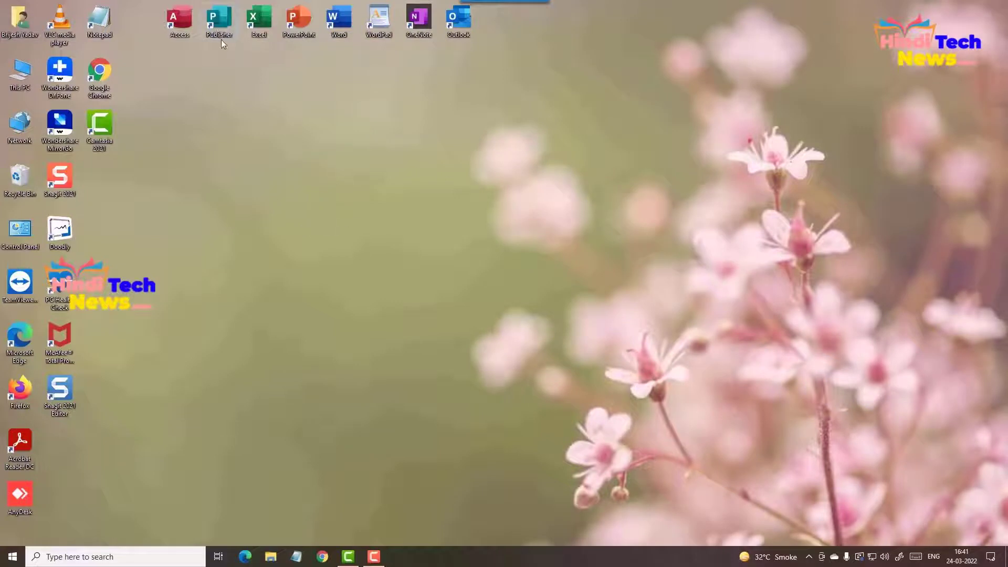
Launch Publisher and look through the featured and Office templates offered for a new publication
double_click(221, 21)
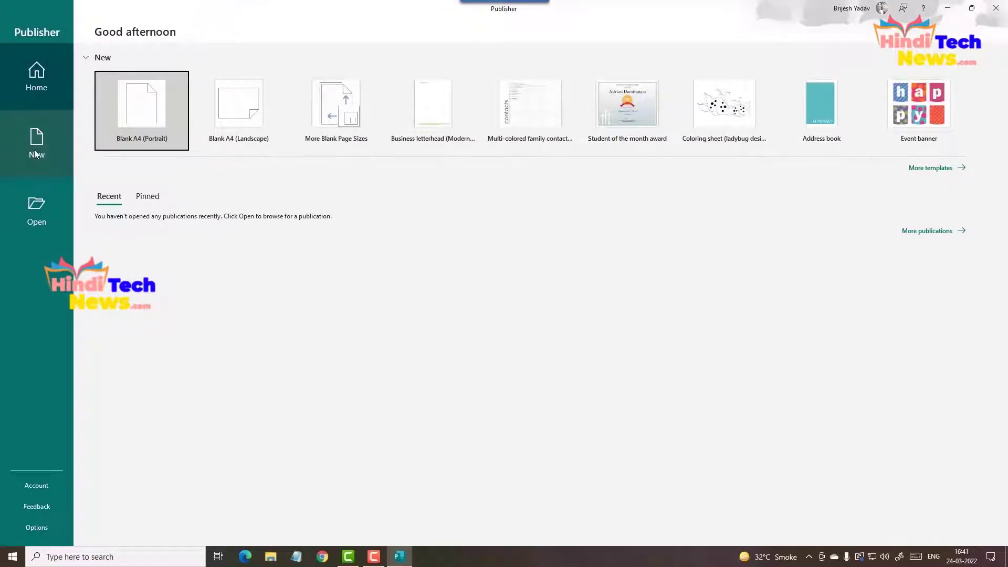
click(36, 146)
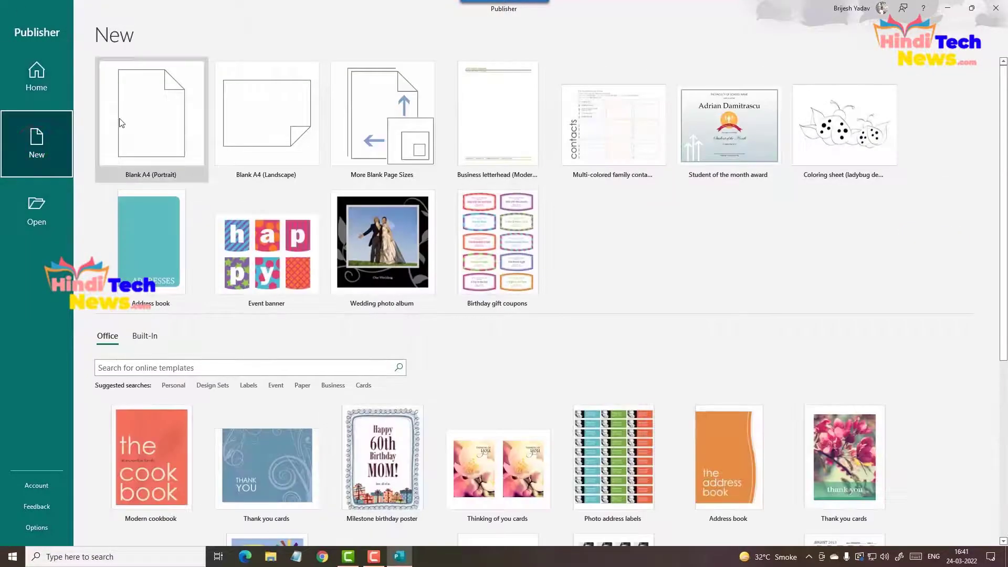
scroll(437, 353, down, 3)
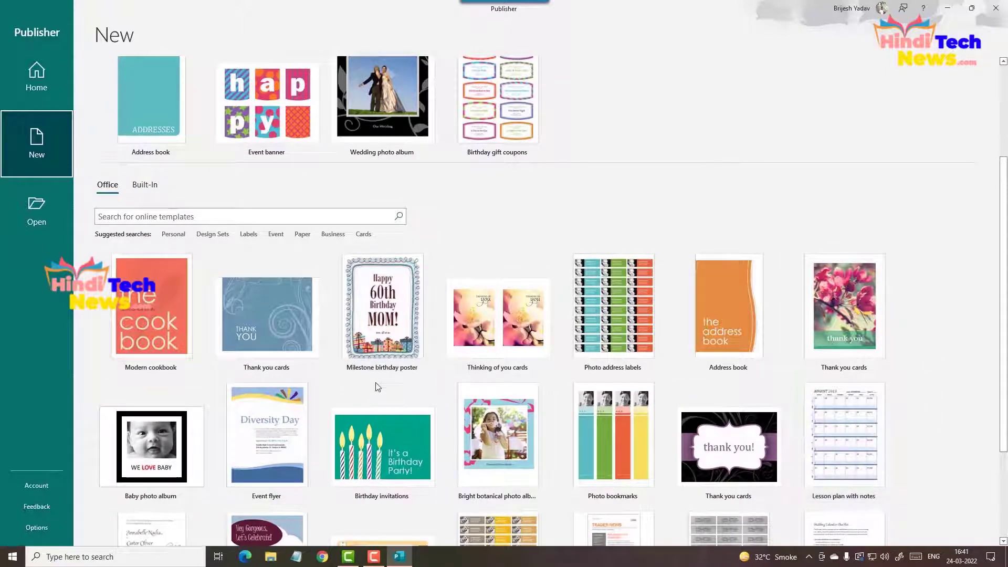
scroll(376, 387, down, 3)
scroll(548, 368, down, 1)
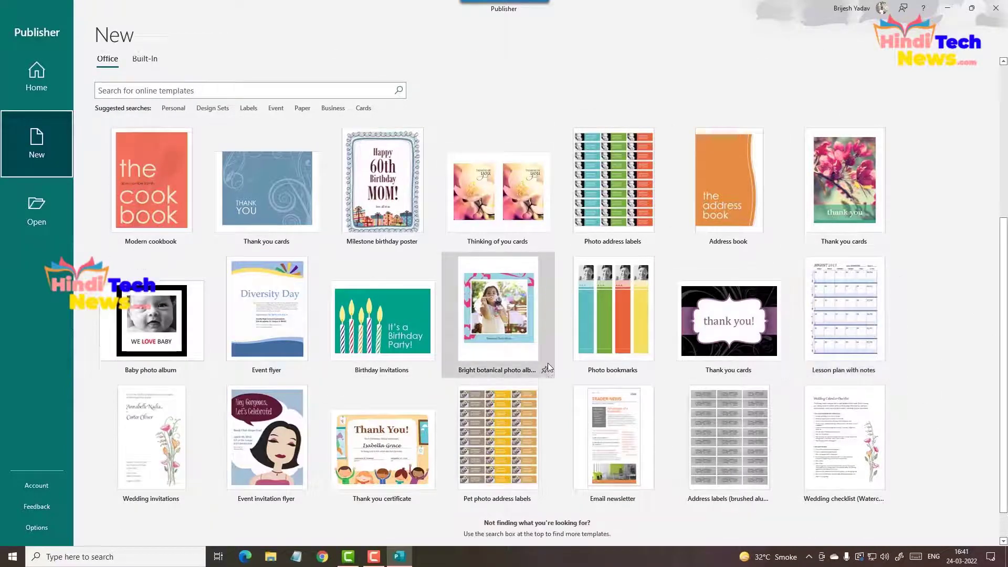
scroll(548, 368, down, 1)
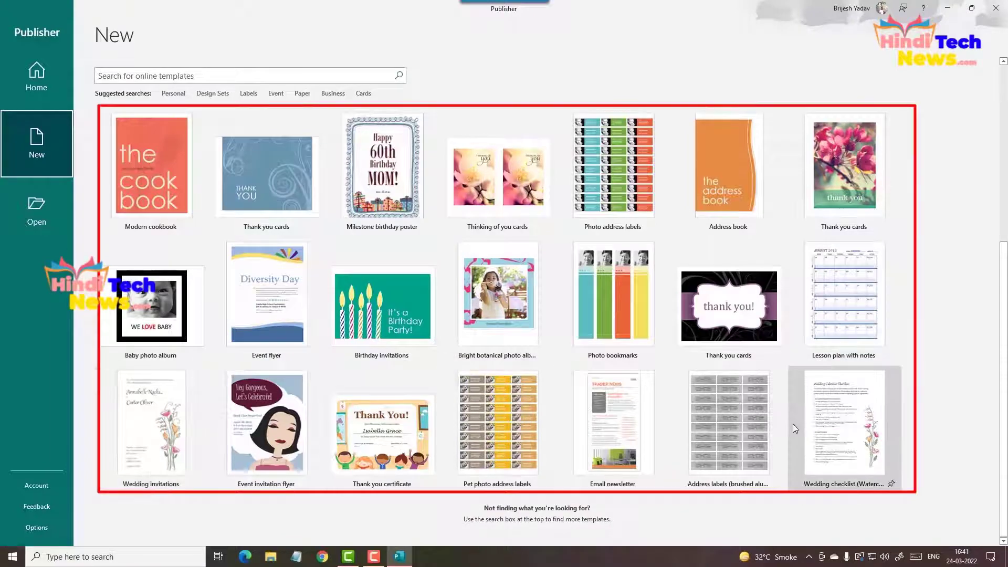
scroll(295, 294, up, 2)
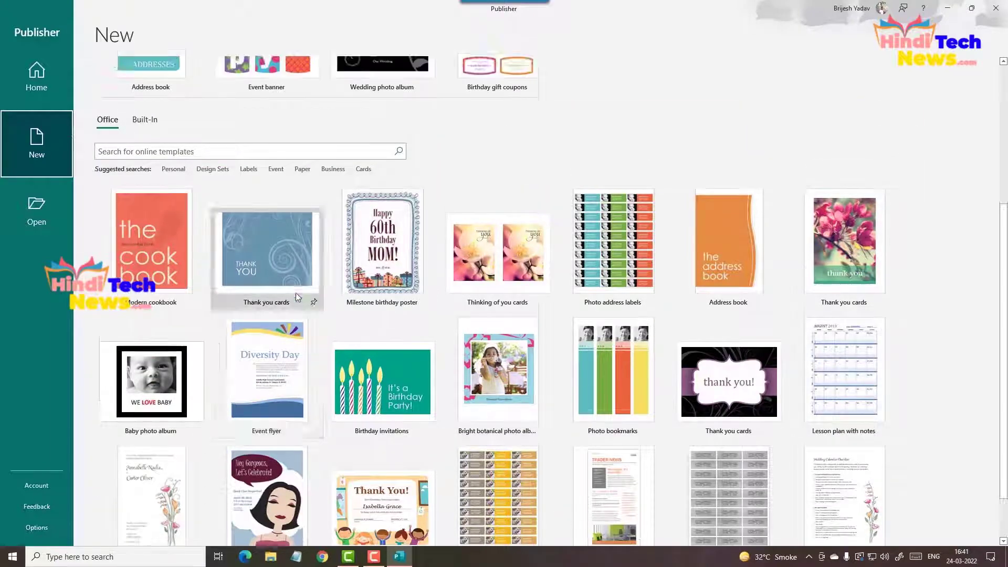
scroll(295, 291, up, 2)
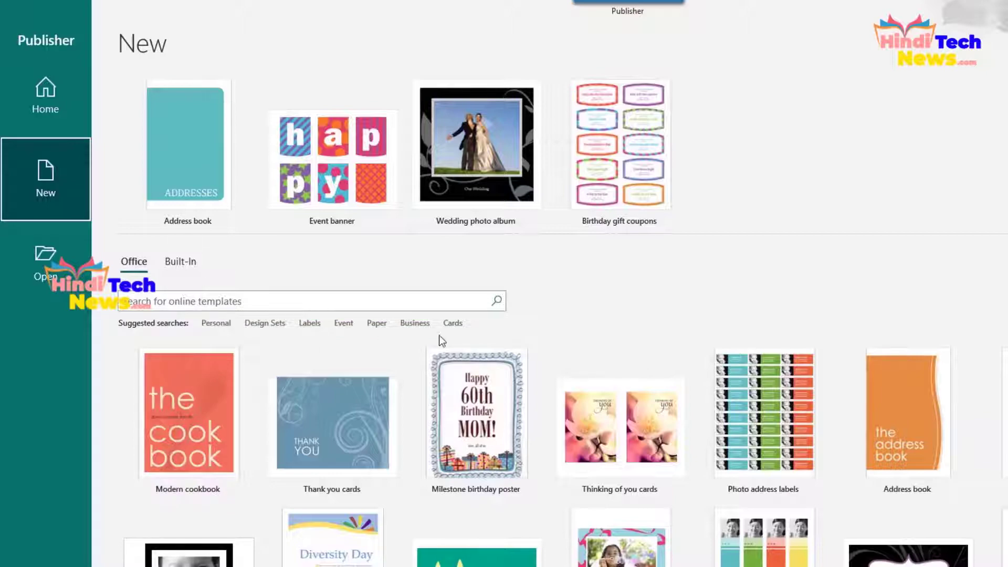
Browse the online templates of the suggested Event search and return to the new publication templates
click(345, 324)
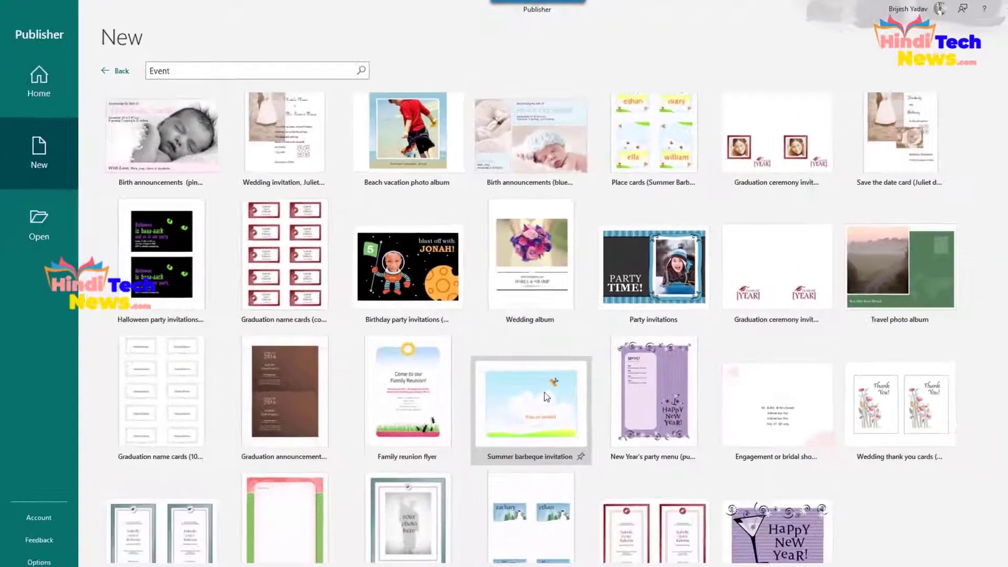
scroll(634, 460, down, 5)
scroll(512, 372, down, 6)
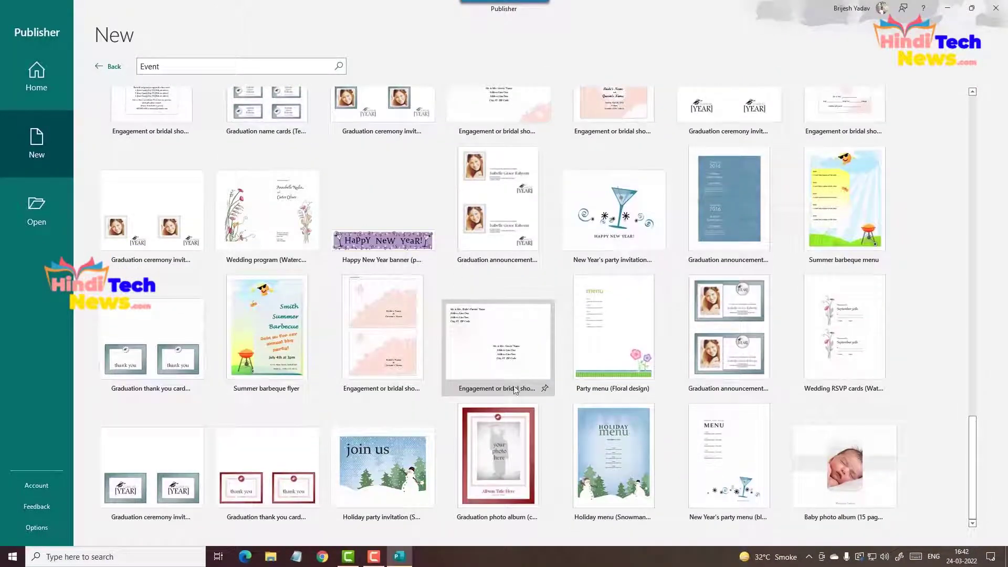
click(113, 68)
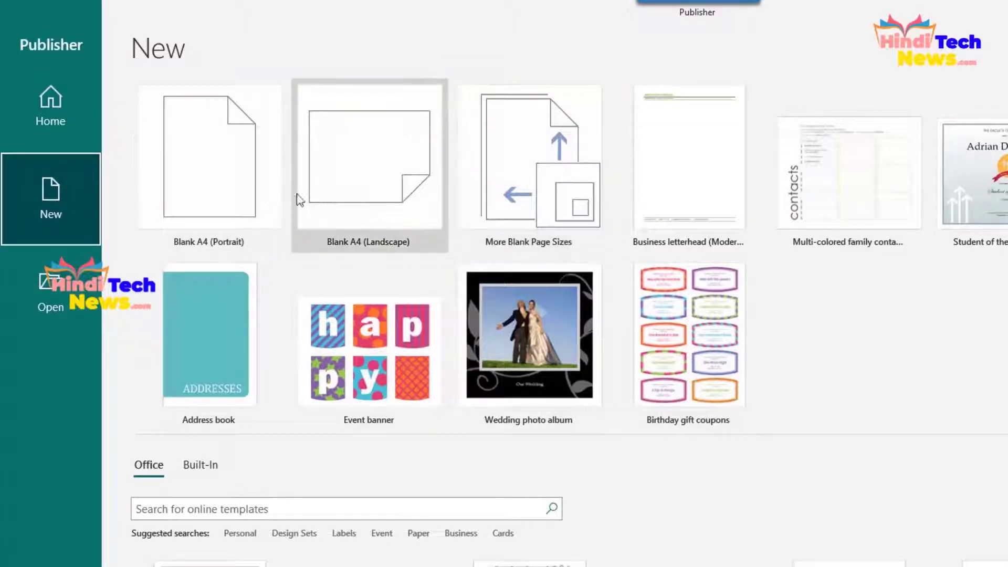
Examine the standard sizes in More Blank Page Sizes and the custom page size settings, without creating a size
click(507, 211)
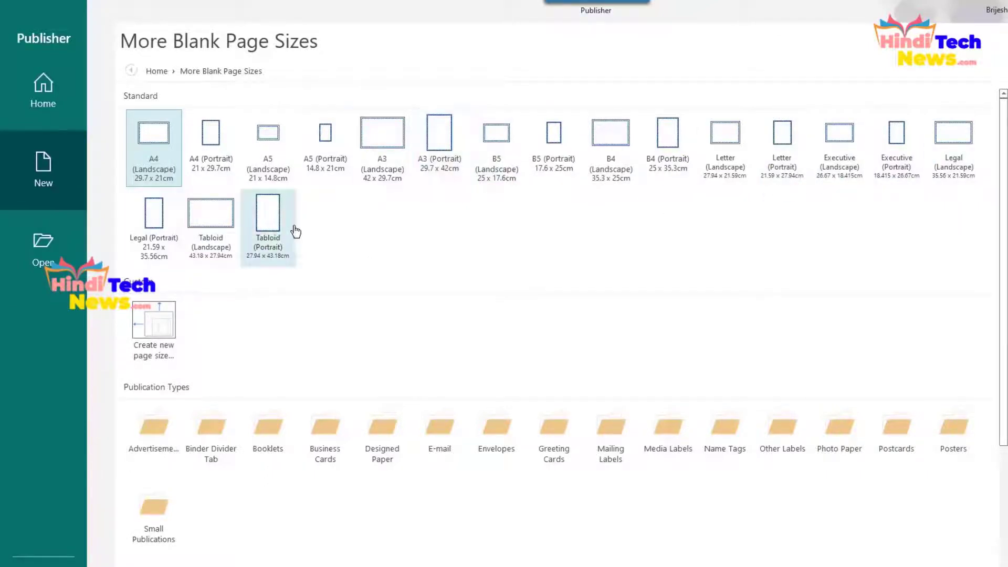
scroll(390, 306, down, 2)
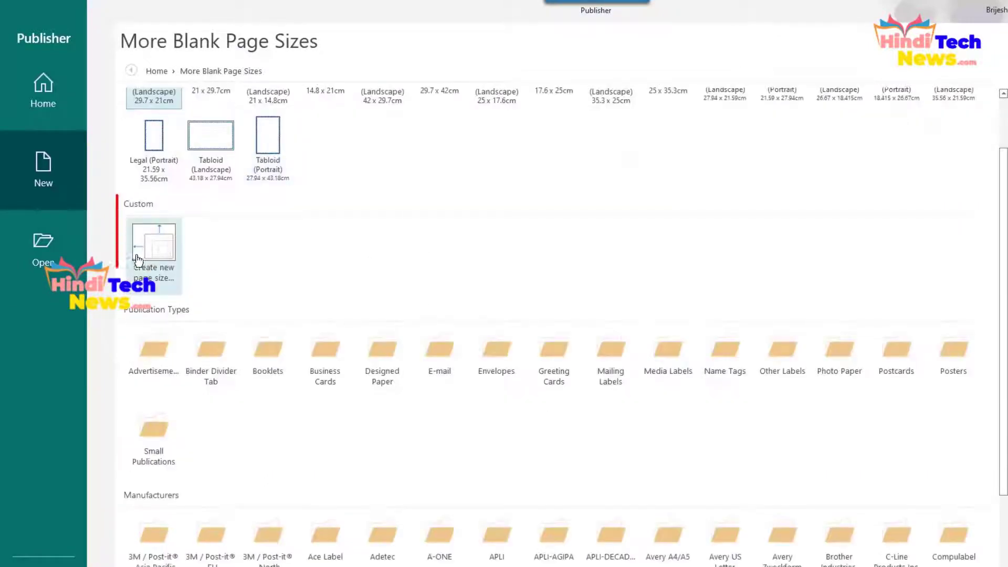
click(160, 256)
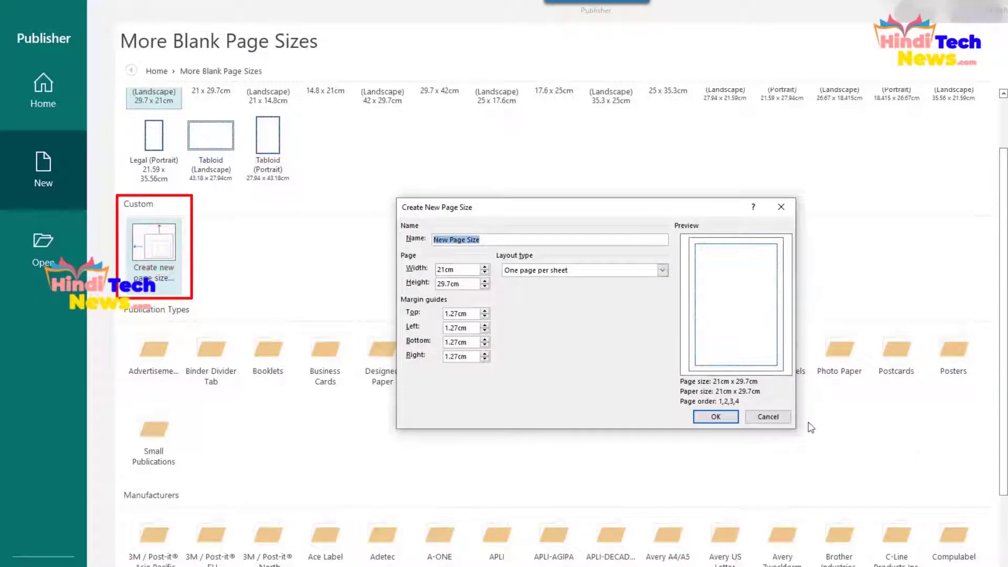
click(768, 417)
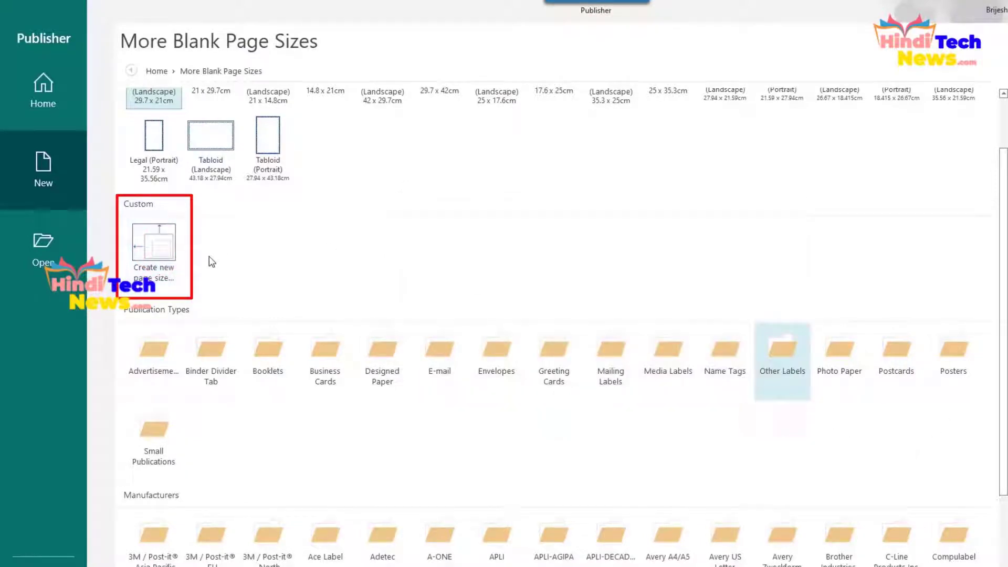
Look through the publication types and manufacturers, then examine the A-ONE page sizes and return to More Blank Page Sizes
scroll(249, 253, down, 4)
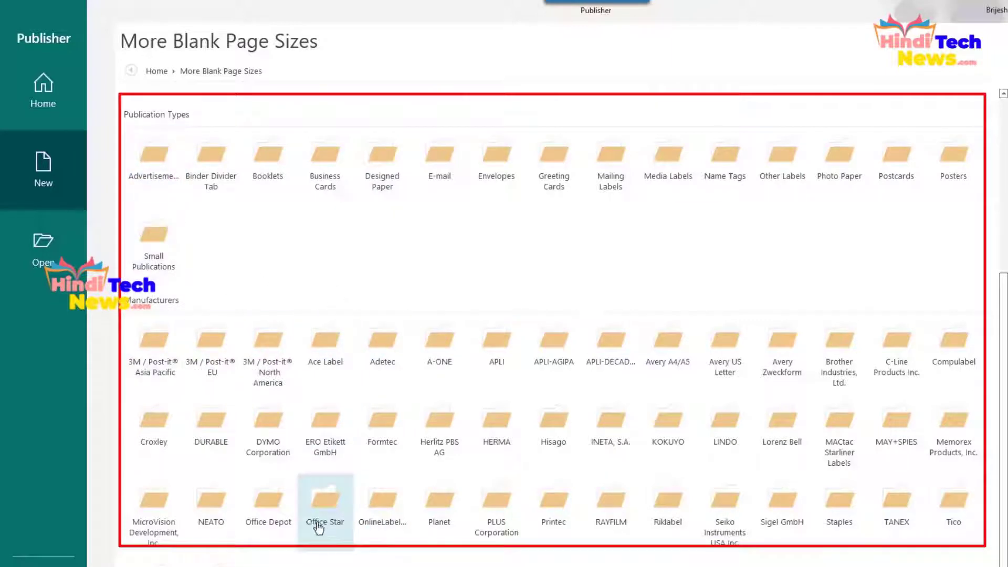
click(439, 349)
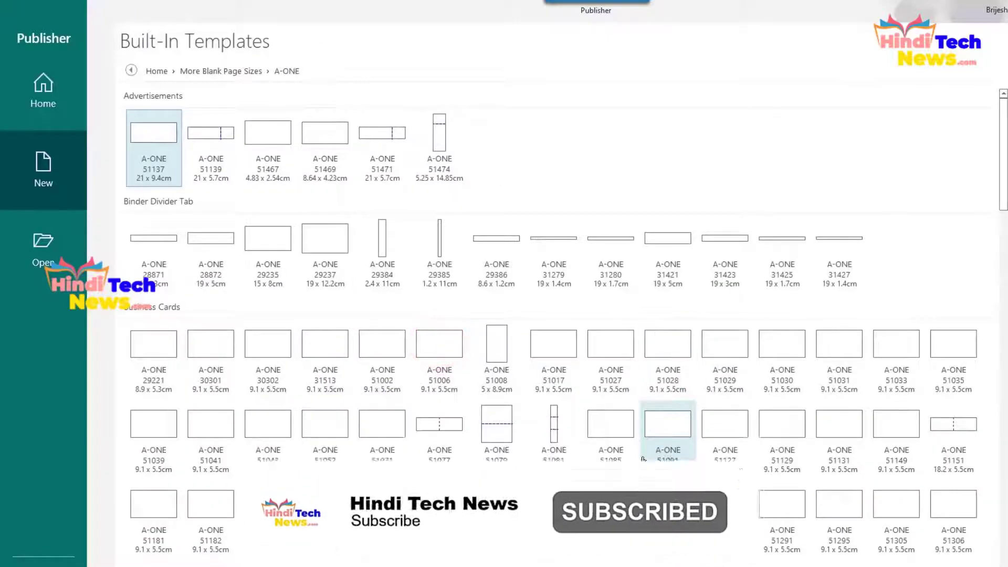
scroll(644, 464, down, 15)
scroll(644, 464, down, 10)
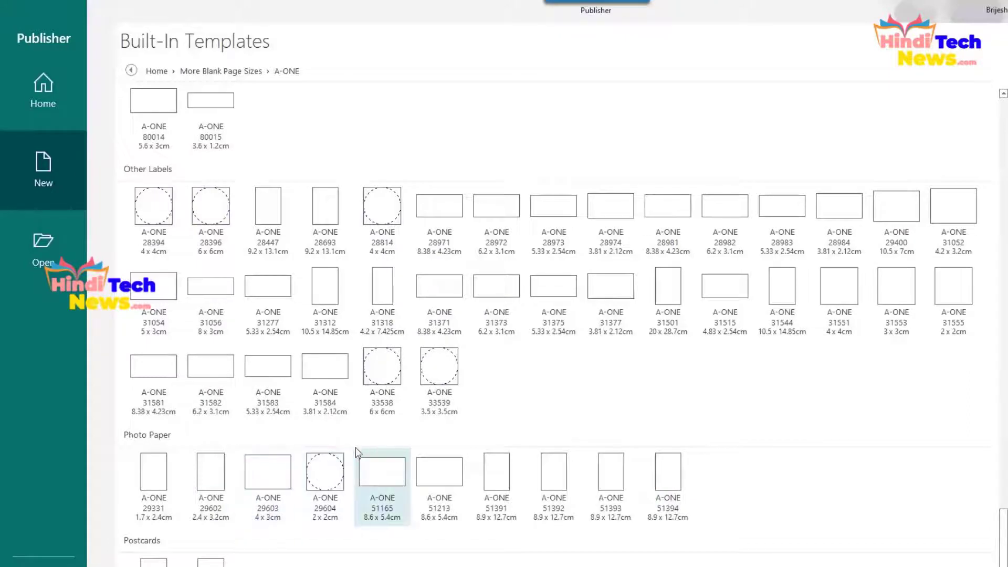
scroll(361, 446, up, 4)
scroll(361, 448, up, 7)
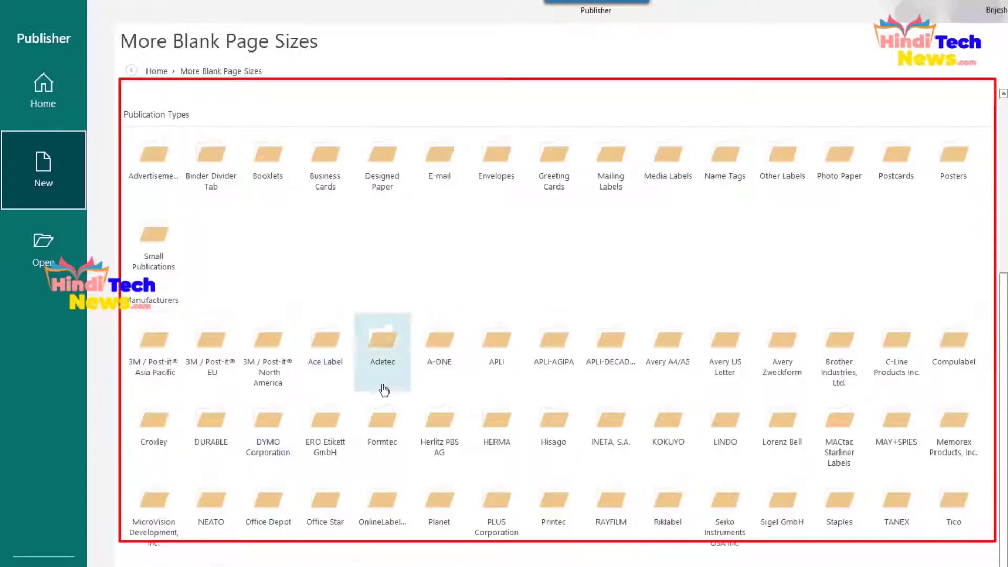
Examine the Ace Label page sizes and return to the new publication templates
click(337, 356)
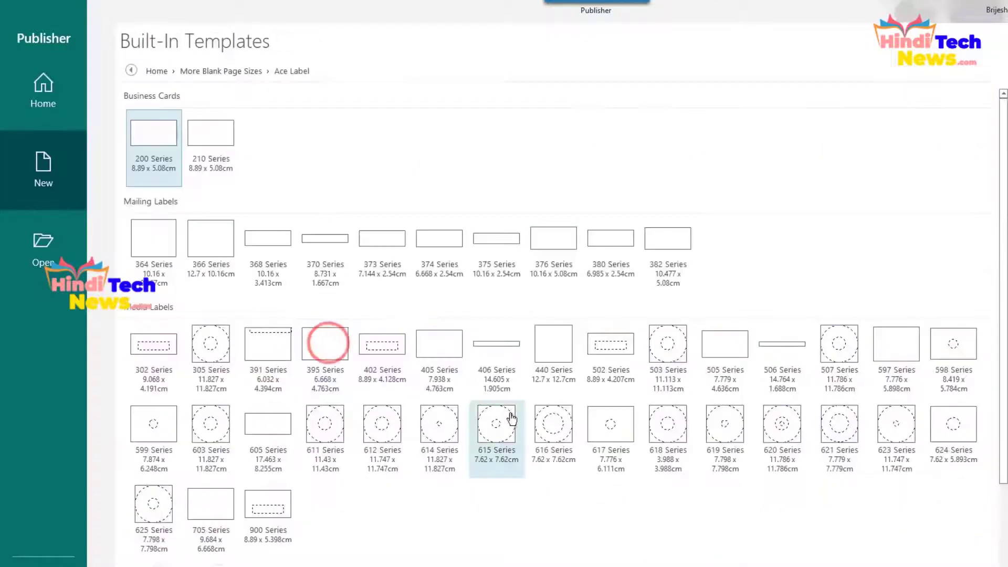
scroll(514, 414, down, 3)
scroll(516, 412, up, 4)
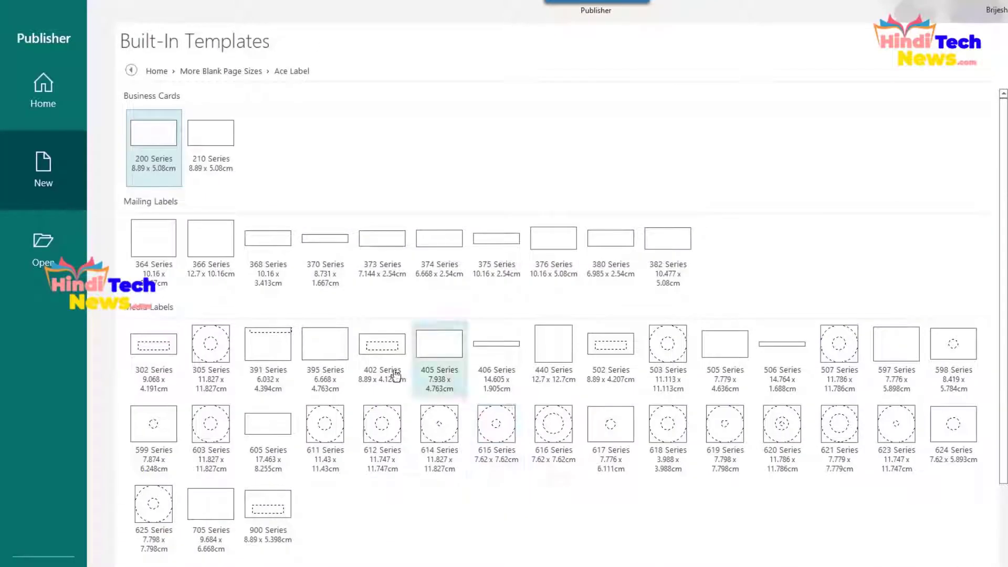
click(156, 71)
Review the More Blank Page Sizes list once more and go back to the new publication templates
click(464, 147)
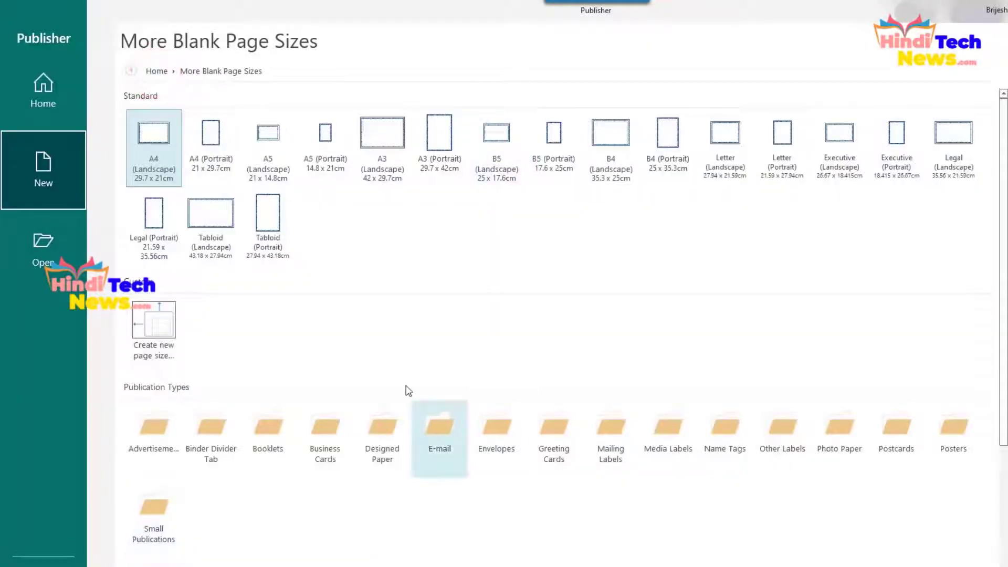
scroll(447, 370, down, 5)
scroll(444, 371, up, 5)
click(156, 71)
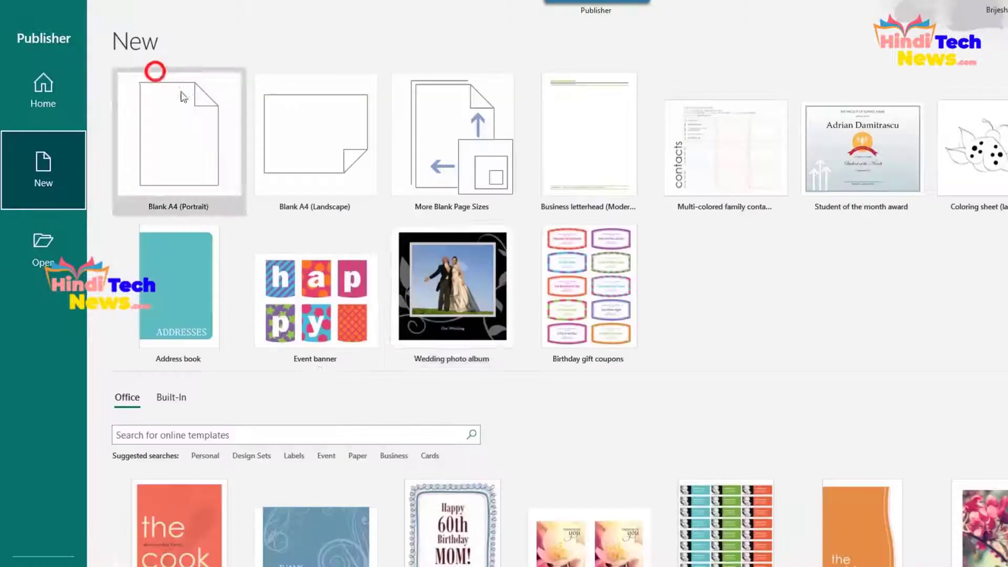
Show the Built-In template collection and look through its publication categories
scroll(546, 412, down, 2)
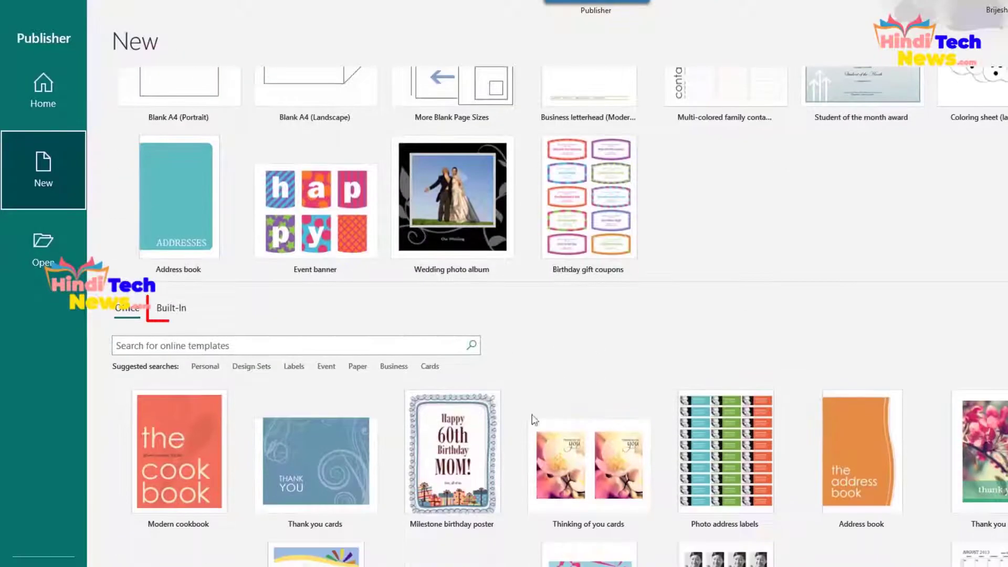
click(170, 312)
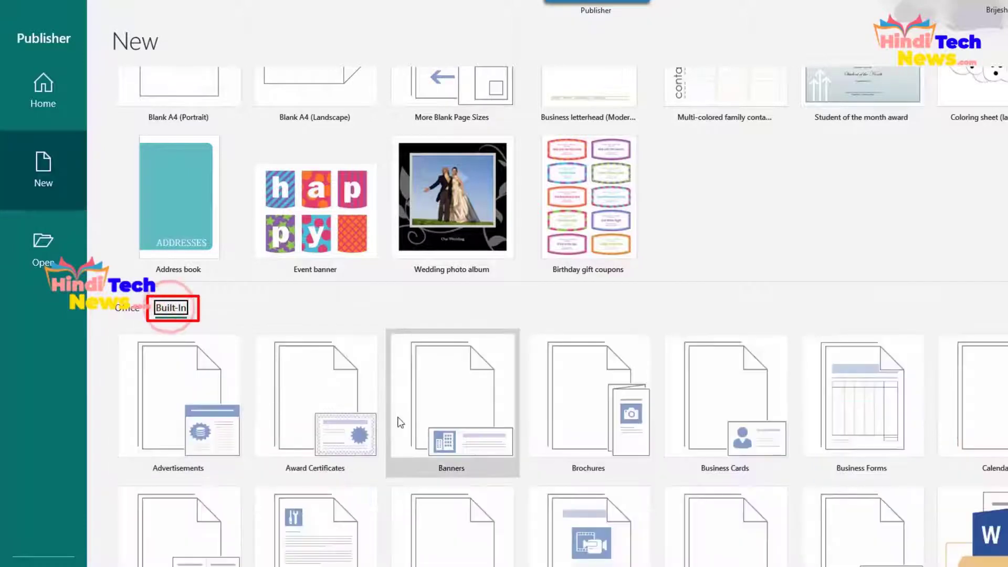
scroll(396, 421, down, 2)
scroll(359, 466, down, 2)
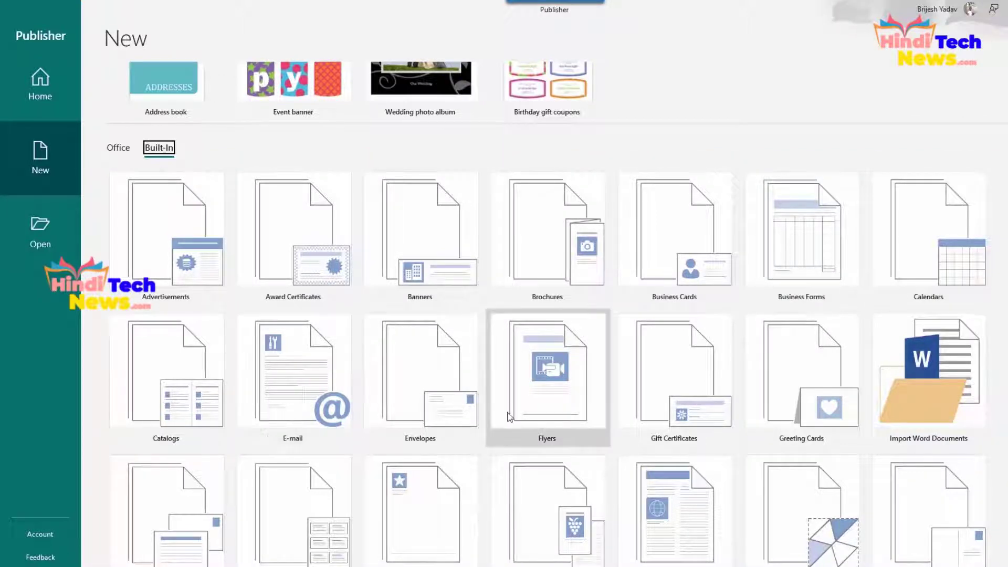
scroll(497, 423, down, 3)
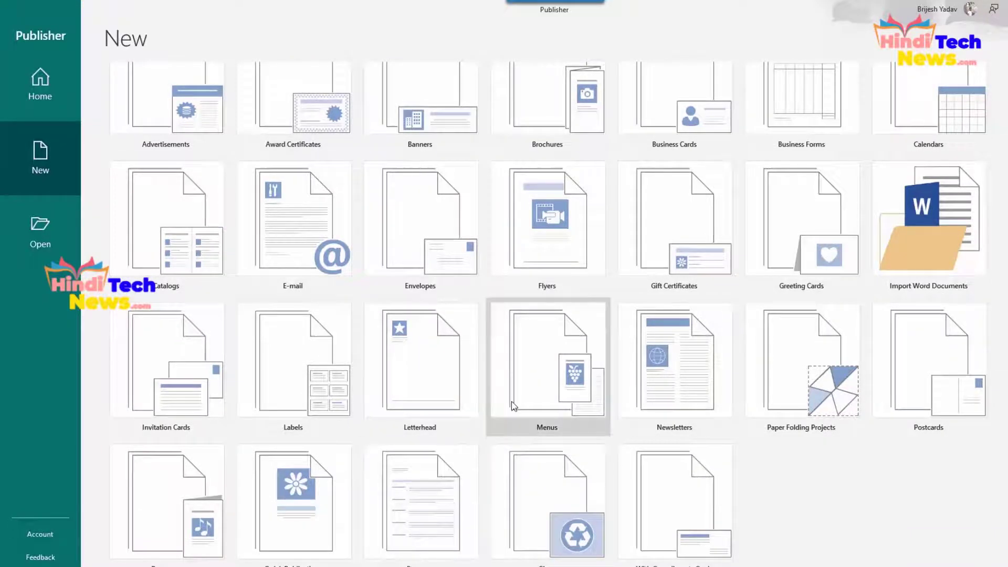
scroll(468, 415, up, 3)
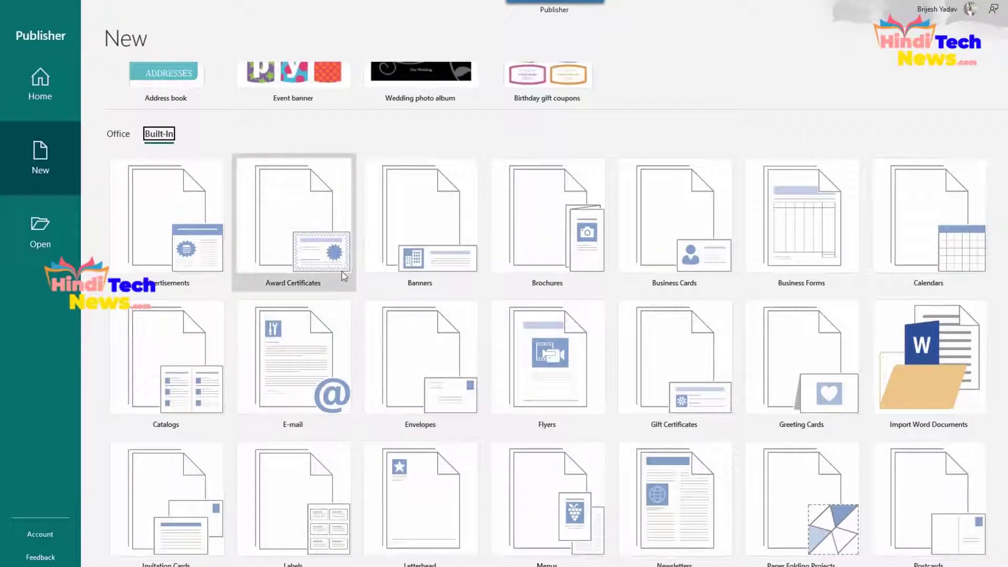
Examine the Award Certificates templates and their Avery A4/A5 sizes, and return to the new publication templates
click(298, 230)
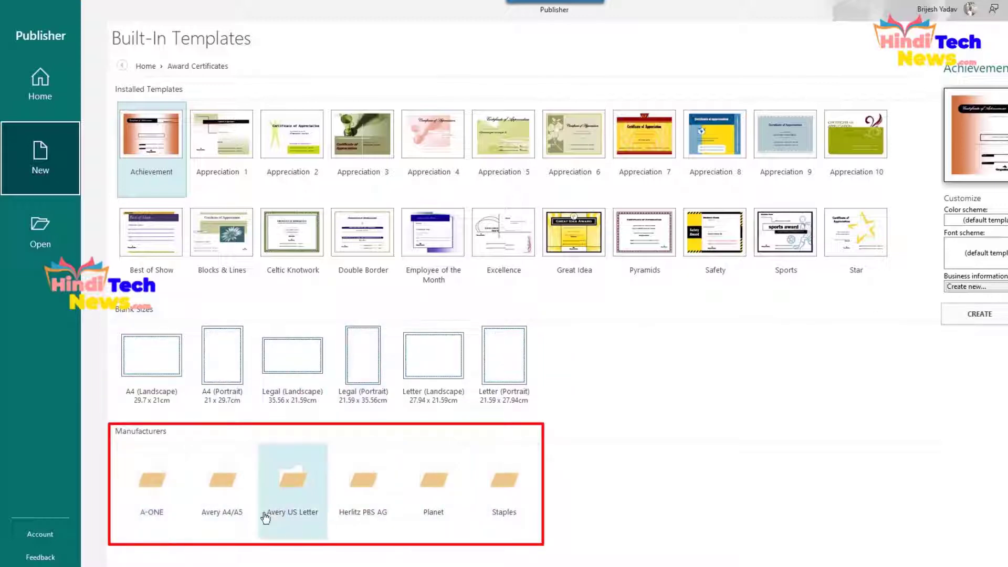
click(221, 491)
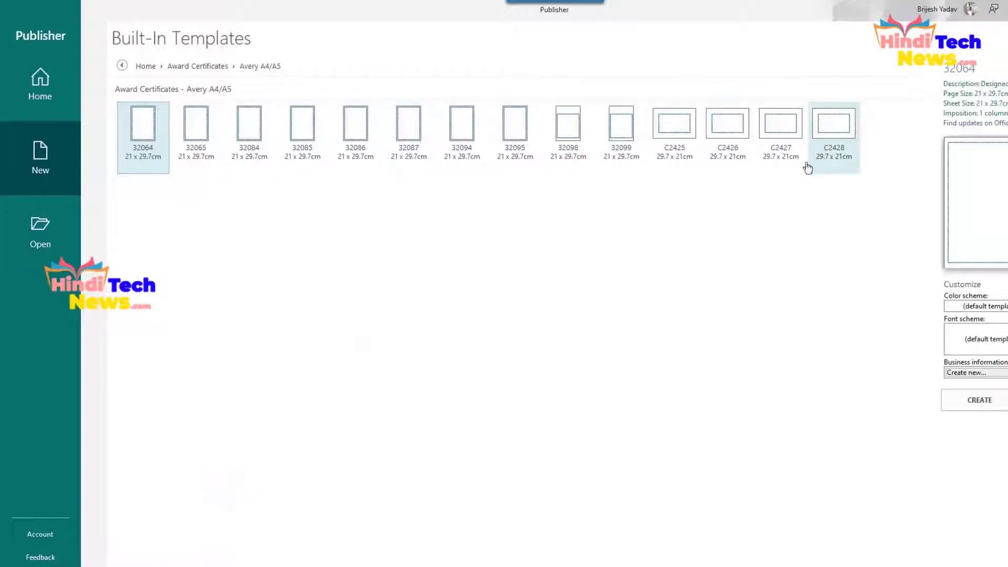
click(147, 66)
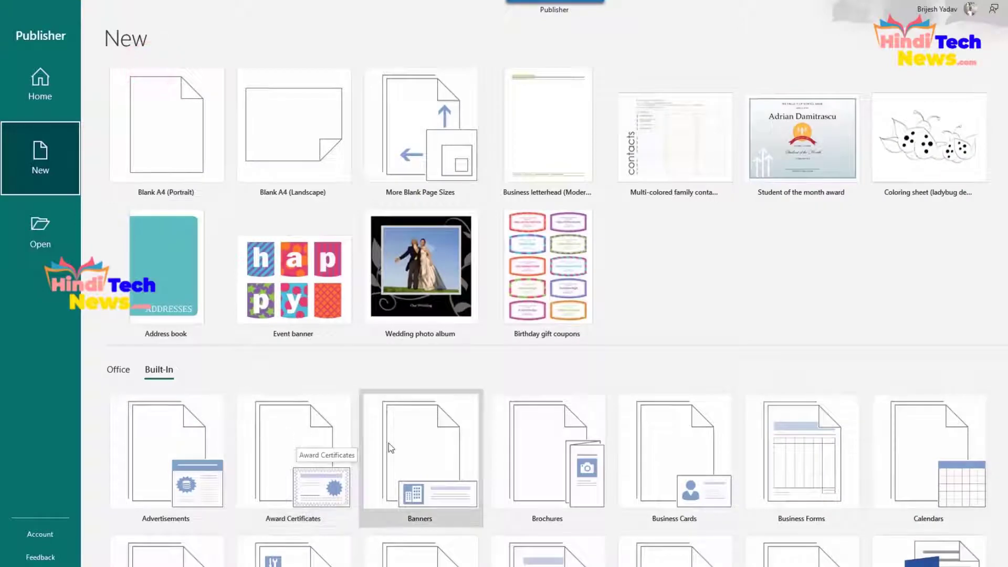
Switch back to the Office template collection and create a new Blank A4 (Portrait) publication
scroll(389, 446, down, 4)
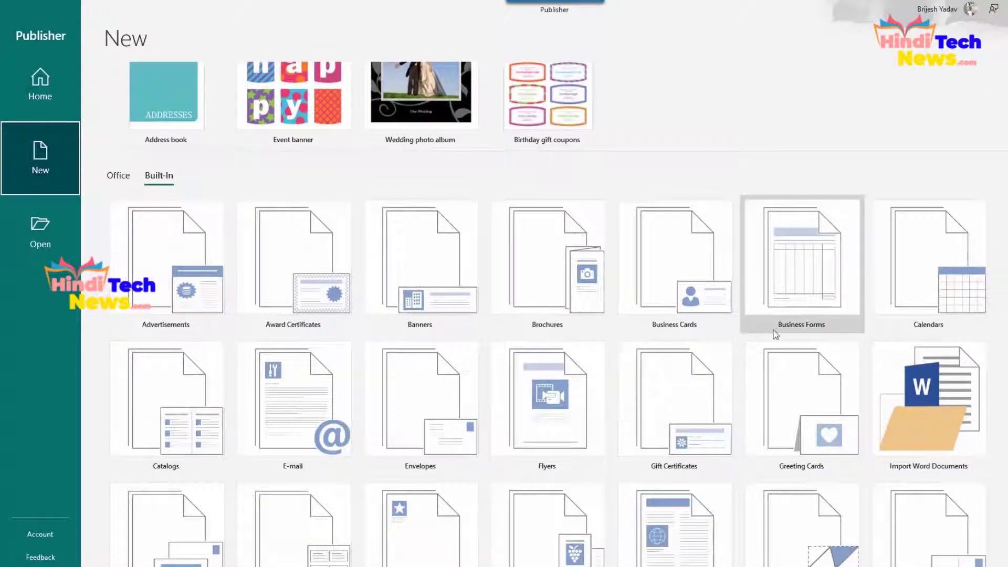
scroll(487, 502, down, 2)
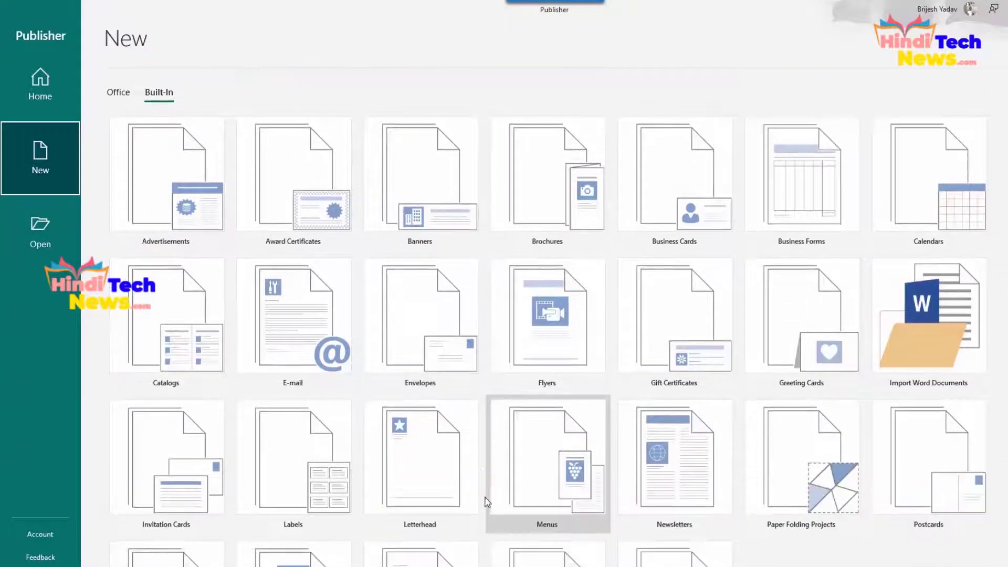
scroll(282, 368, up, 4)
scroll(256, 351, up, 2)
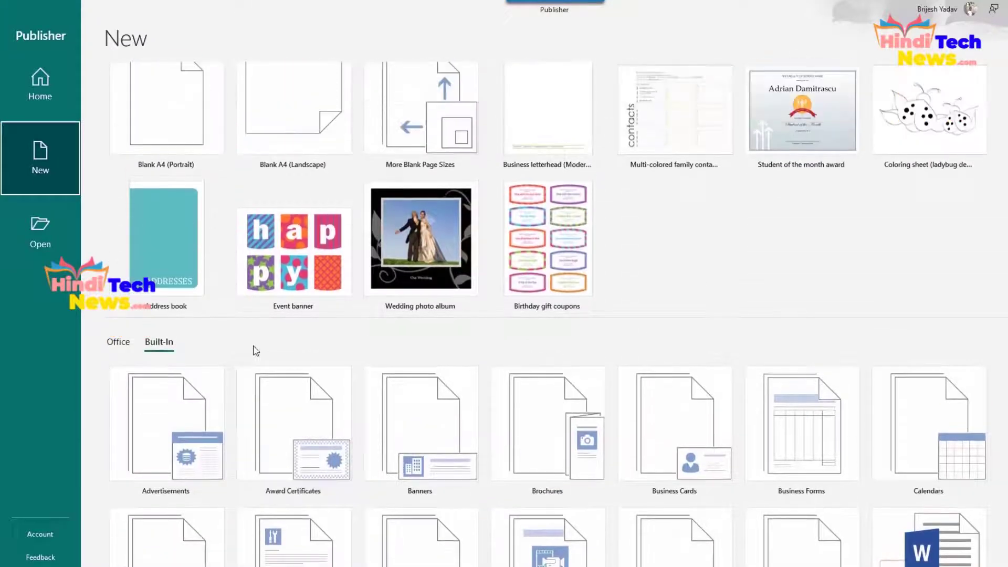
click(118, 369)
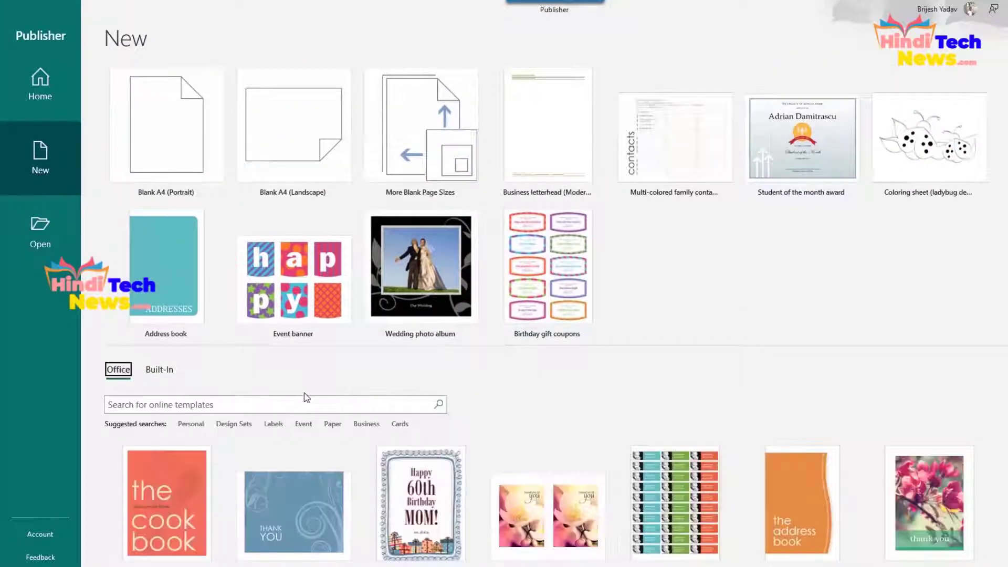
click(176, 133)
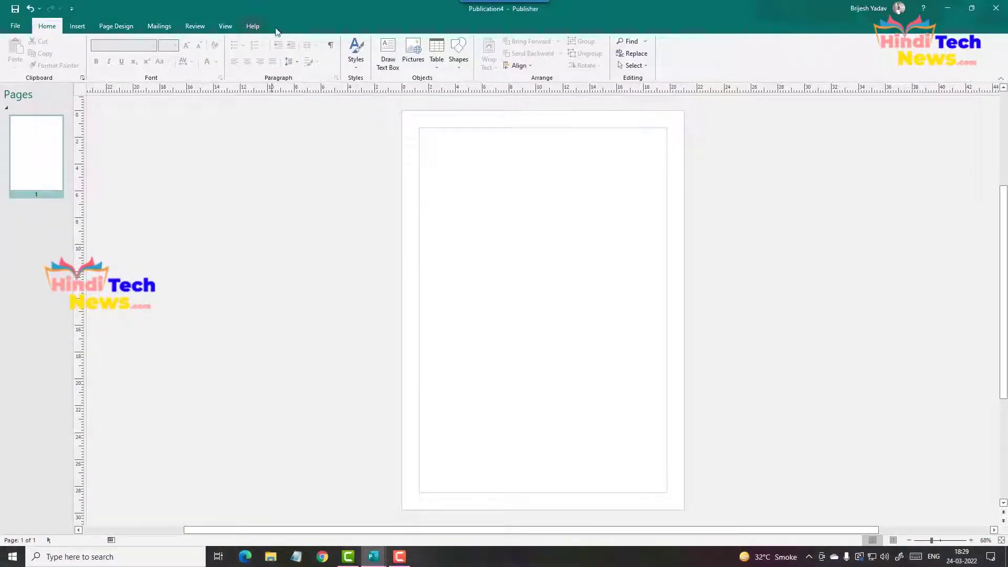
Review the New templates and the Open screen with its recent publications, and return to the blank page
click(16, 27)
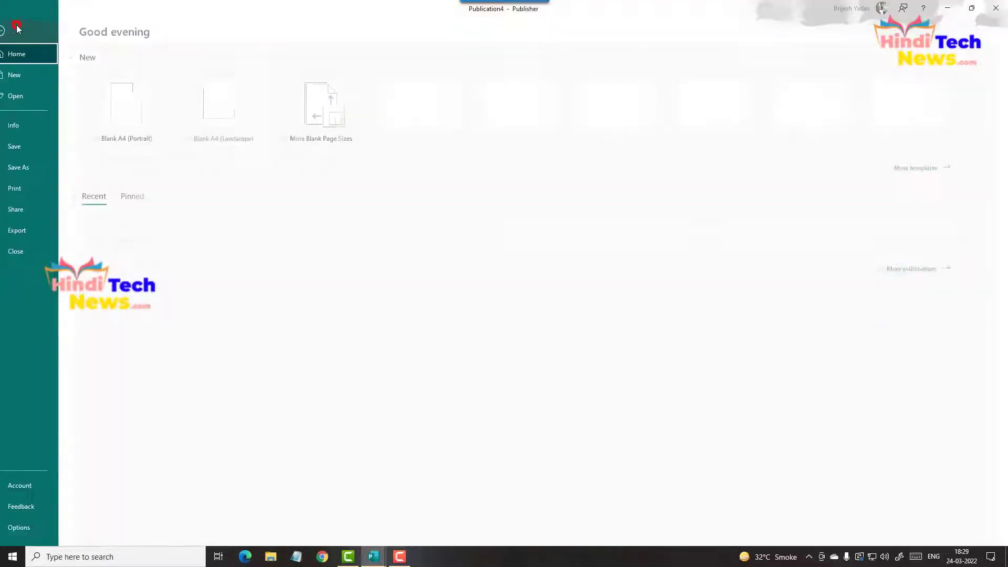
click(32, 75)
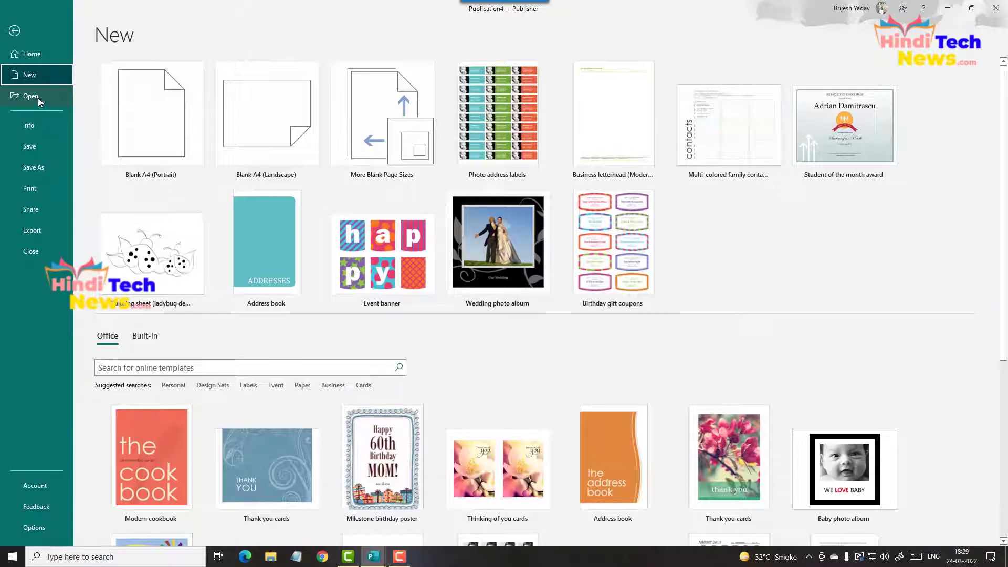
click(38, 97)
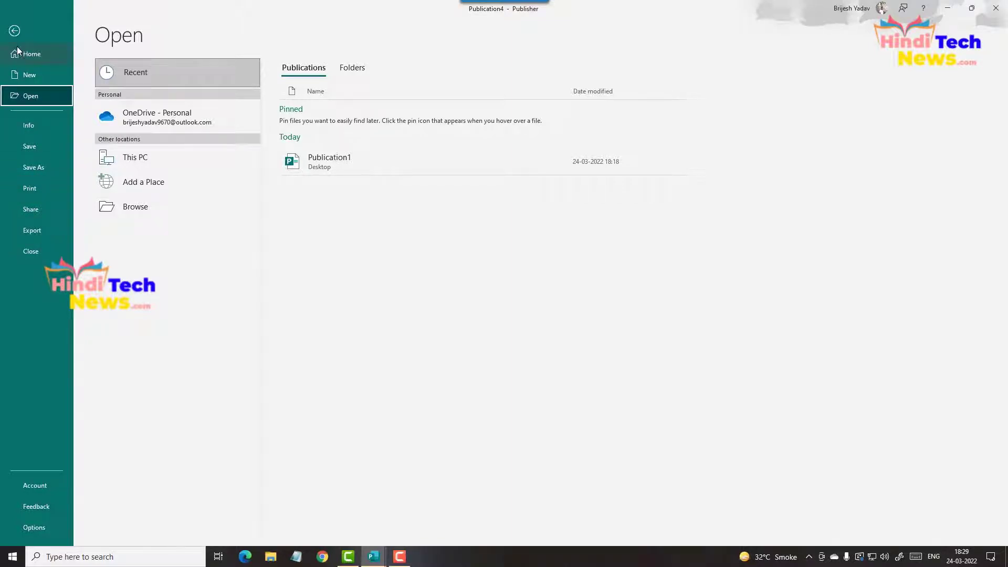
click(14, 31)
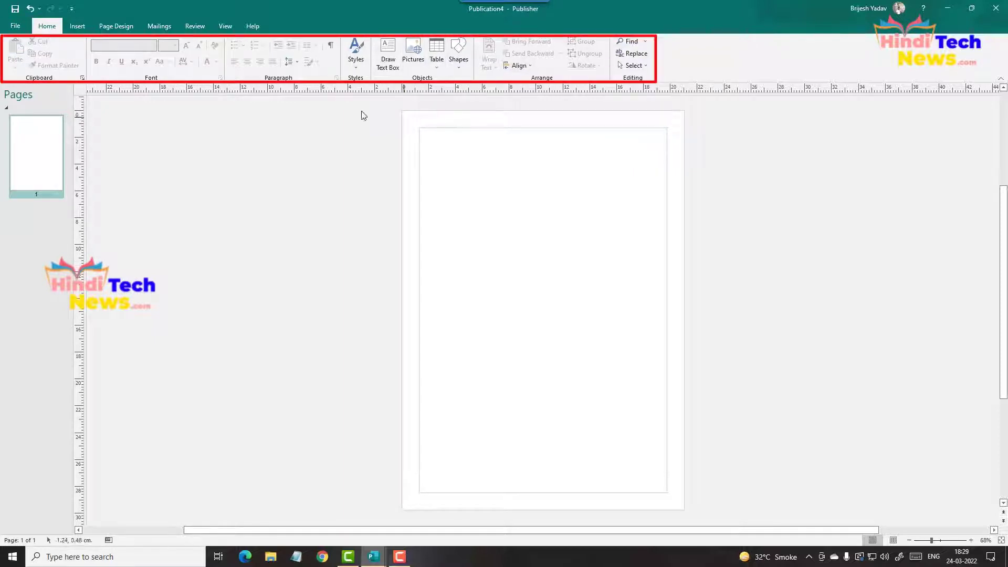
Examine the options for defining a new text style and close them without creating one
click(356, 60)
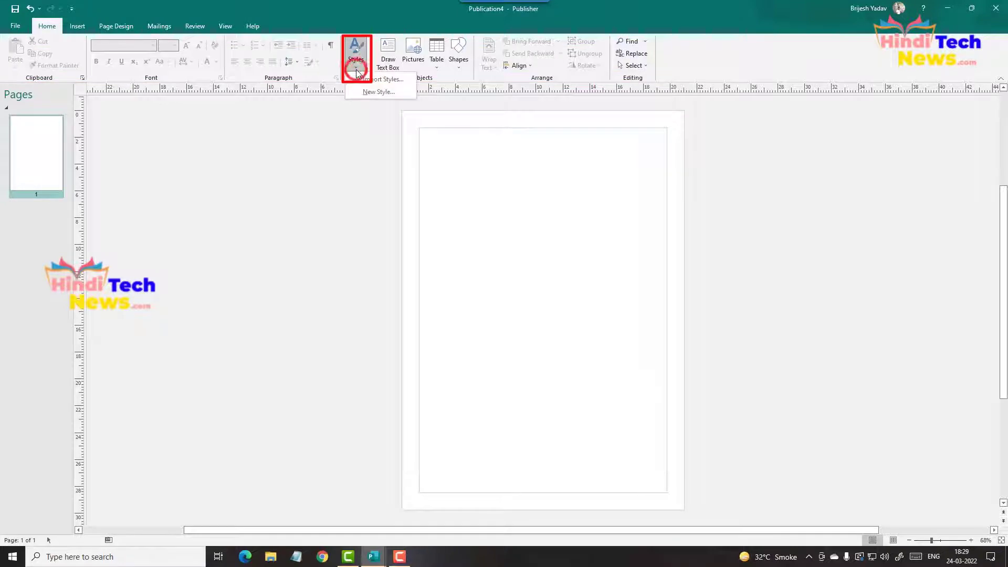
click(374, 92)
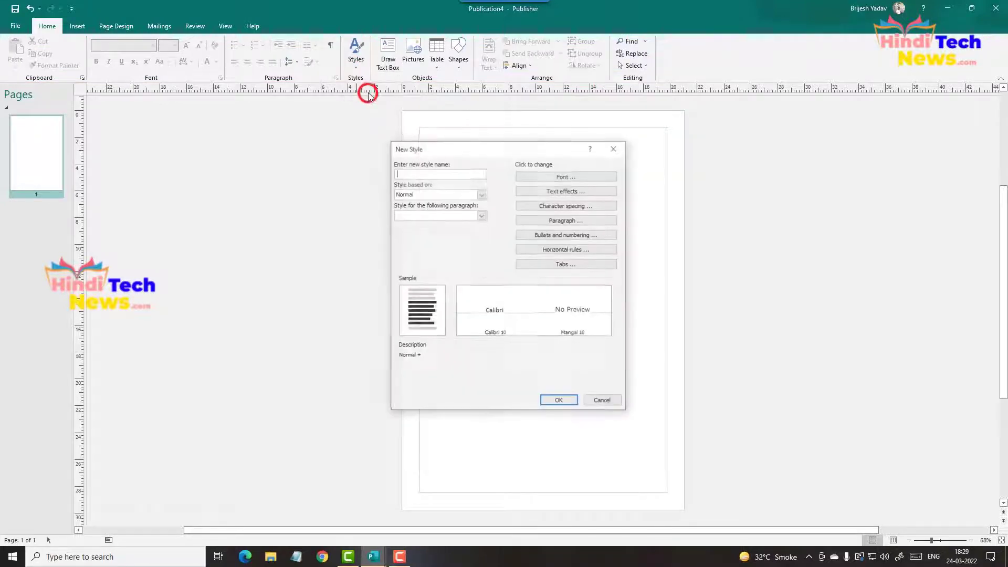
click(603, 402)
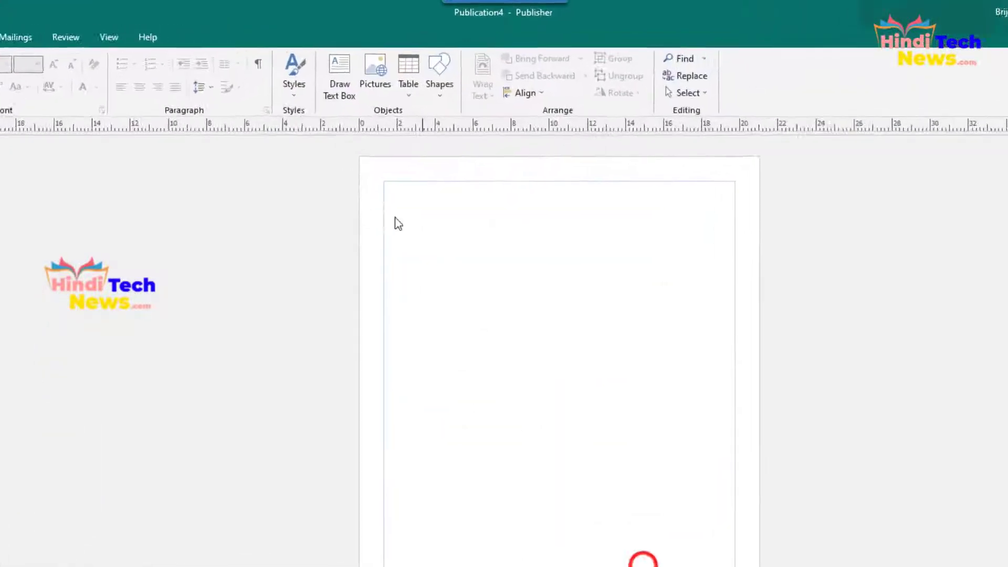
Draw a text box about 7.2 × 1.3 cm near the upper page margin and enter "Hindi tech News"
click(320, 90)
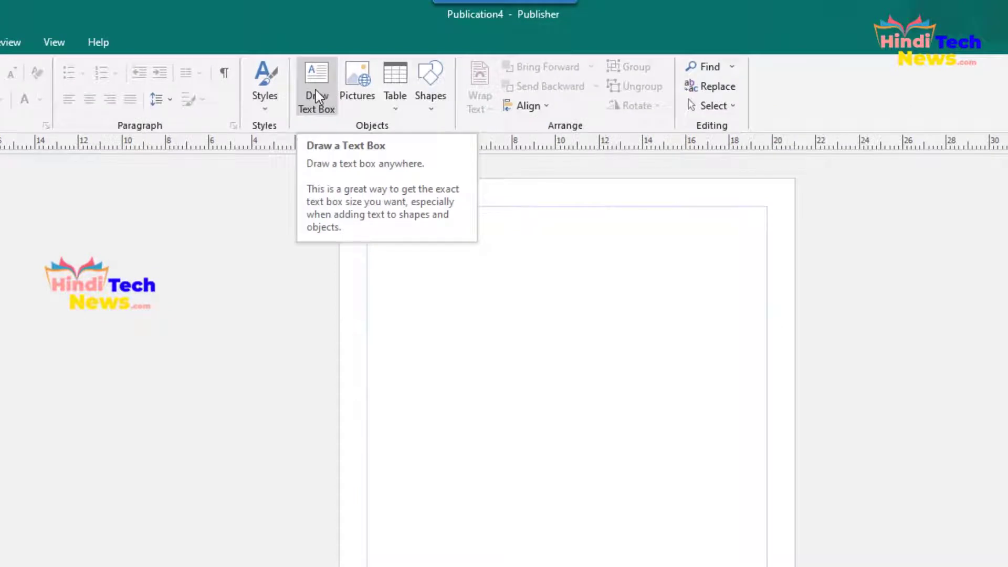
drag(388, 231, 628, 315)
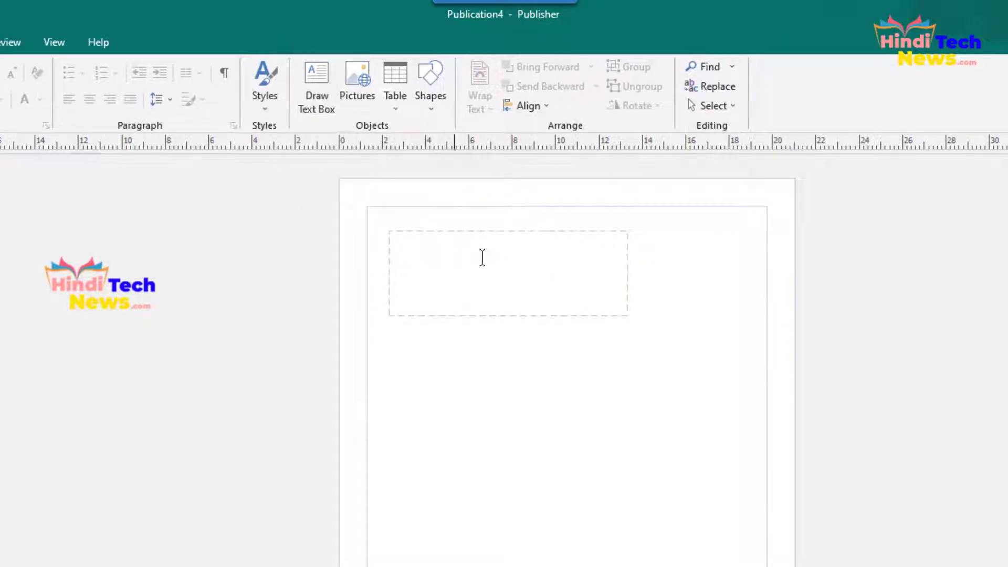
click(321, 94)
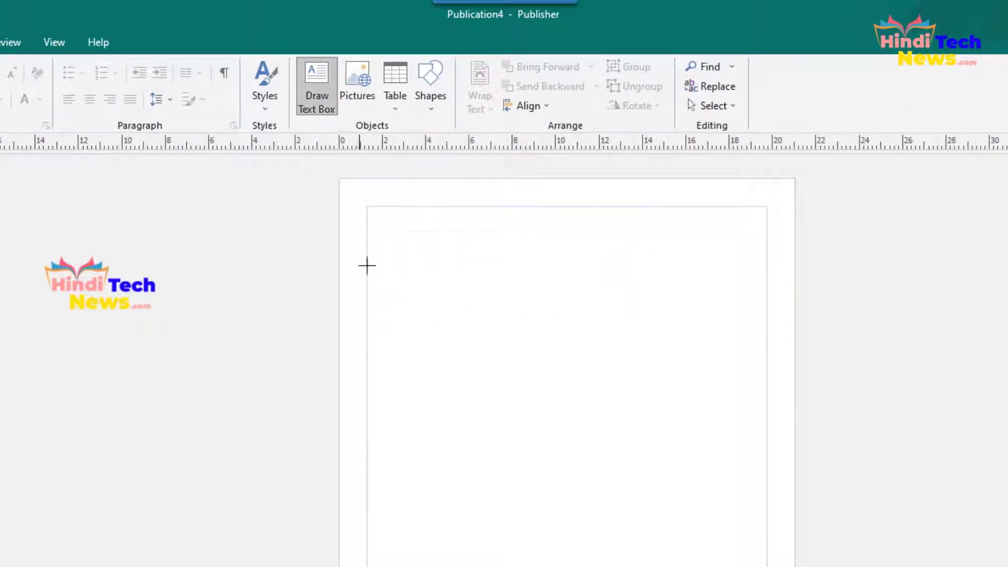
click(315, 93)
mouse_move(387, 222)
mouse_down()
mouse_move(726, 254)
mouse_move(735, 307)
mouse_move(767, 263)
mouse_move(511, 269)
mouse_move(526, 248)
mouse_move(546, 250)
mouse_up()
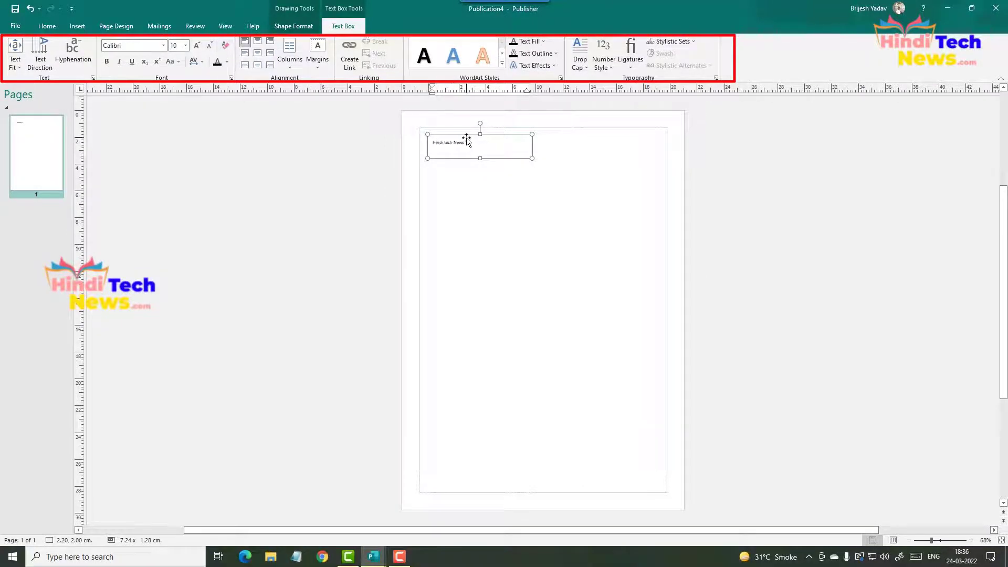
Format the "Hindi tech News" text as bold Castellar at size 48
triple_click(468, 147)
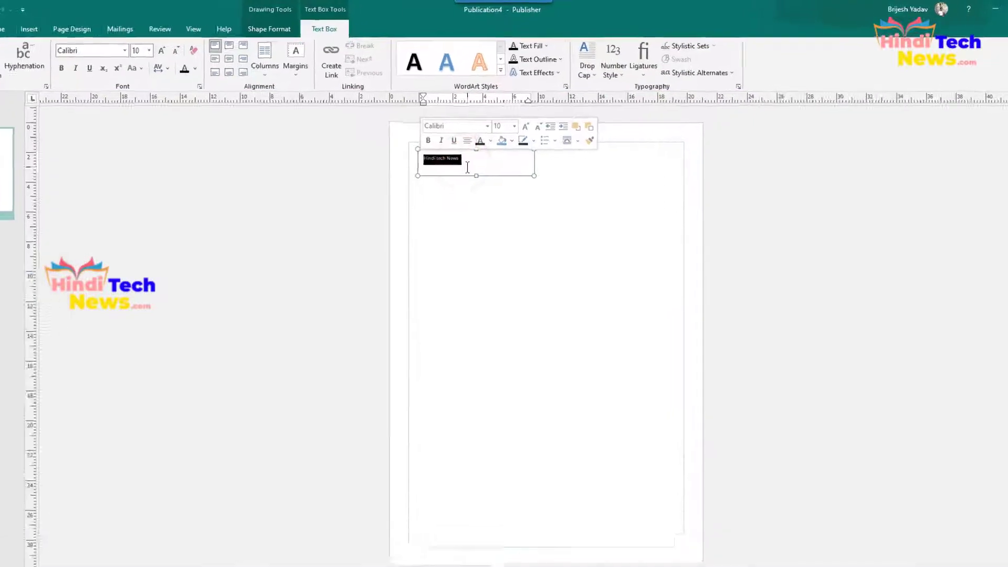
click(394, 199)
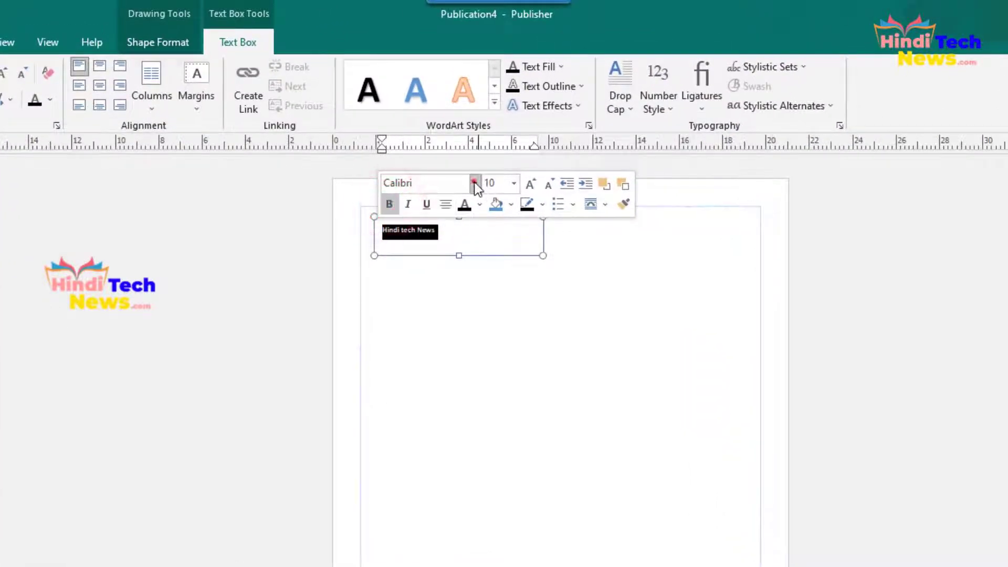
click(476, 177)
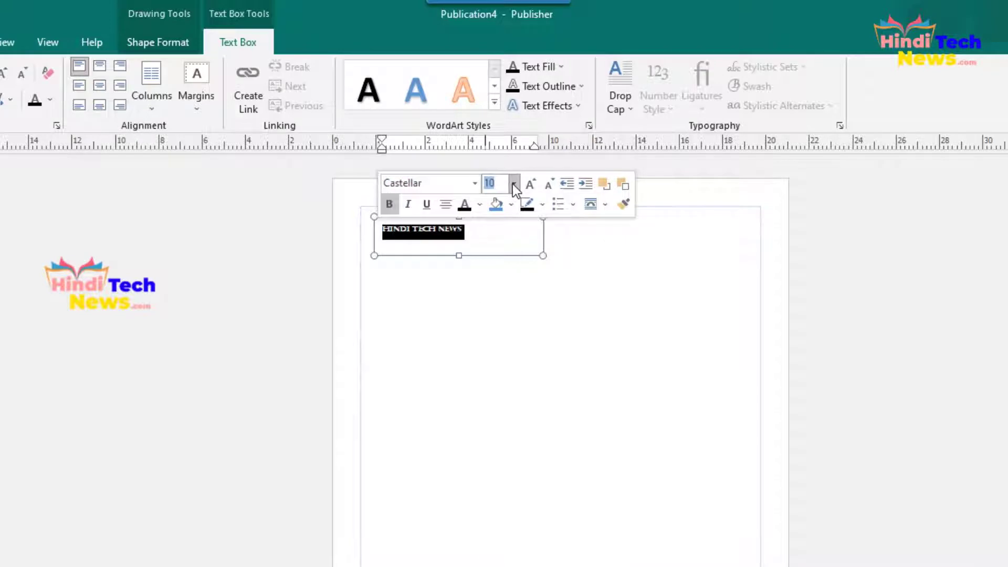
click(514, 183)
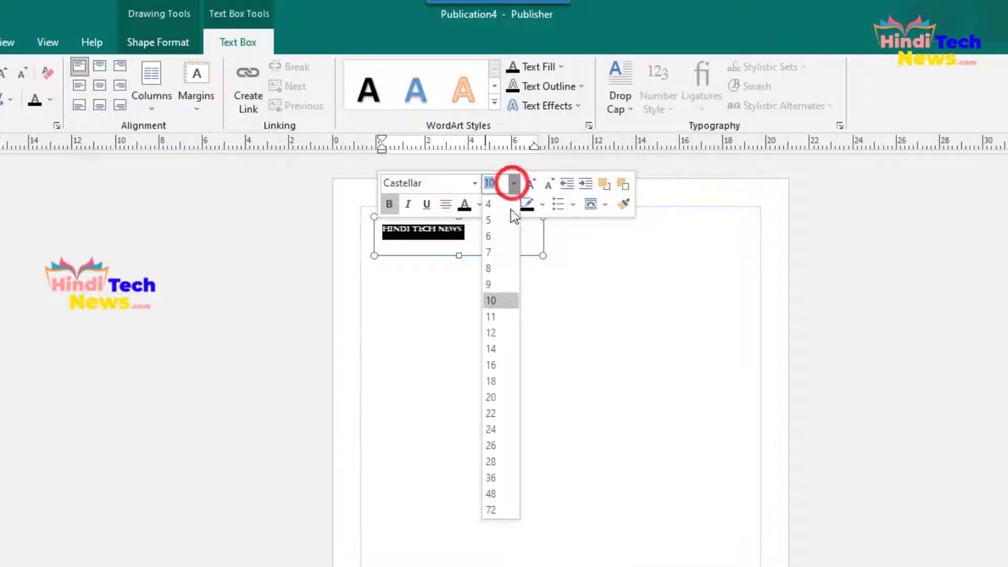
click(497, 495)
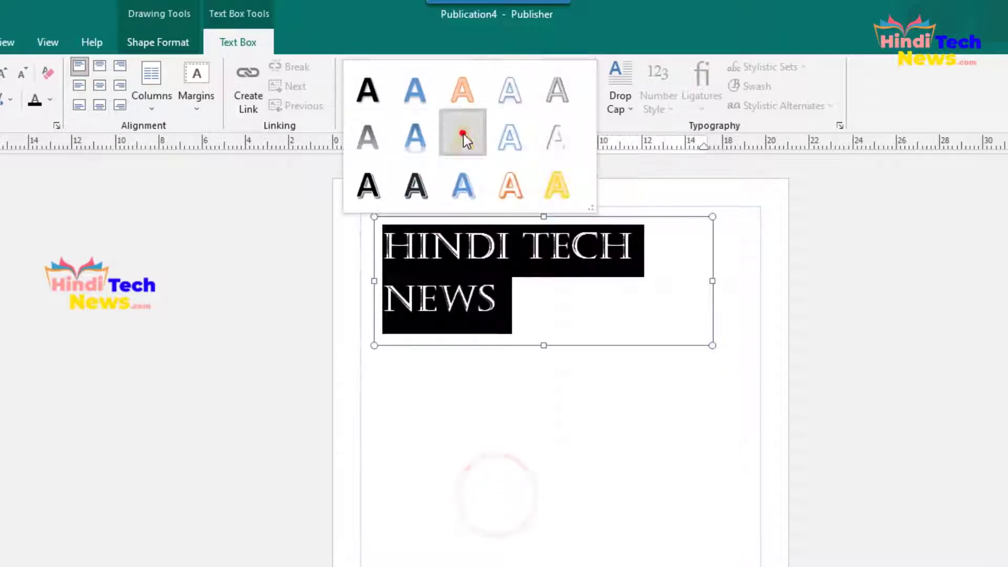
Try the yellow WordArt style on the heading and apply the blue style with a reflection instead
click(463, 134)
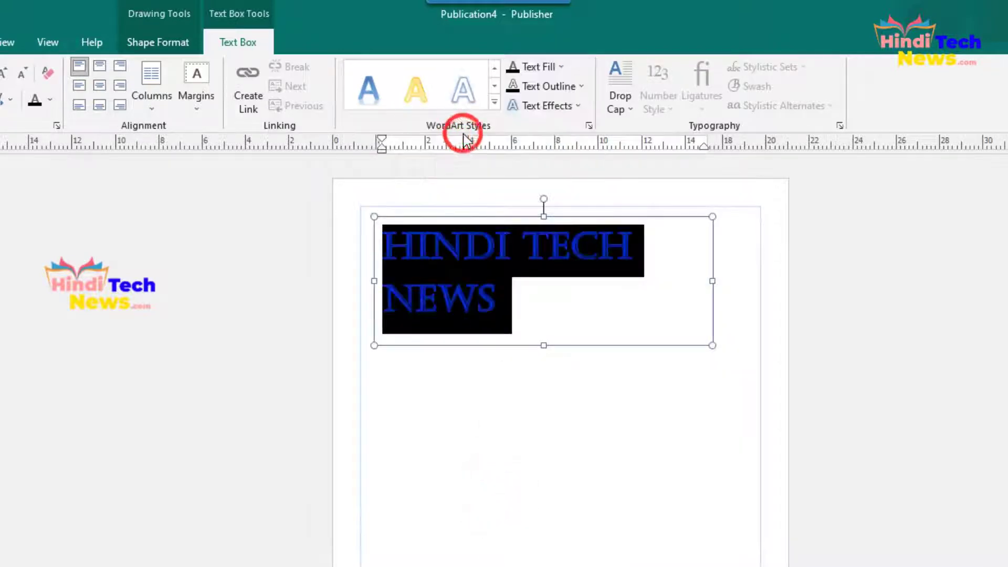
click(494, 102)
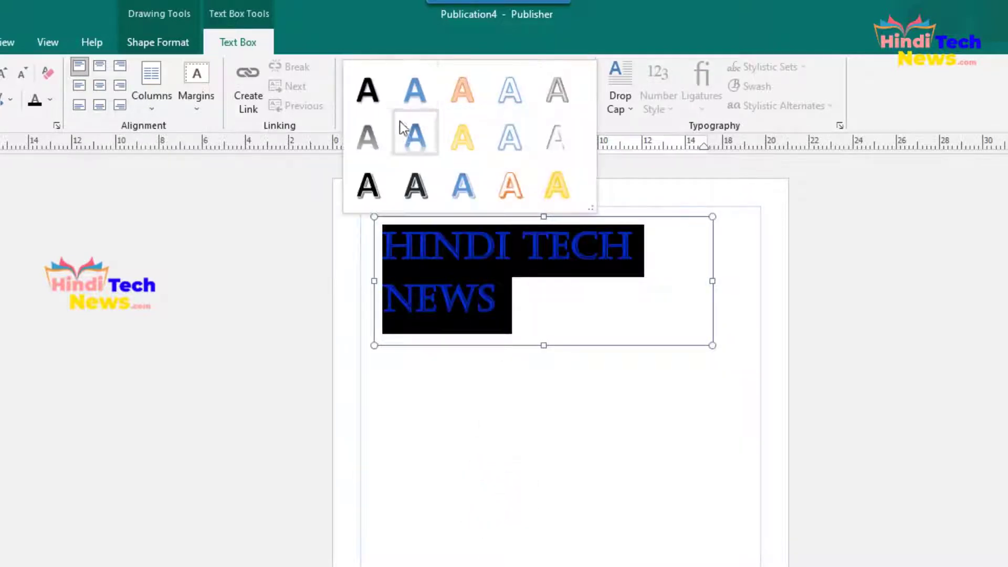
click(414, 141)
key(Right)
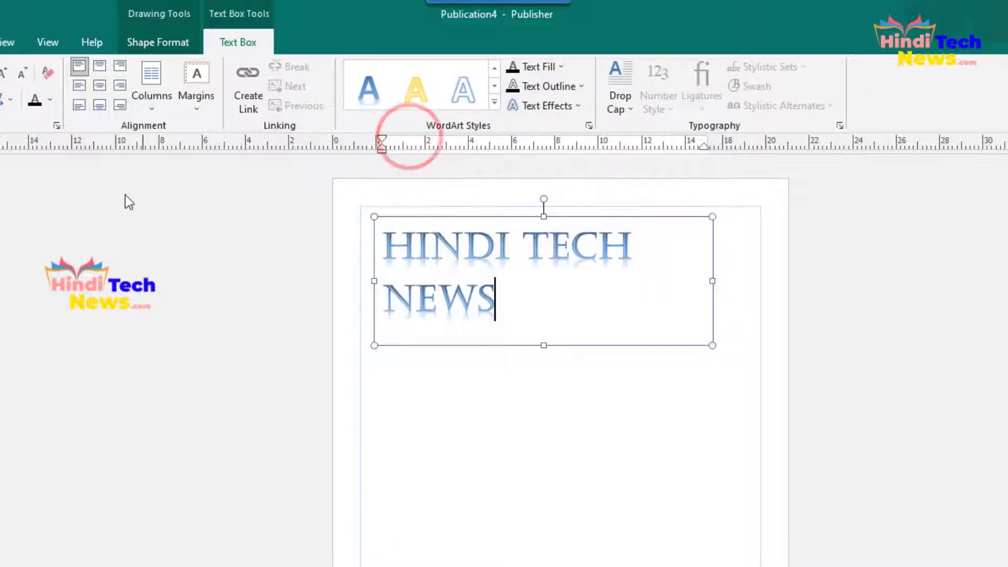
Try the top alignments on the heading and keep it aligned top center in its text box
click(103, 68)
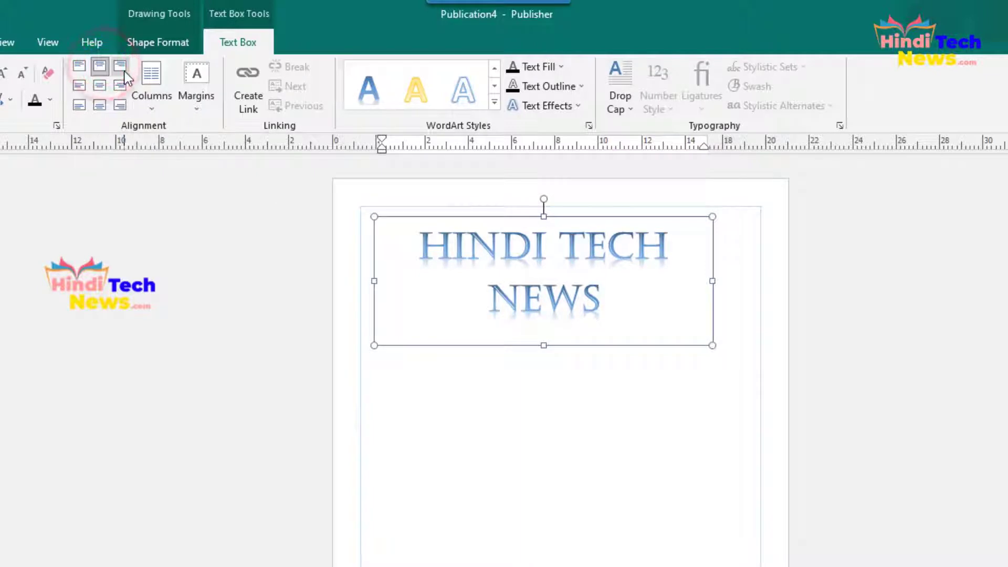
click(124, 71)
click(80, 68)
click(100, 67)
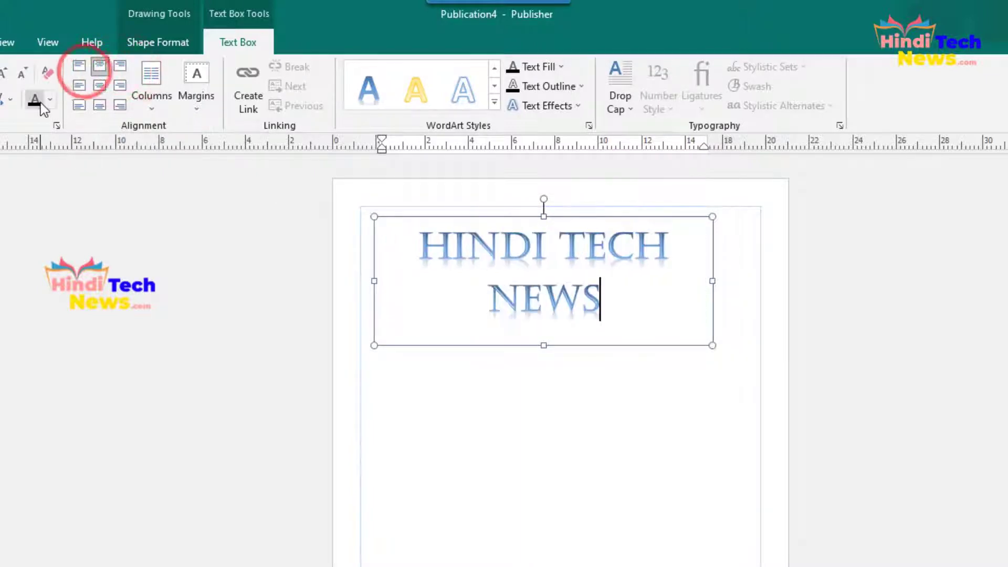
Look over the font color choices without applying one and deselect the heading text box
click(51, 102)
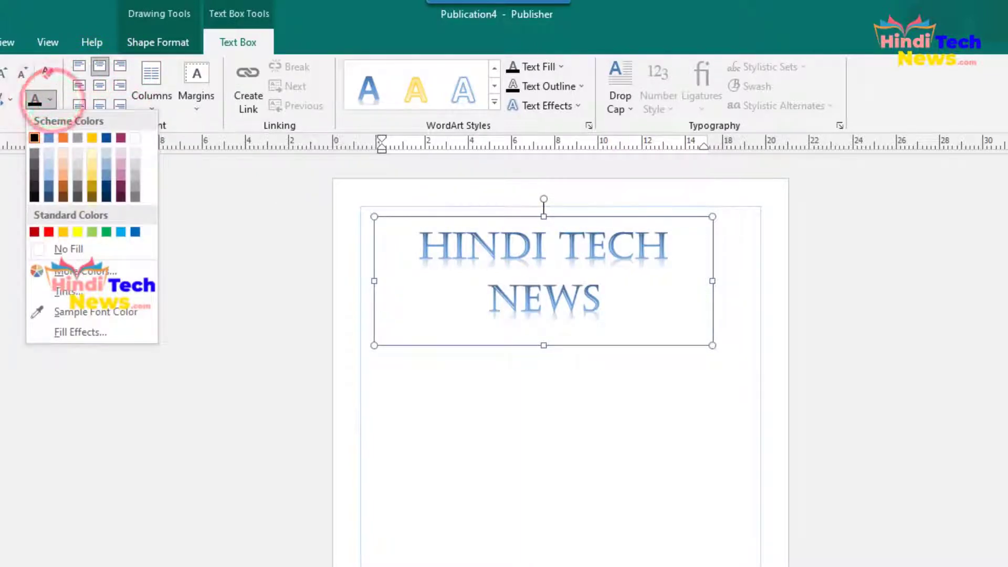
click(218, 216)
click(594, 344)
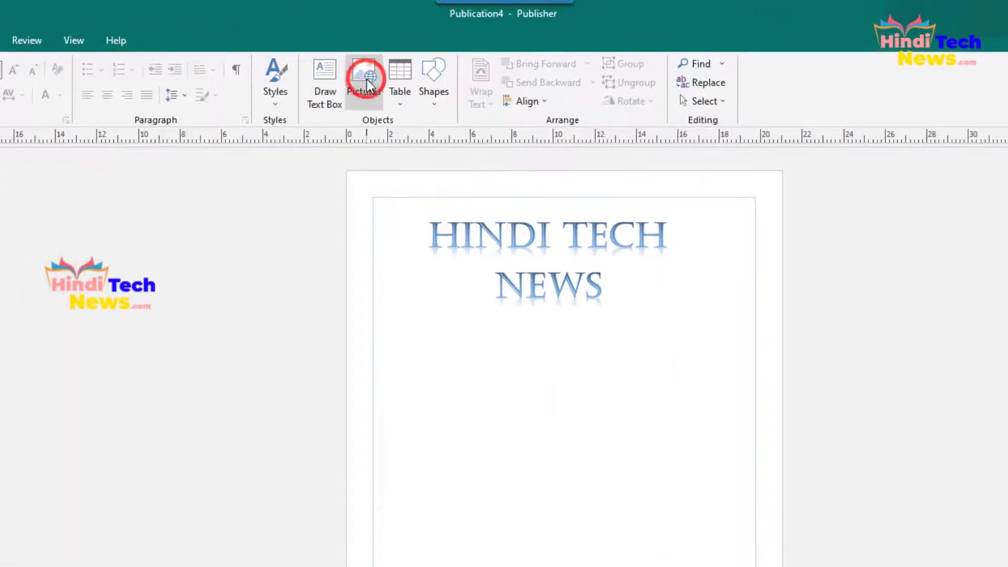
Bring up the Insert Pictures sources for adding a picture to the page
click(367, 80)
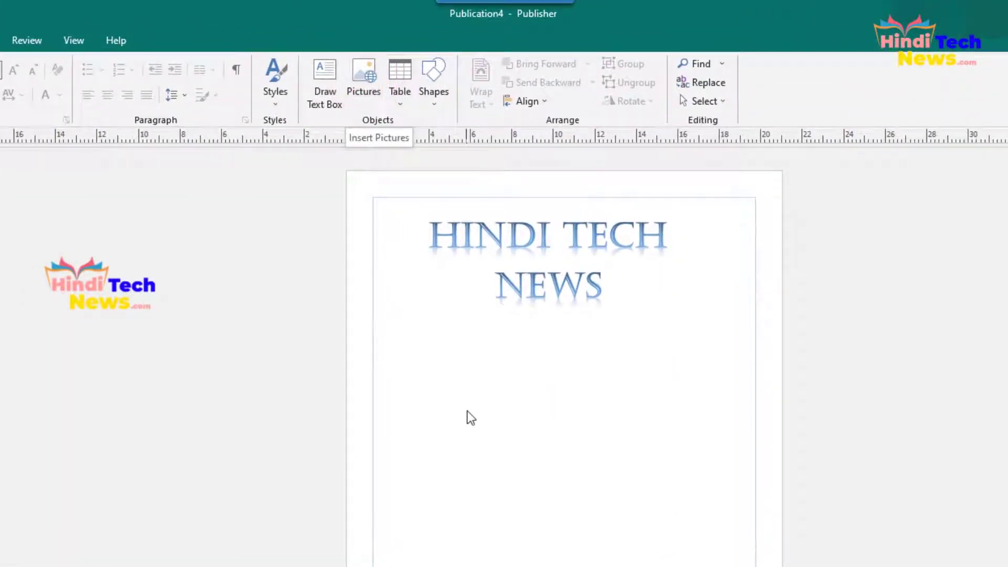
click(363, 76)
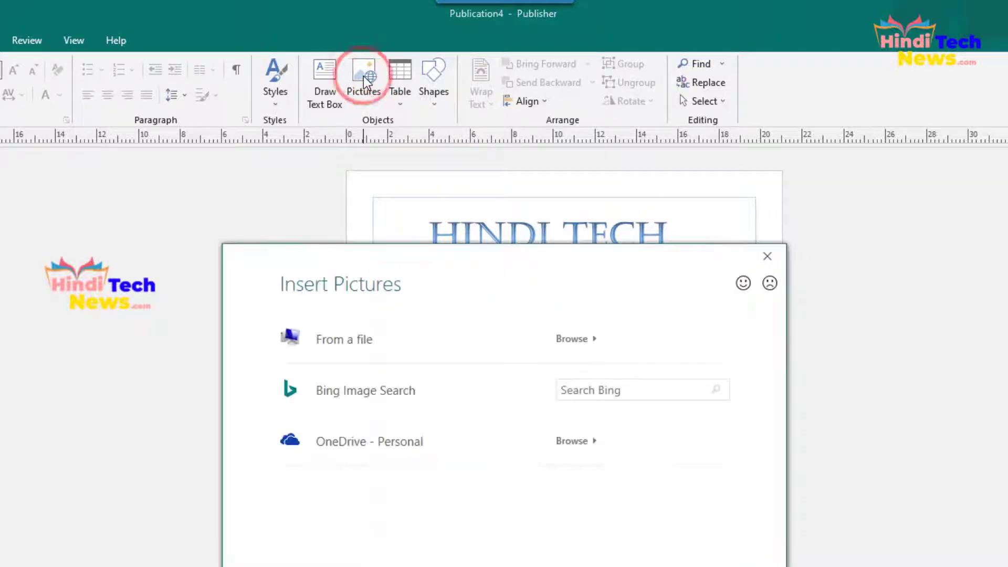
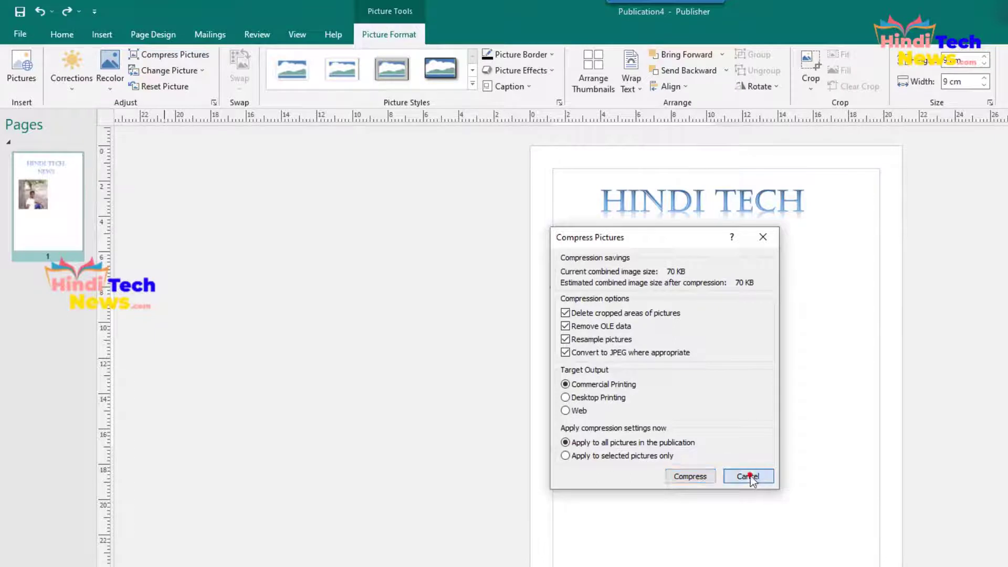
Check the sources offered for changing the photo and close them without replacing it
click(198, 72)
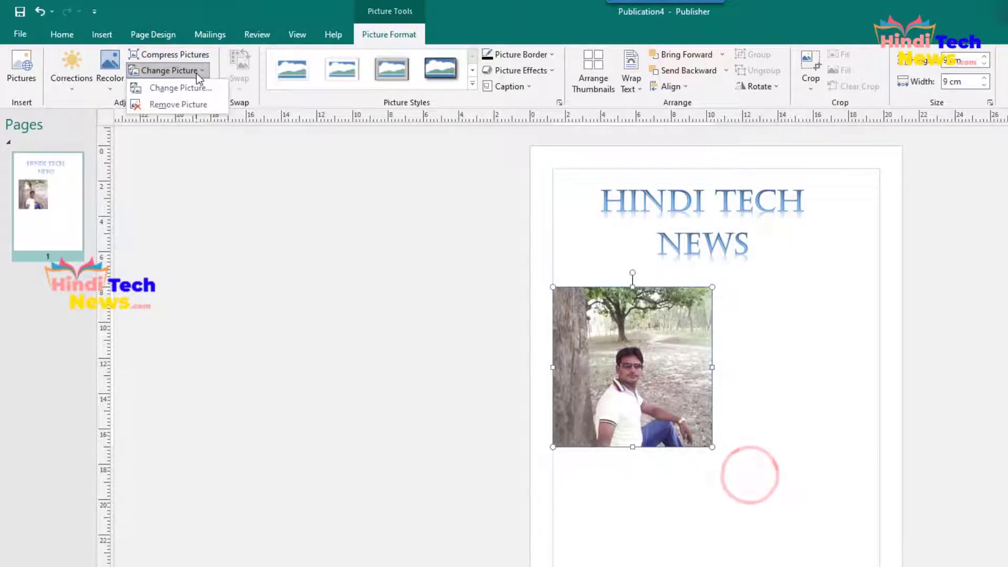
click(170, 88)
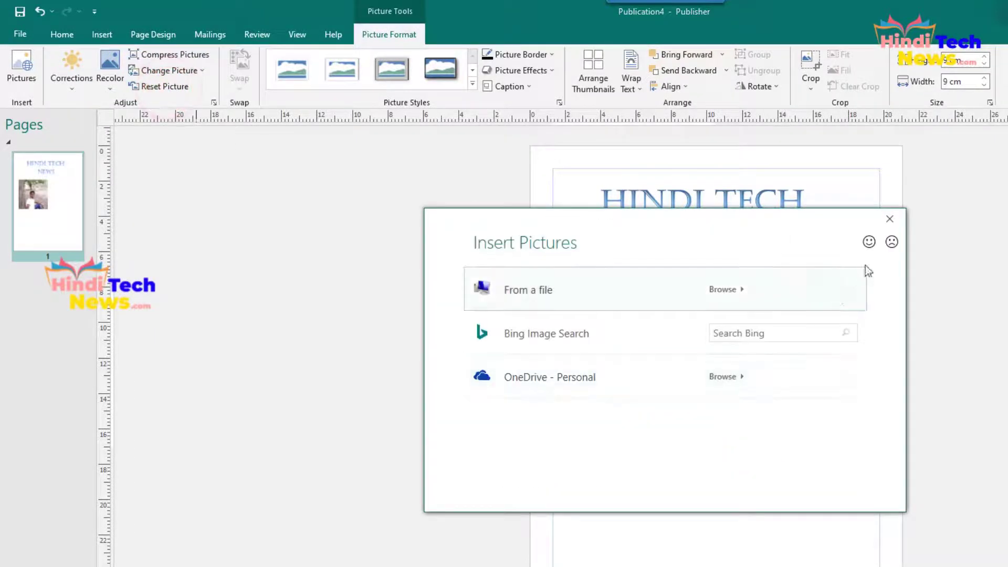
click(886, 220)
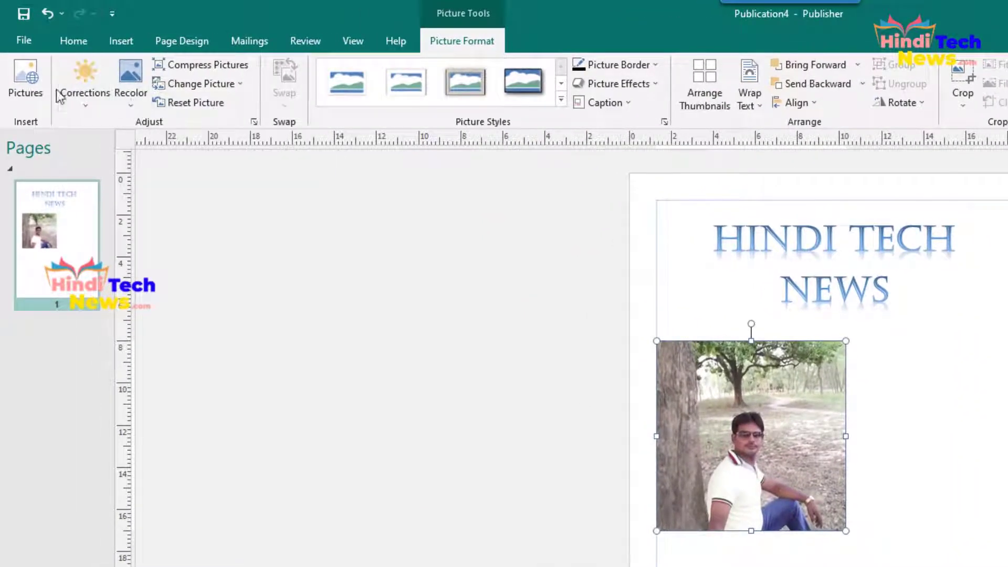
Try a brighter, higher-contrast correction and a light orange recolor on the photo, and reset the picture
click(59, 98)
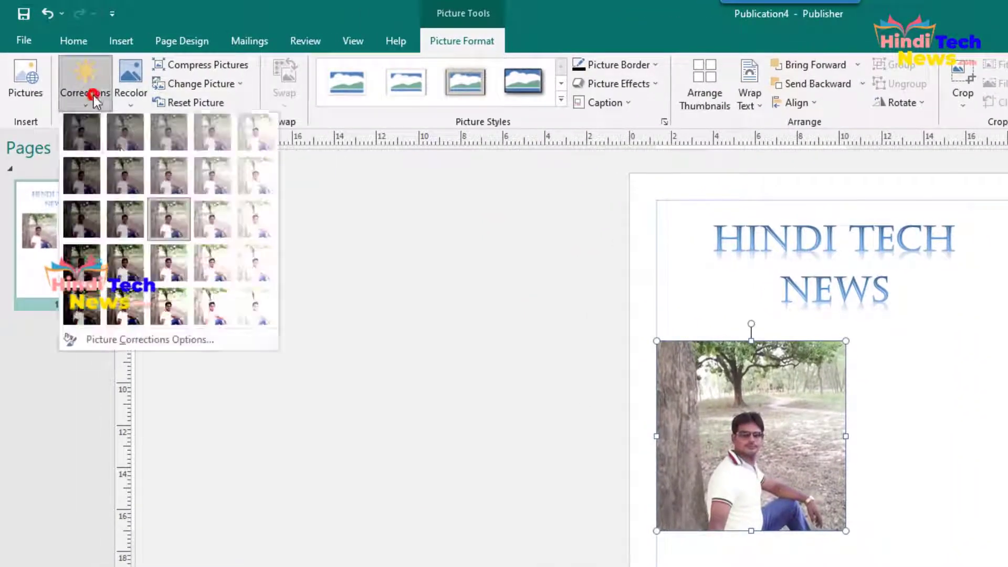
click(214, 300)
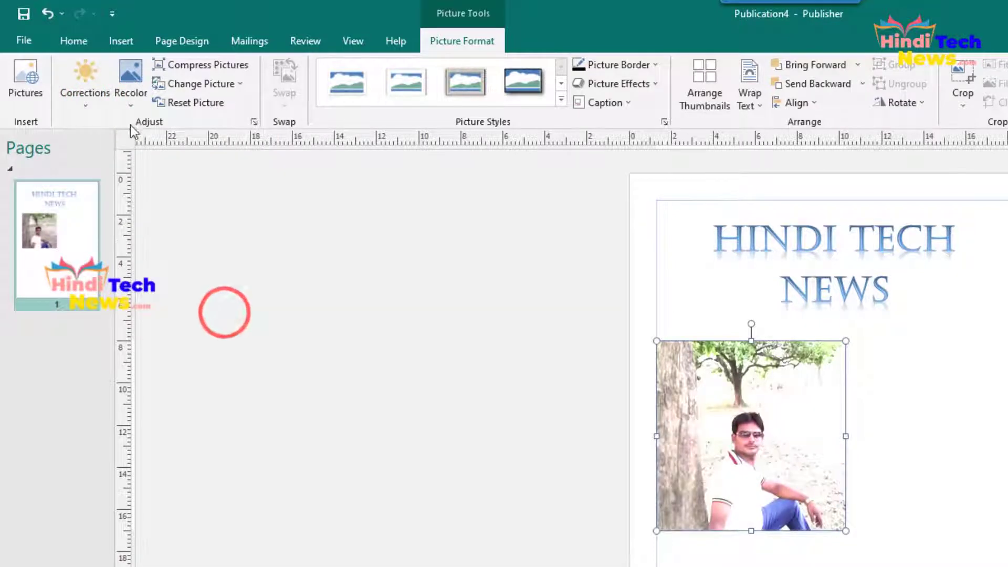
click(129, 104)
click(180, 218)
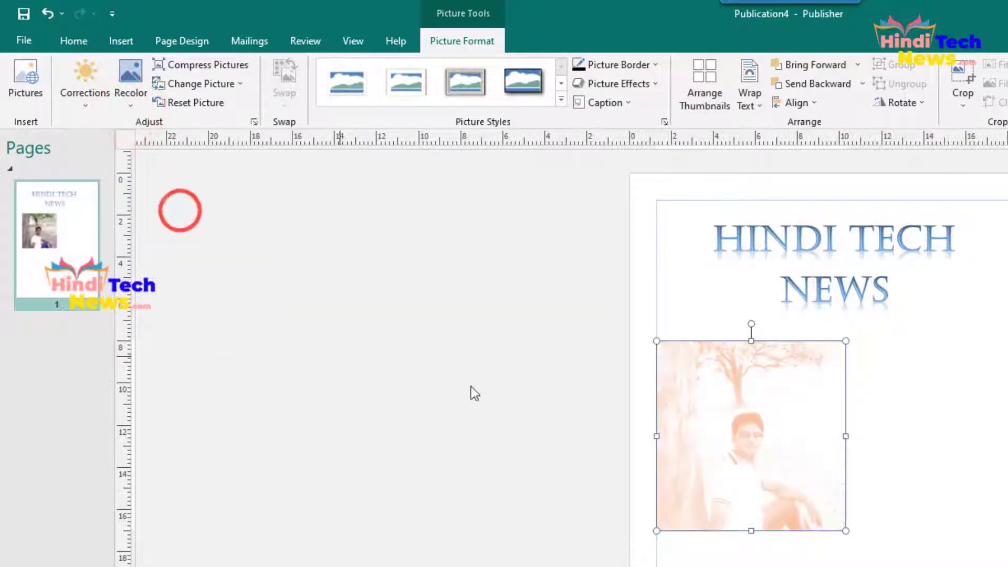
click(193, 102)
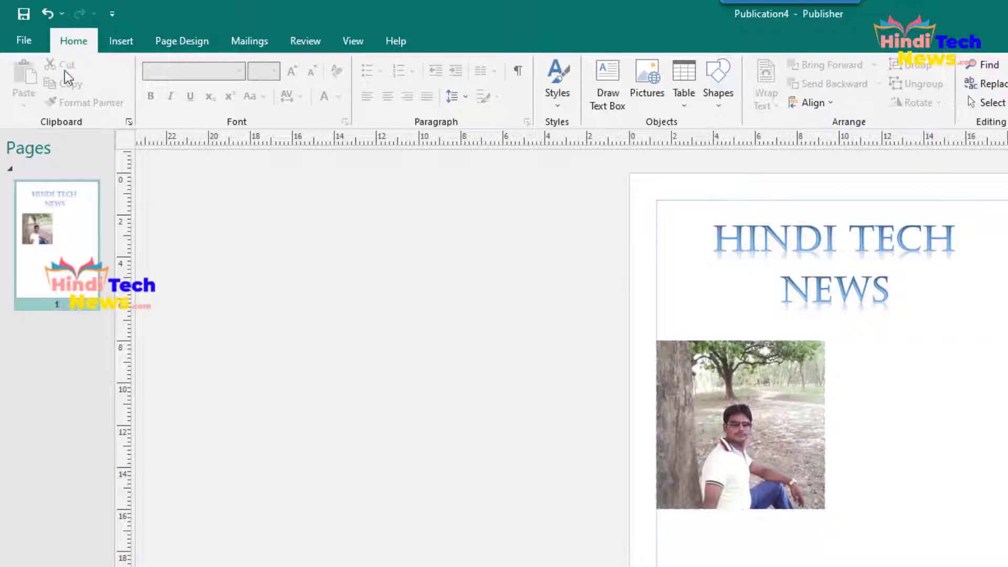
Select the photo and the heading text box in turn to compare their formatting tools
click(744, 431)
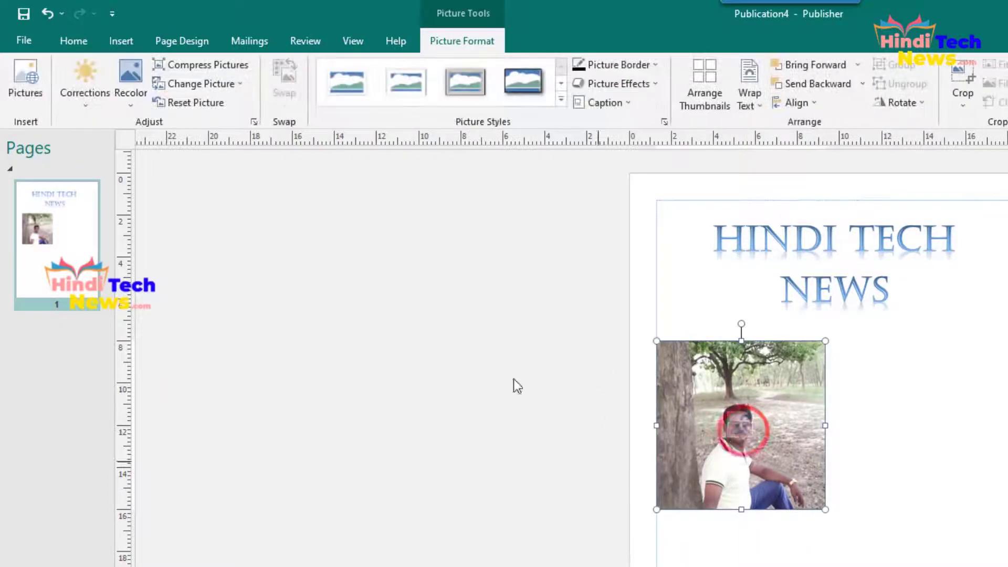
click(856, 255)
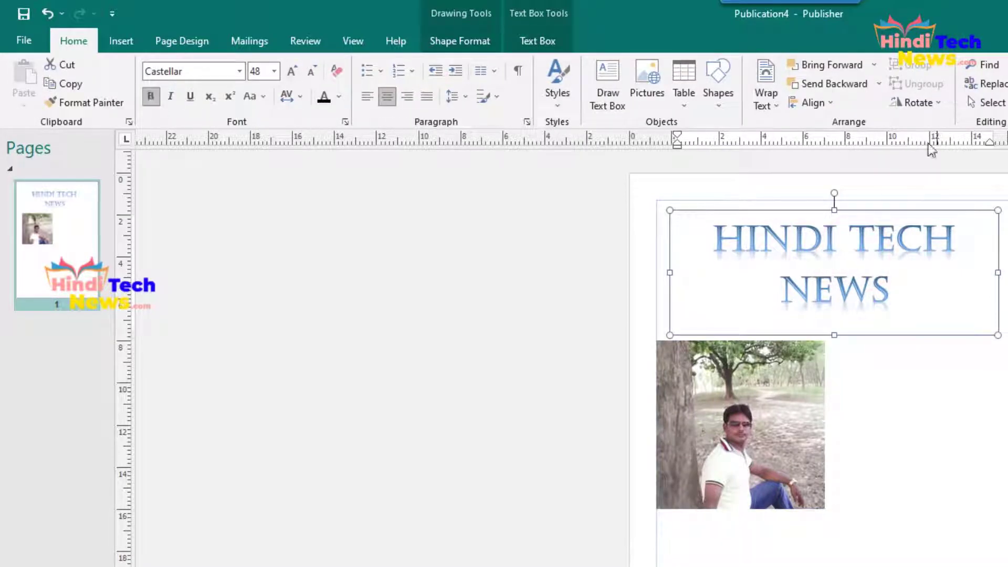
Try the oval picture style with a thick grey frame on the photo, and clear the picture style again
click(740, 430)
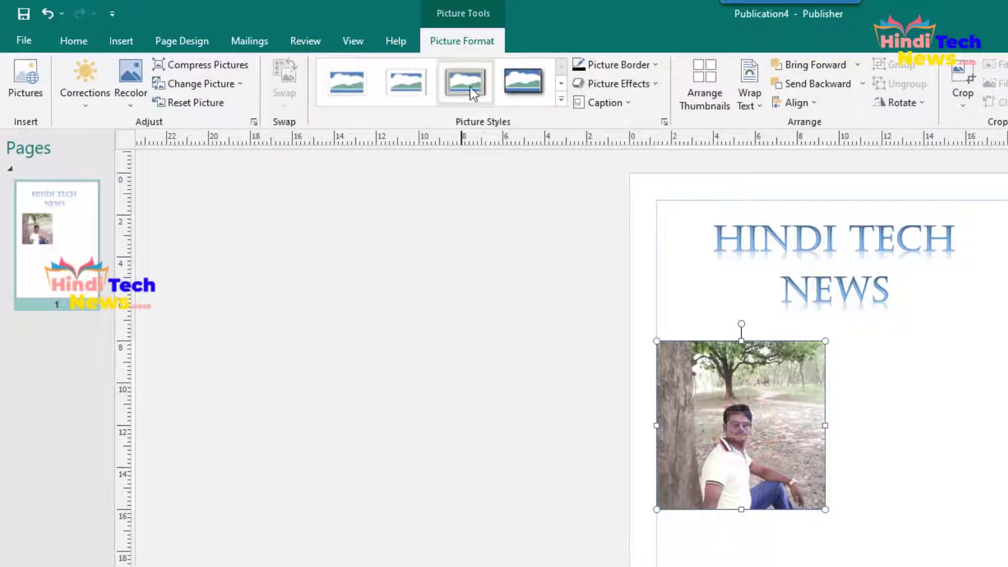
click(561, 99)
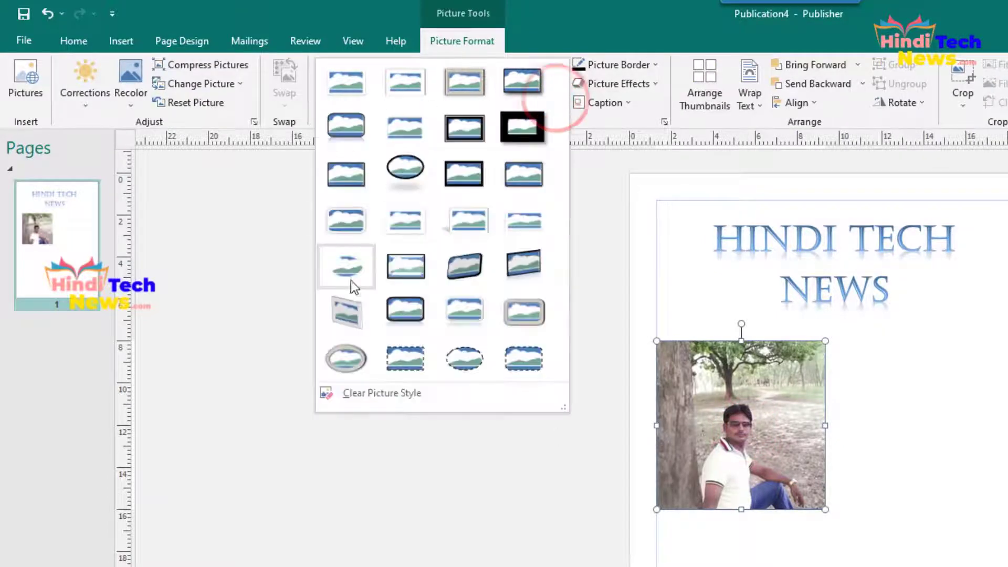
click(349, 357)
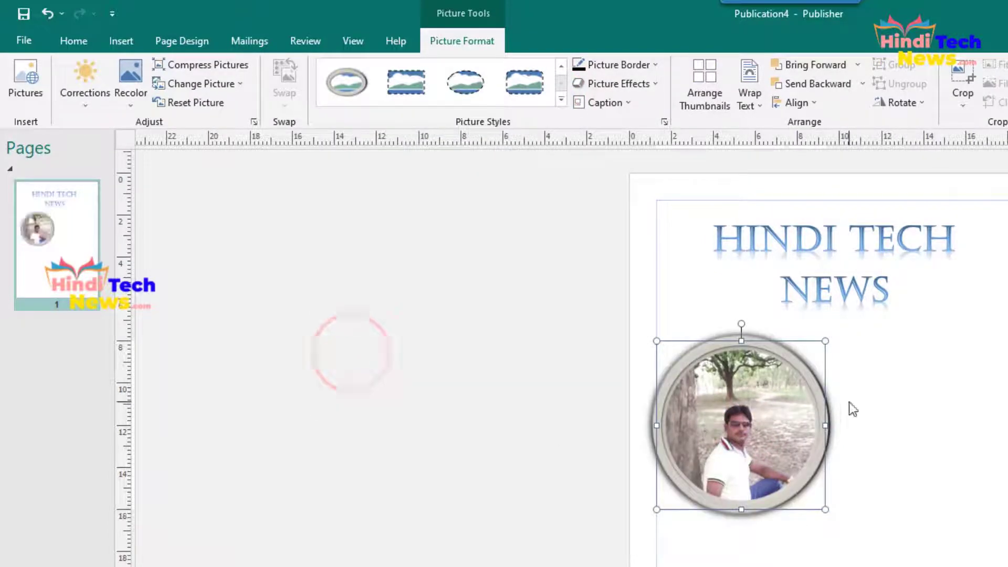
click(868, 434)
click(783, 426)
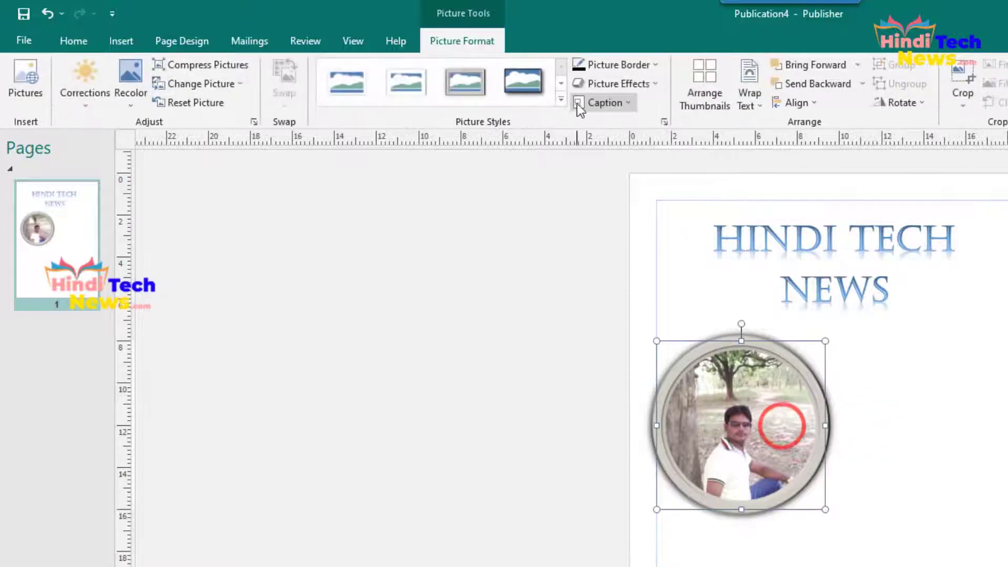
click(561, 99)
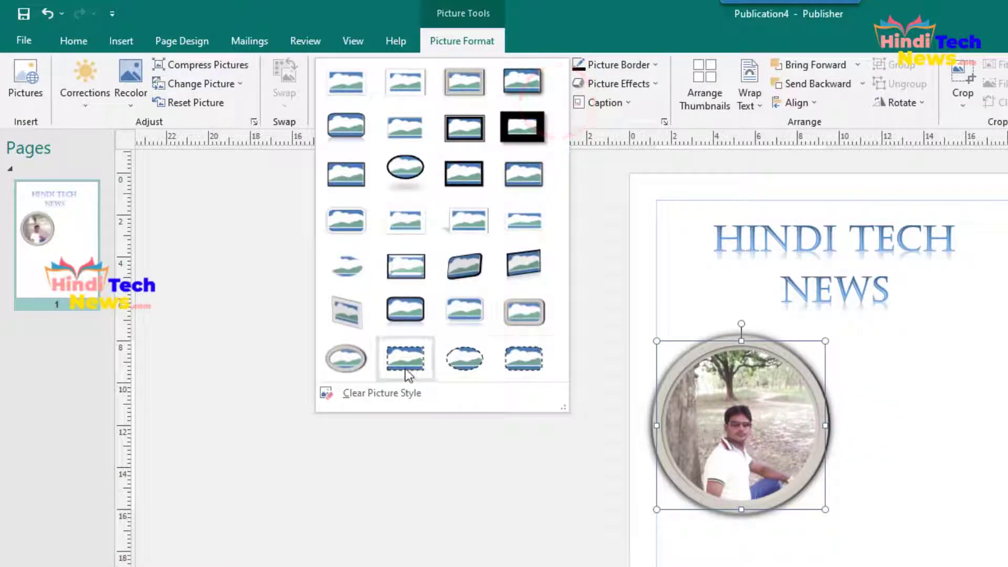
click(377, 389)
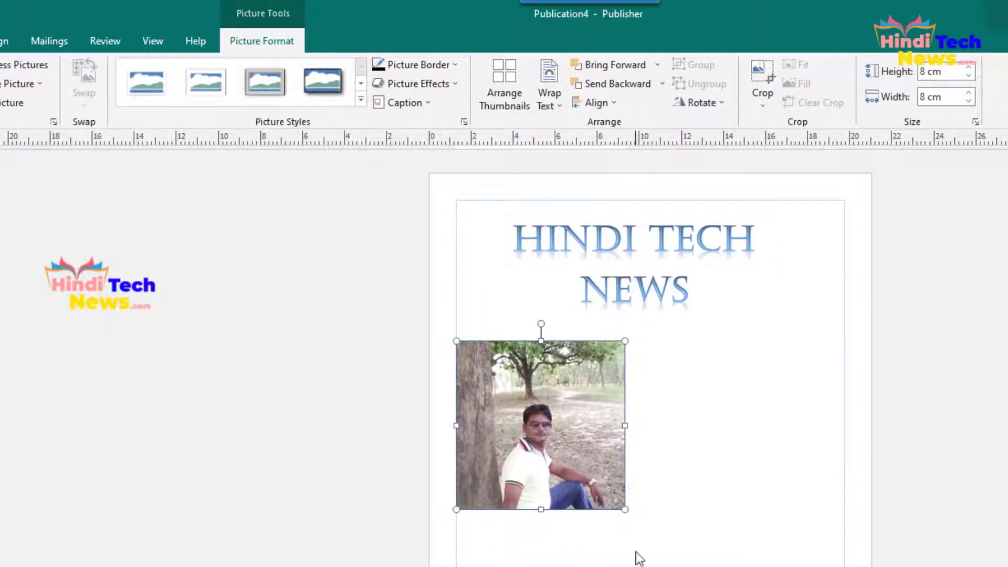
Try a red border around the photo
click(441, 64)
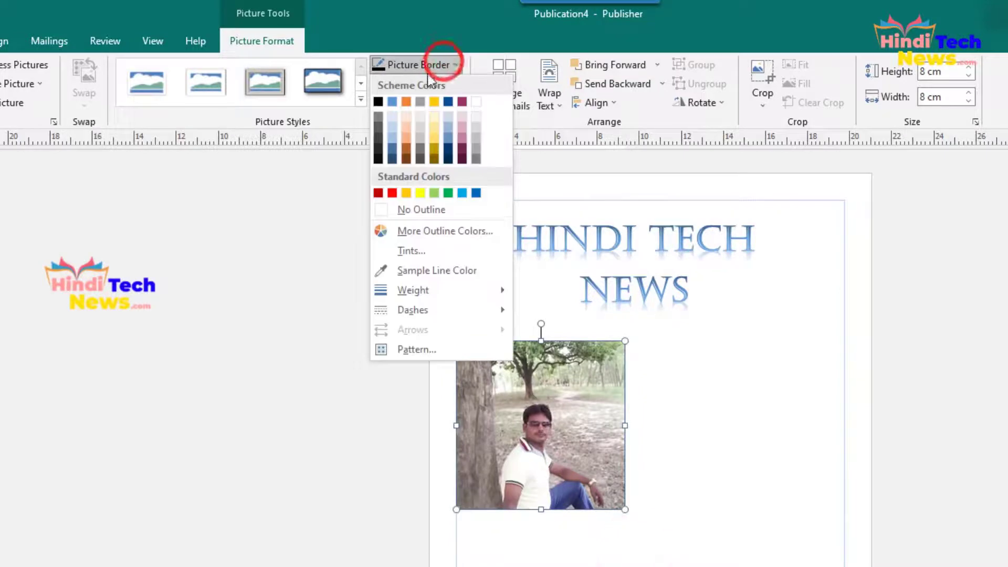
click(392, 194)
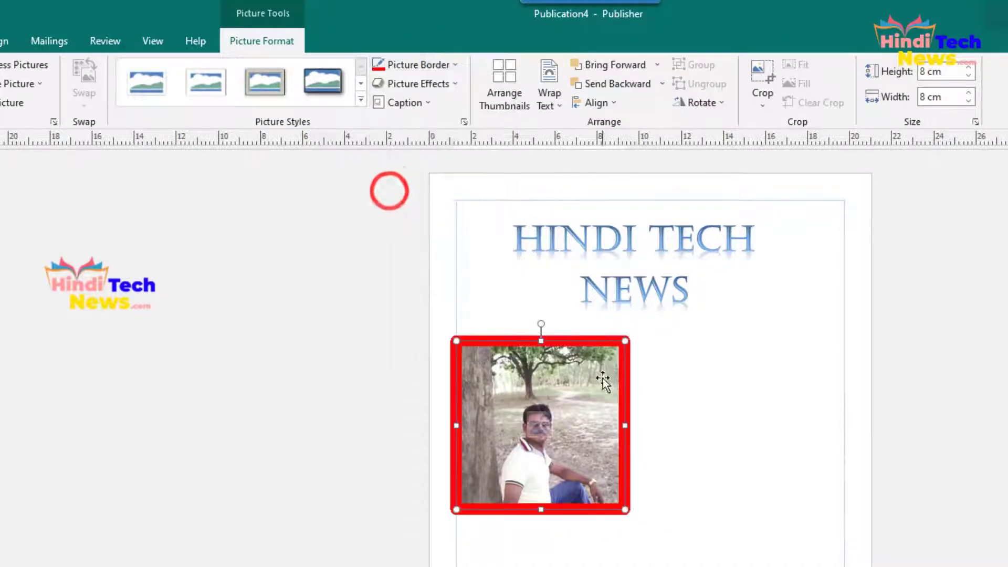
click(636, 473)
Try a perspective shadow falling to the photo's upper left, and replace it with an outer shadow on its left side
click(509, 417)
click(444, 82)
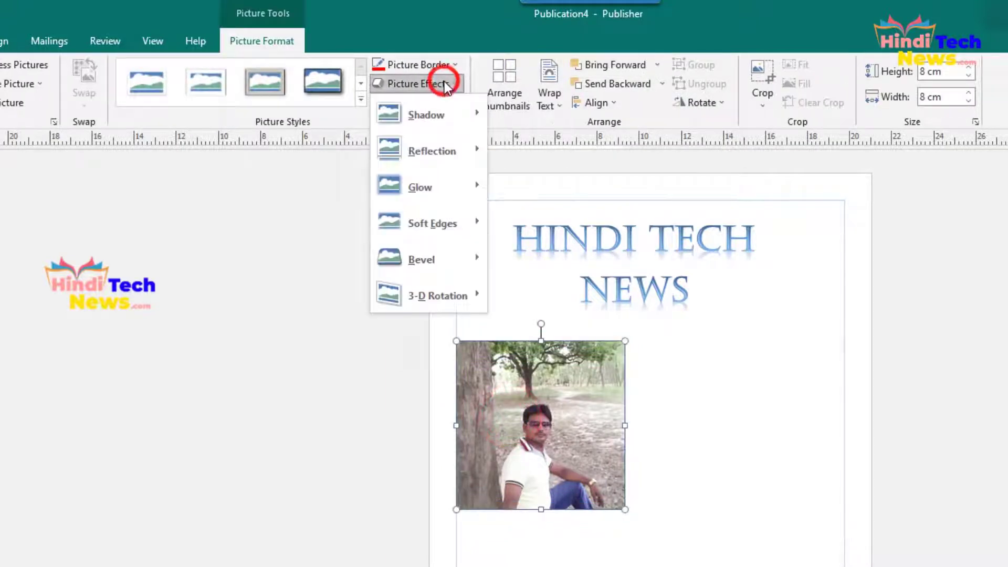
mouse_move(445, 116)
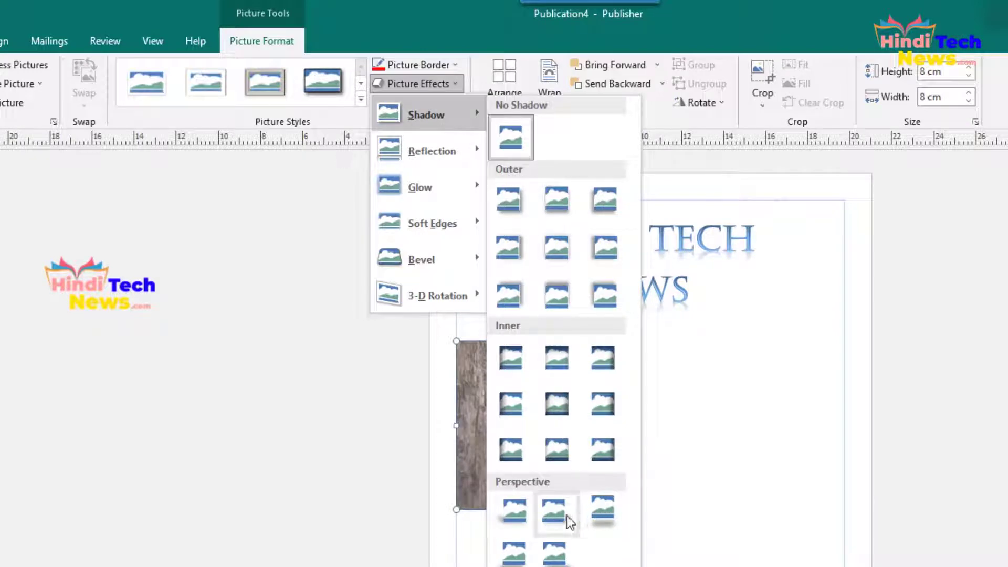
click(512, 517)
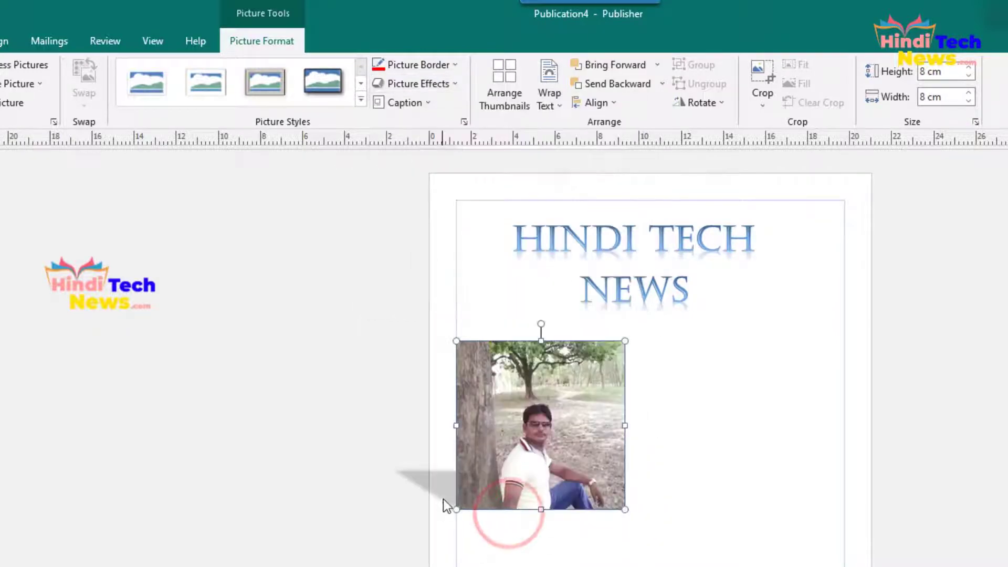
click(451, 84)
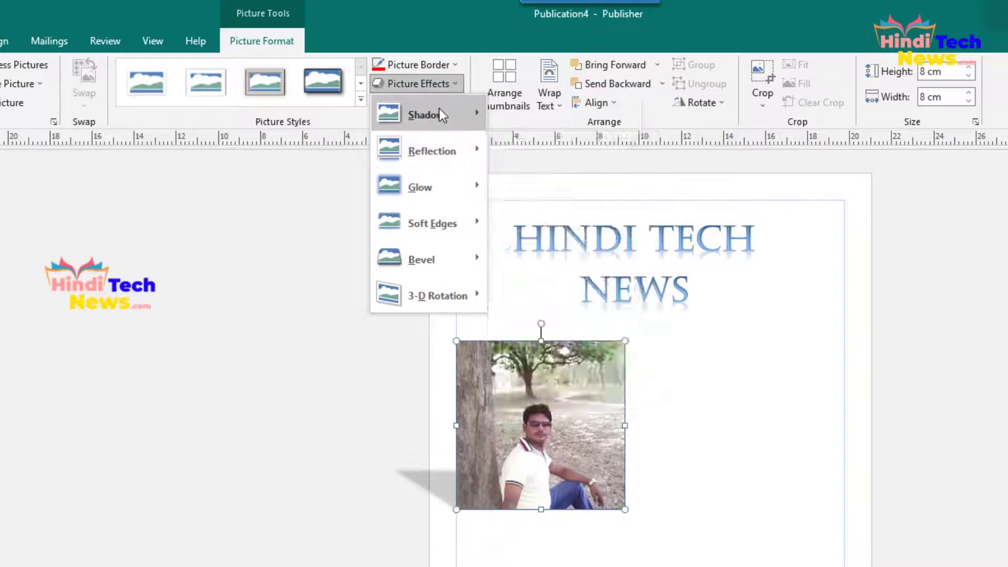
mouse_move(444, 112)
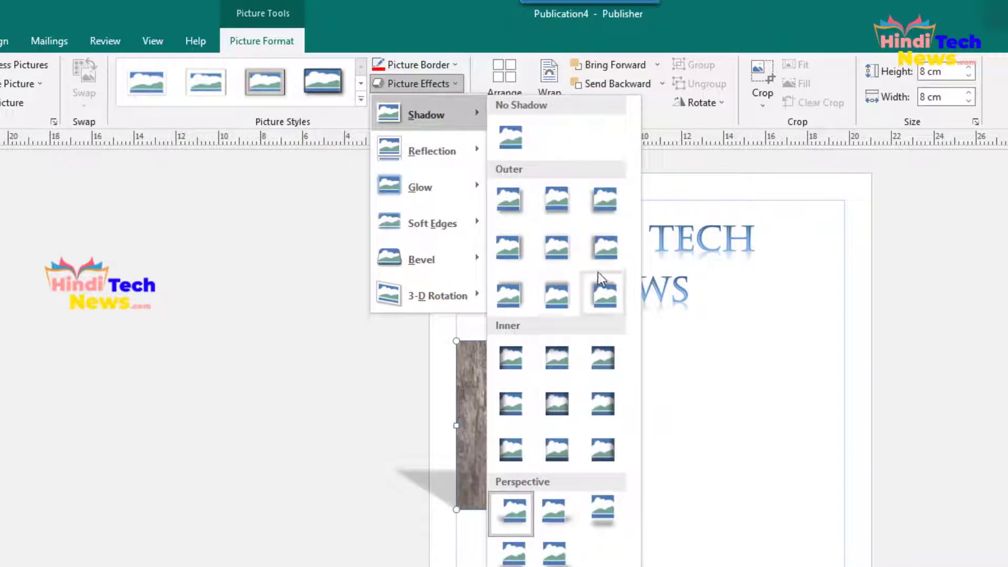
click(601, 246)
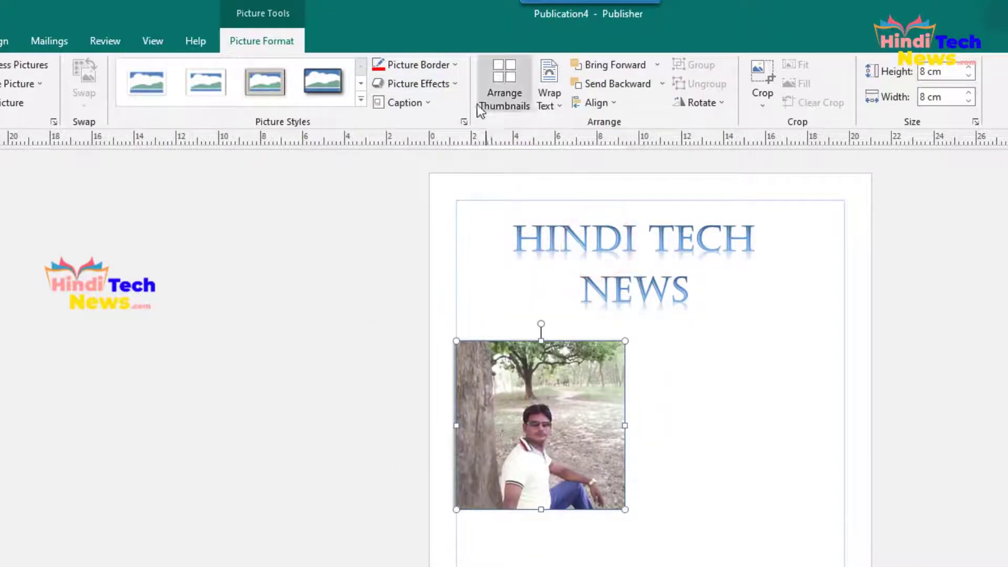
Try the middle reflection variation of the first row beneath the photo
click(419, 84)
mouse_move(435, 149)
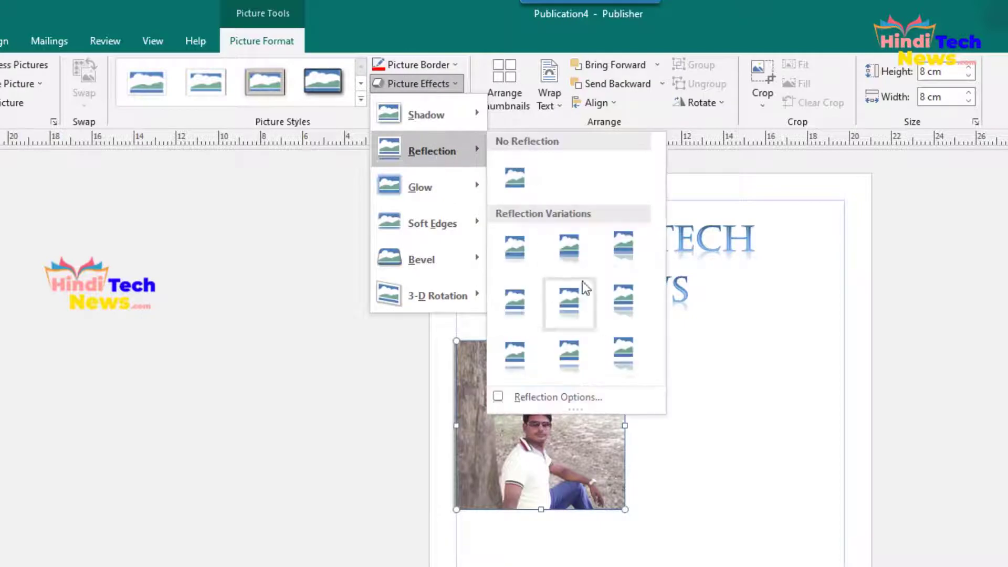
click(570, 251)
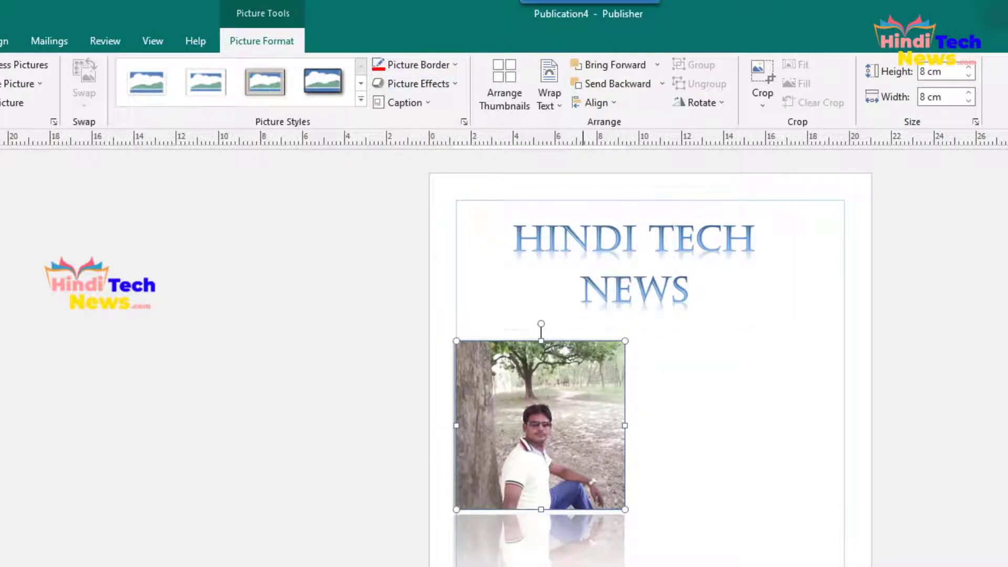
click(657, 549)
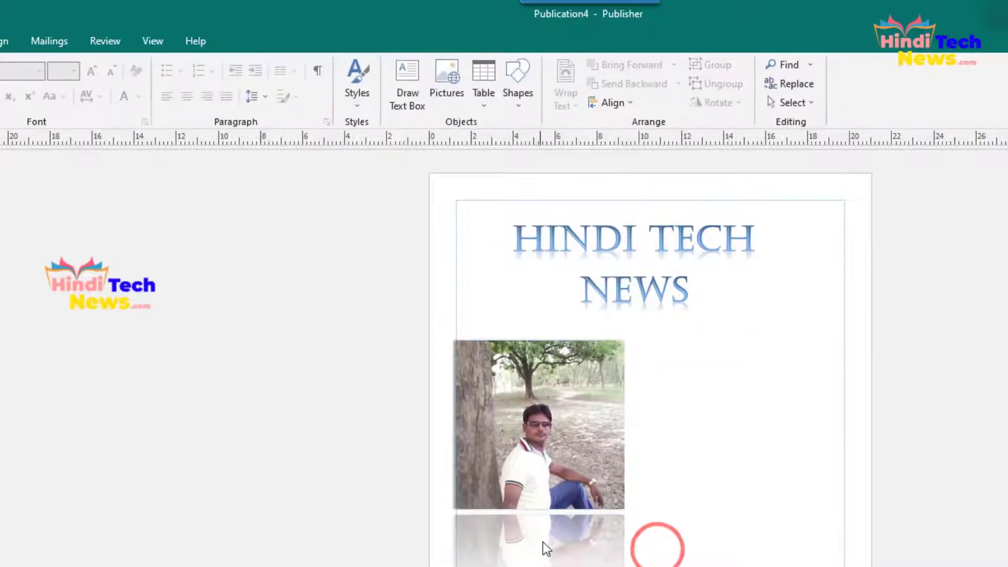
Try the largest yellow glow variation around the photo
click(543, 418)
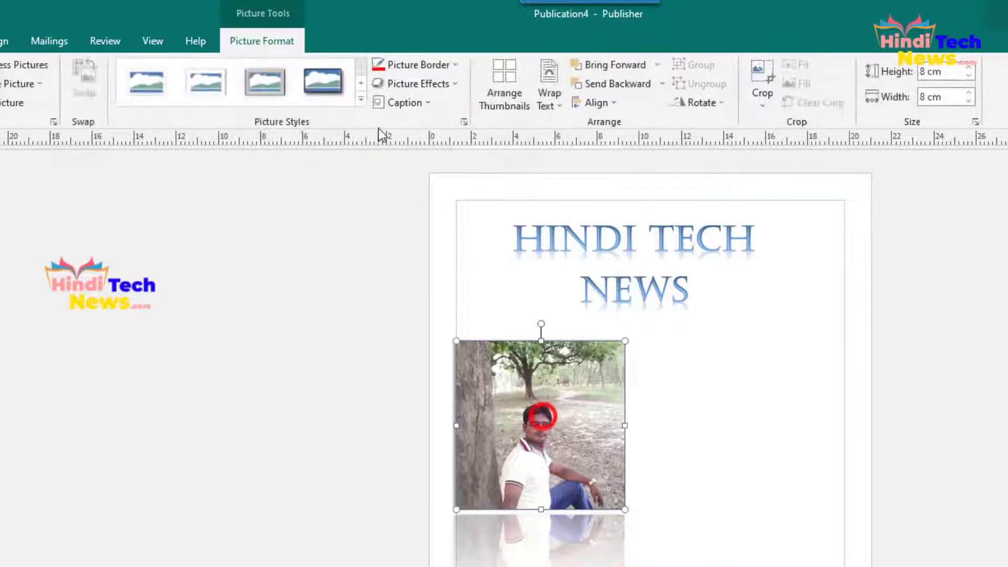
click(430, 82)
mouse_move(433, 187)
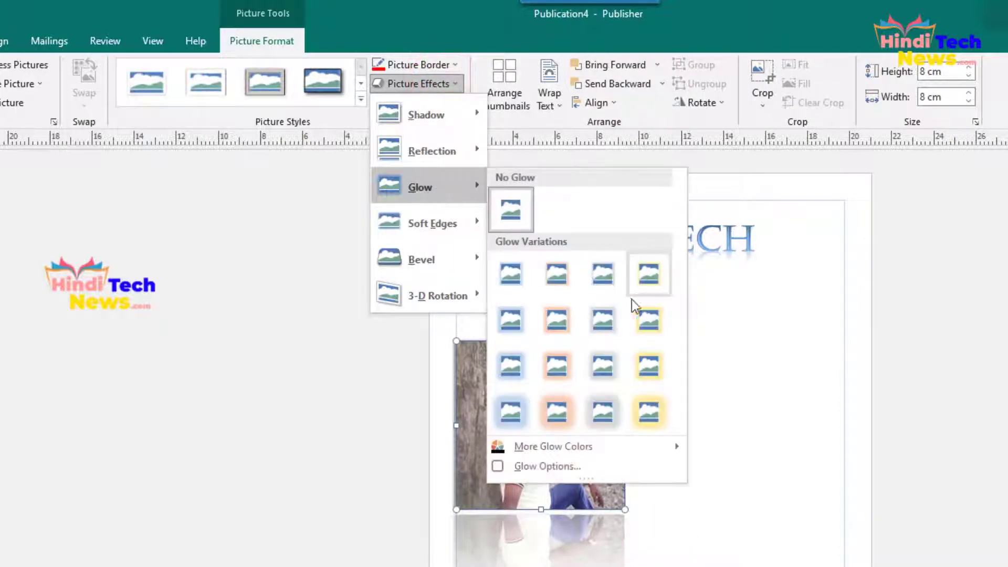
click(651, 415)
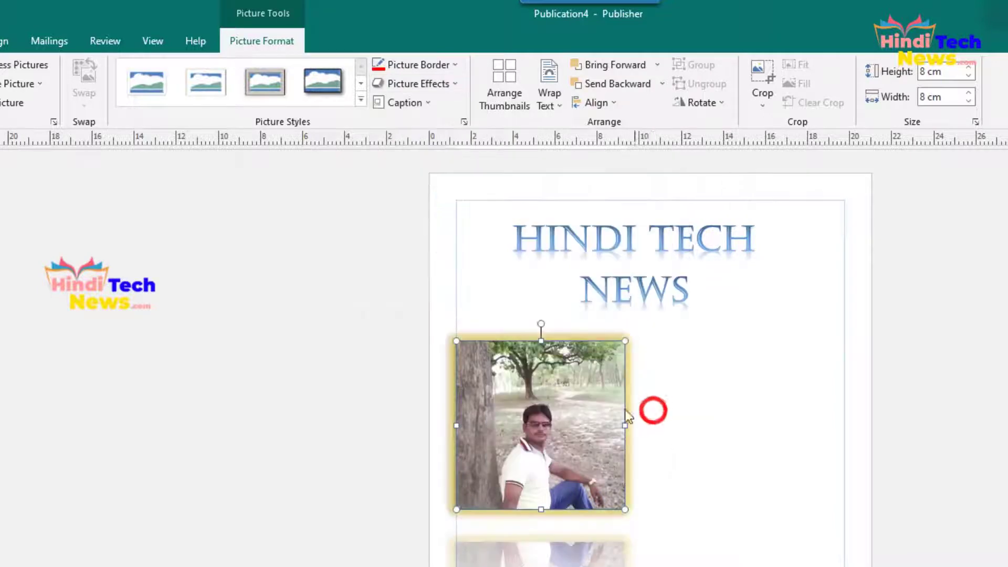
click(688, 442)
Try 25 Point soft edges on the photo
click(541, 415)
click(430, 83)
mouse_move(445, 222)
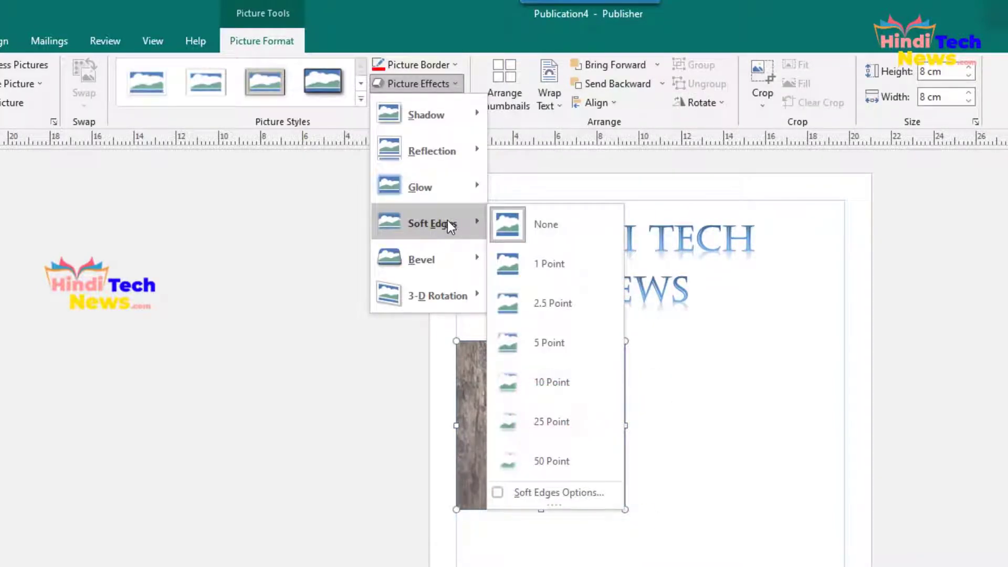
click(544, 421)
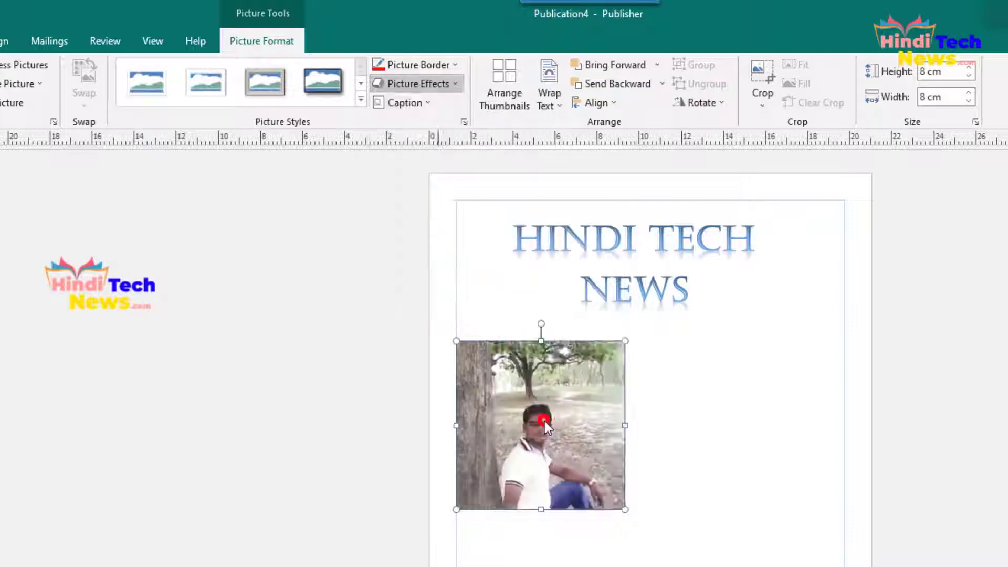
click(693, 453)
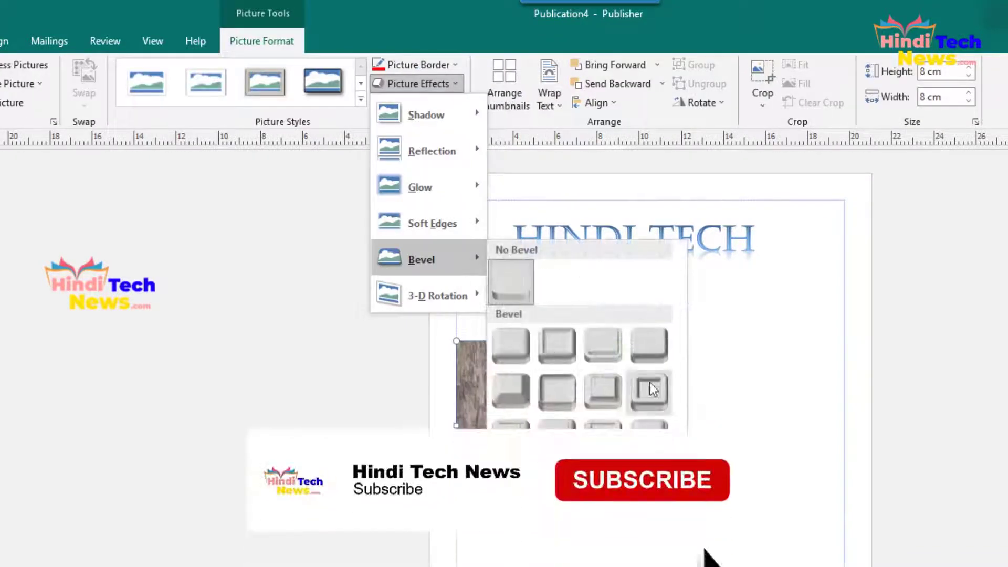
Try the first bevel of the second row on the photo, and a parallel 3-D rotation slanting up to the right
click(506, 383)
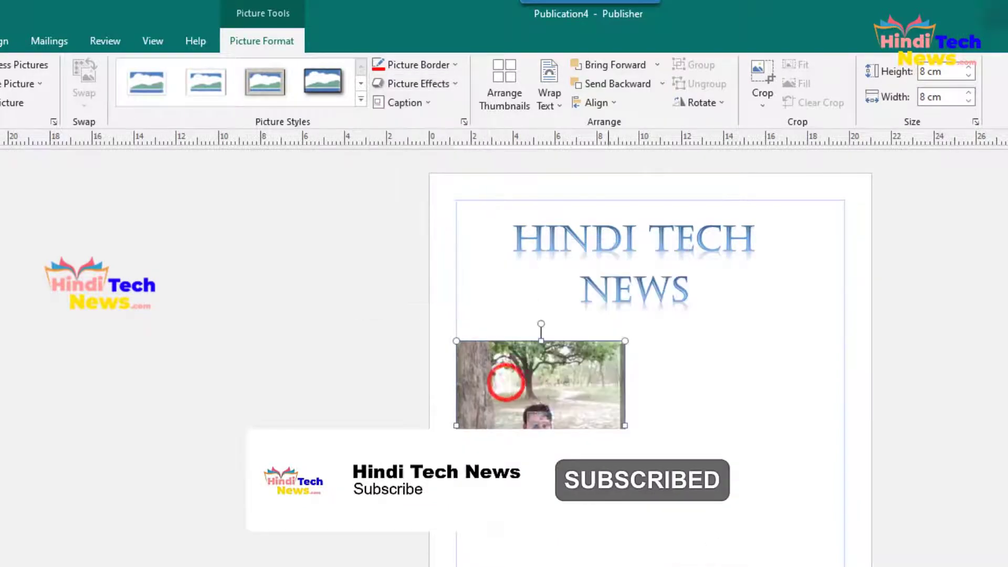
click(677, 512)
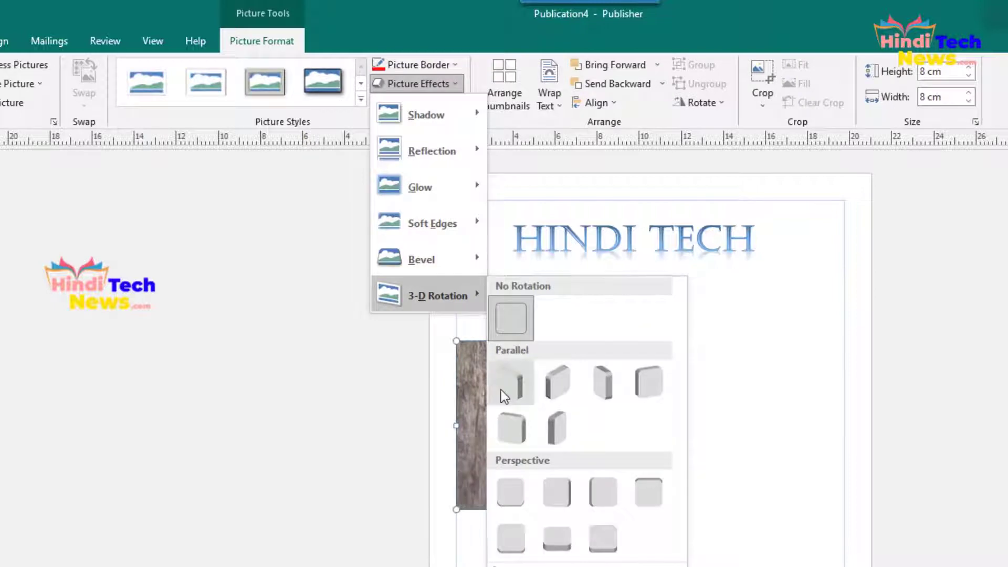
click(539, 381)
click(573, 554)
Arrange the photo as a thumbnail beside the page, and bring it back onto the page below the heading
click(571, 427)
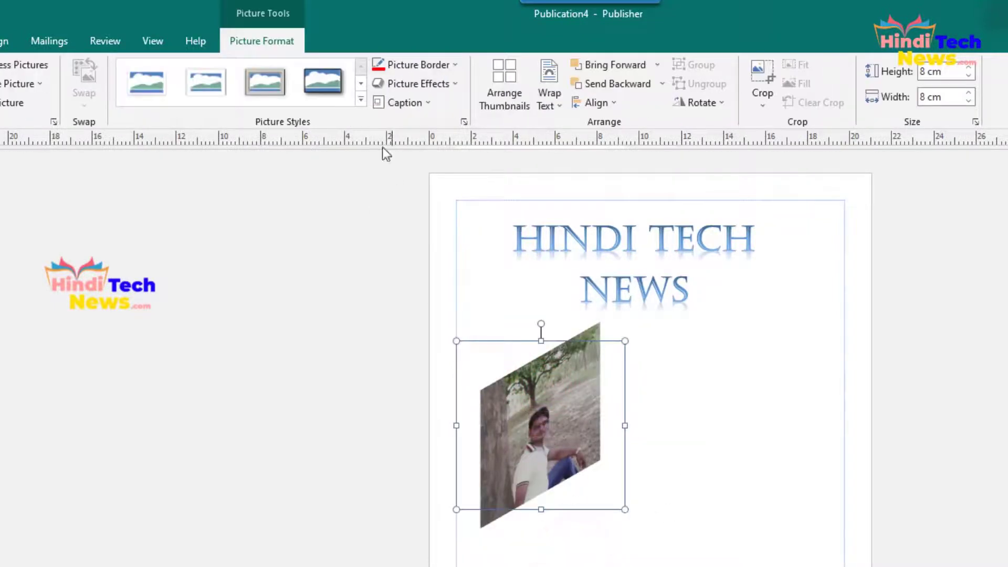
click(504, 92)
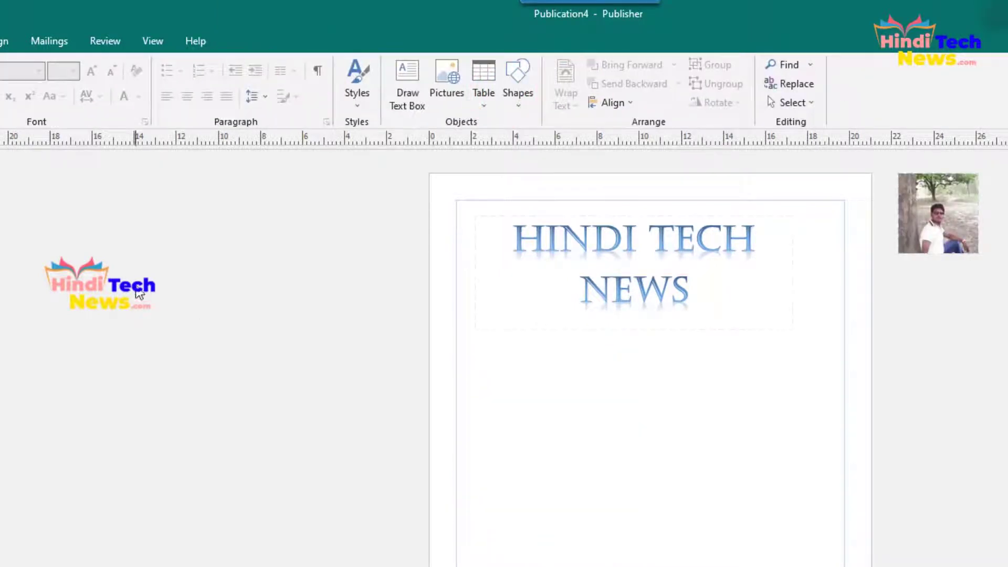
drag(934, 231, 594, 427)
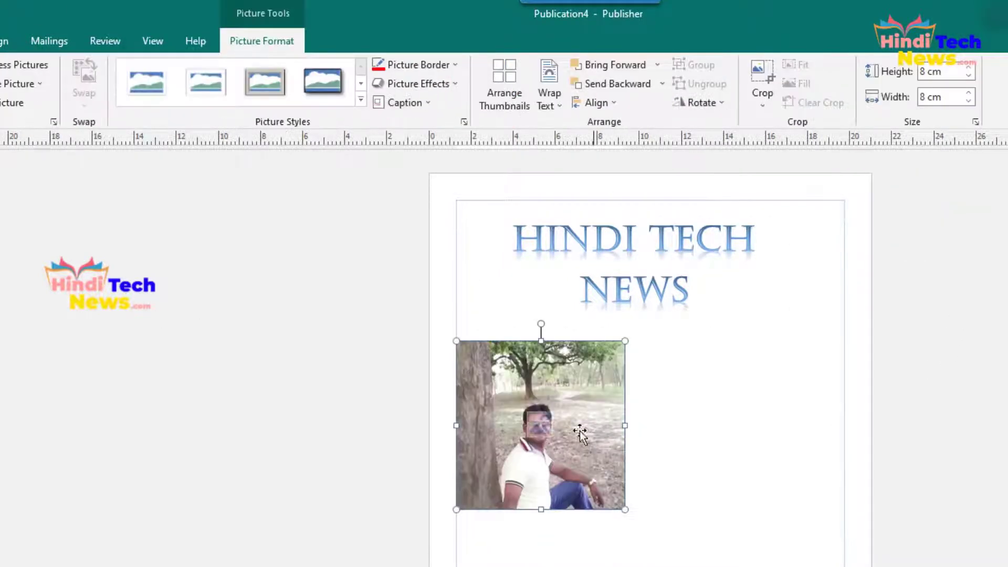
Try cropping the photo by shifting the image up and to the left within the crop frame
click(766, 96)
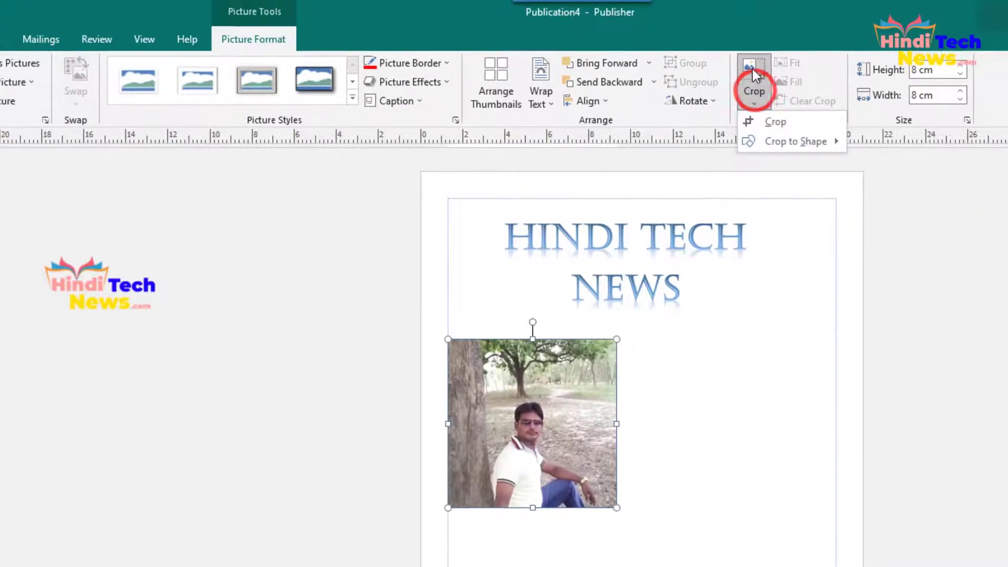
click(778, 120)
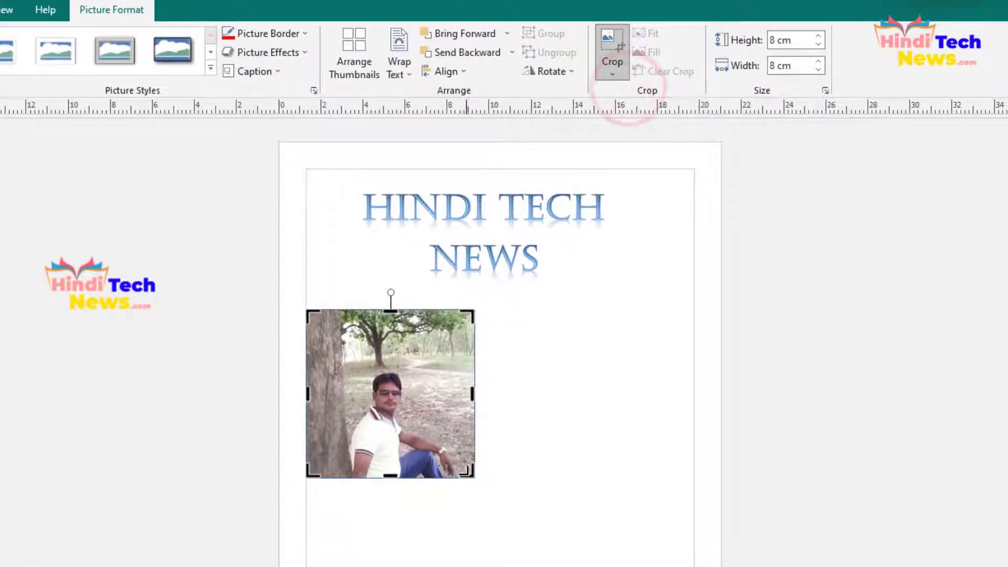
drag(467, 473, 441, 436)
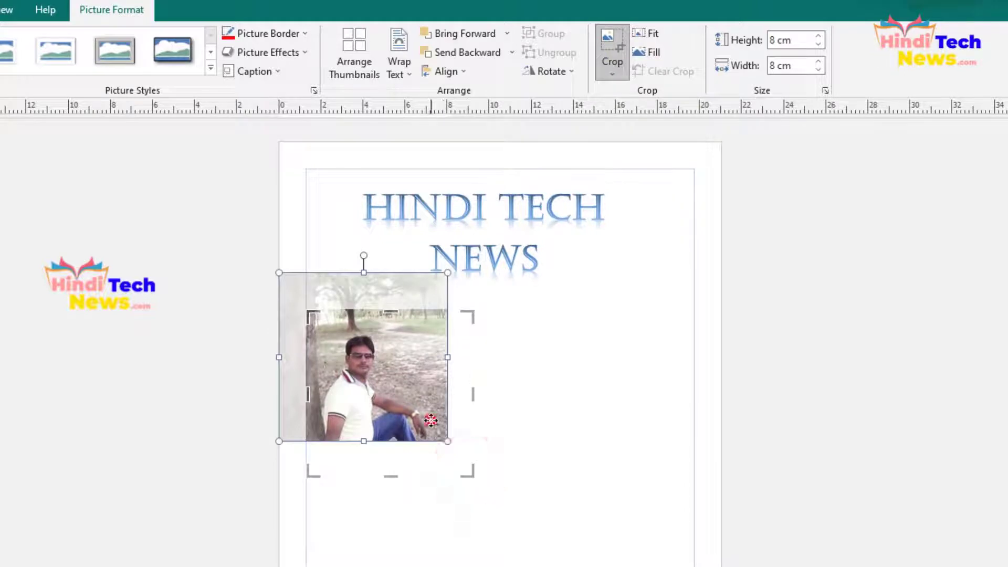
click(431, 420)
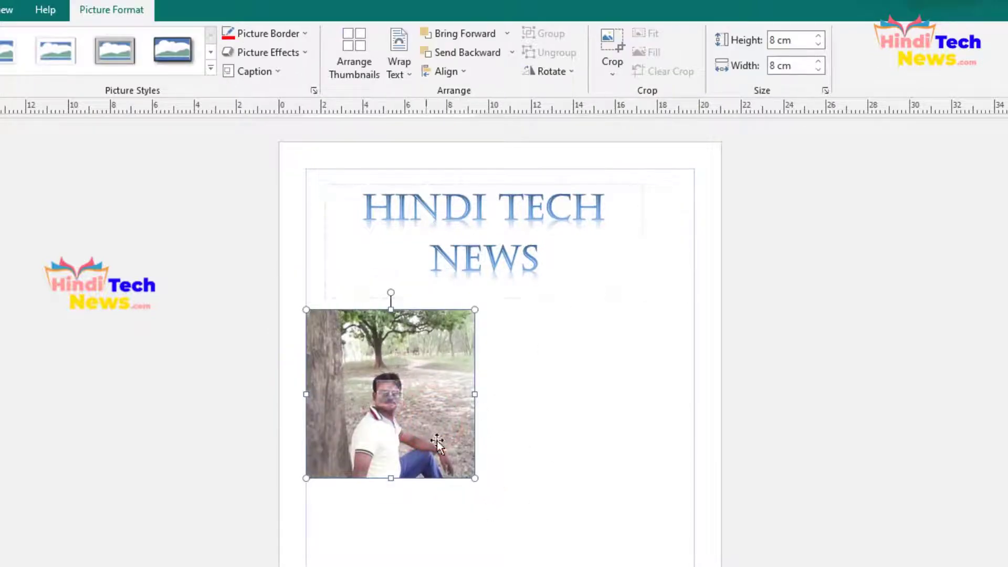
Crop the photo to a heart shape and undo the shape crop
click(613, 72)
mouse_move(632, 113)
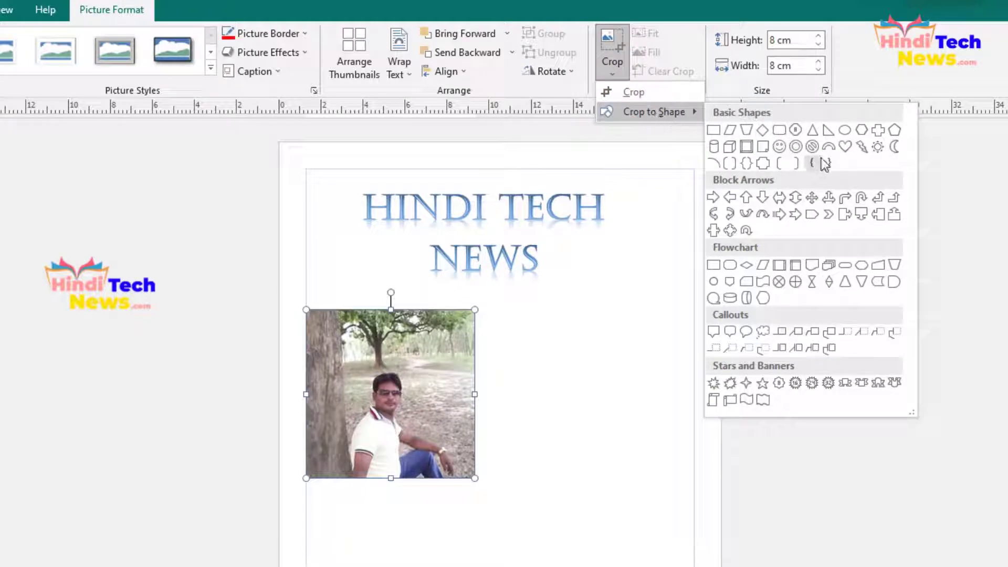
click(844, 149)
click(574, 383)
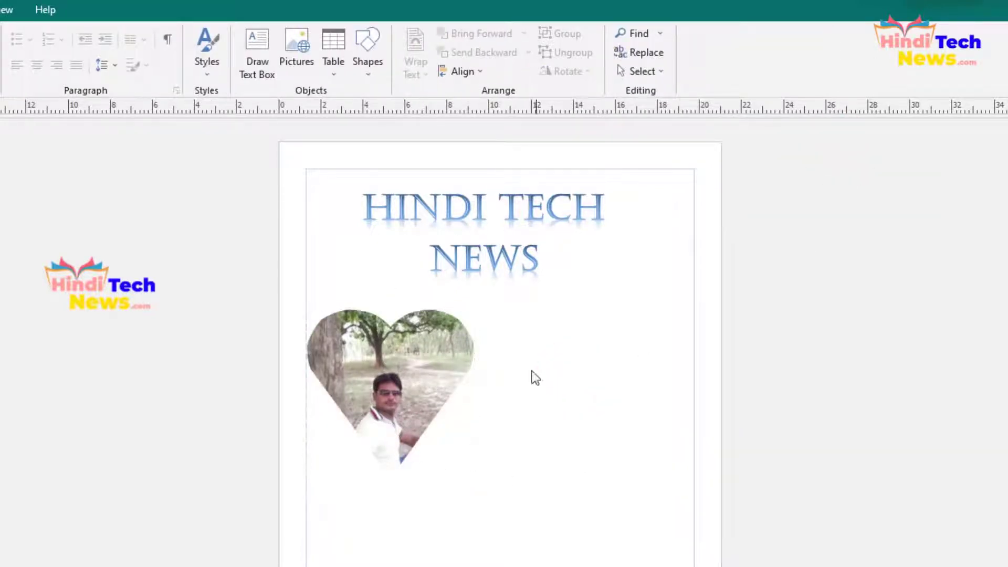
key(ctrl+z)
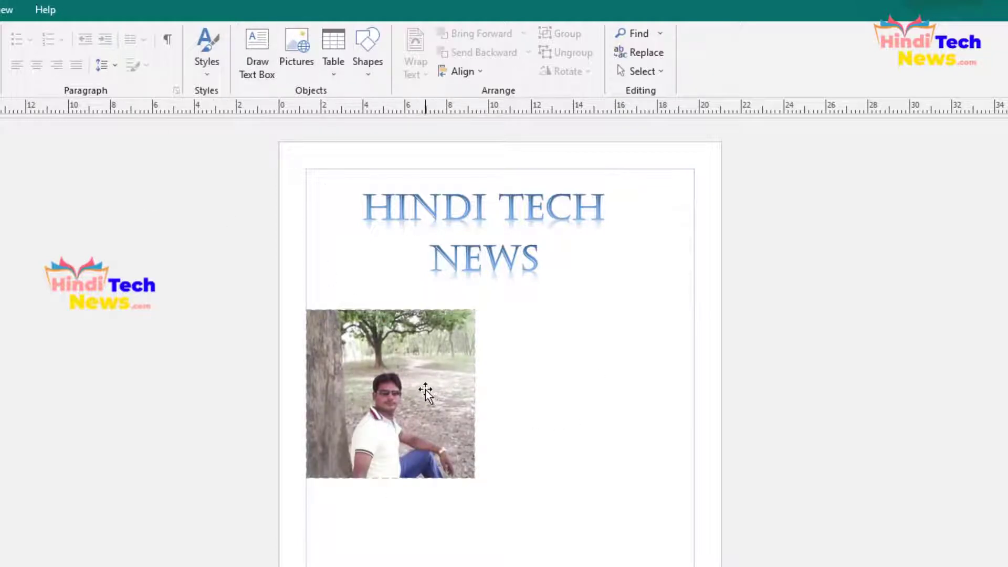
Delete the photo and the heading text box from the page
click(398, 390)
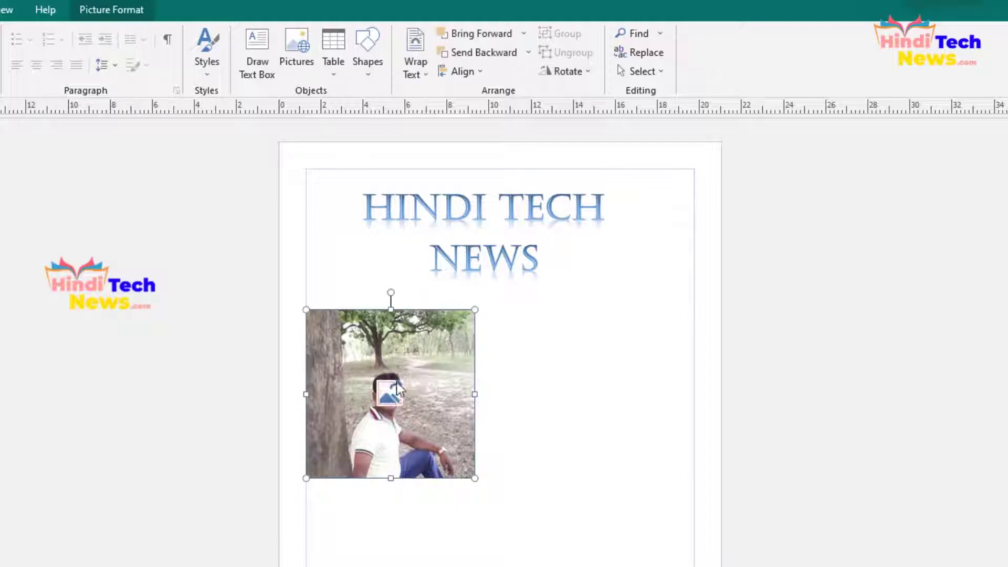
right_click(428, 374)
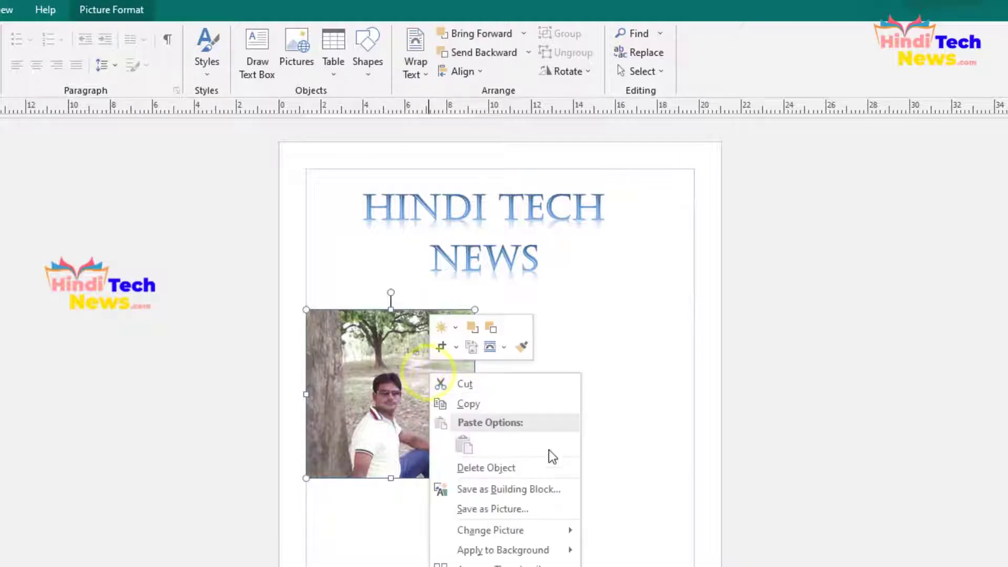
click(483, 467)
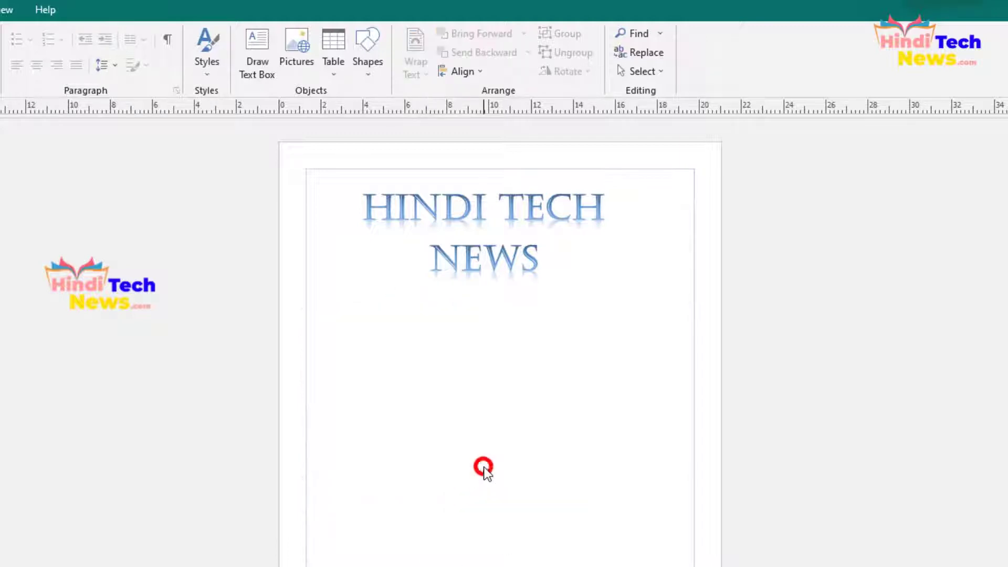
click(497, 223)
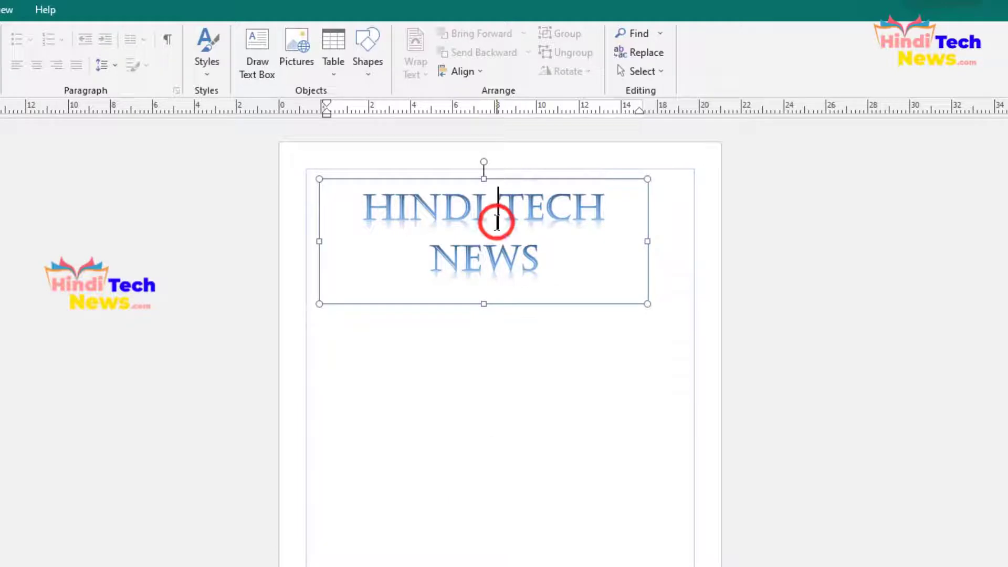
right_click(568, 248)
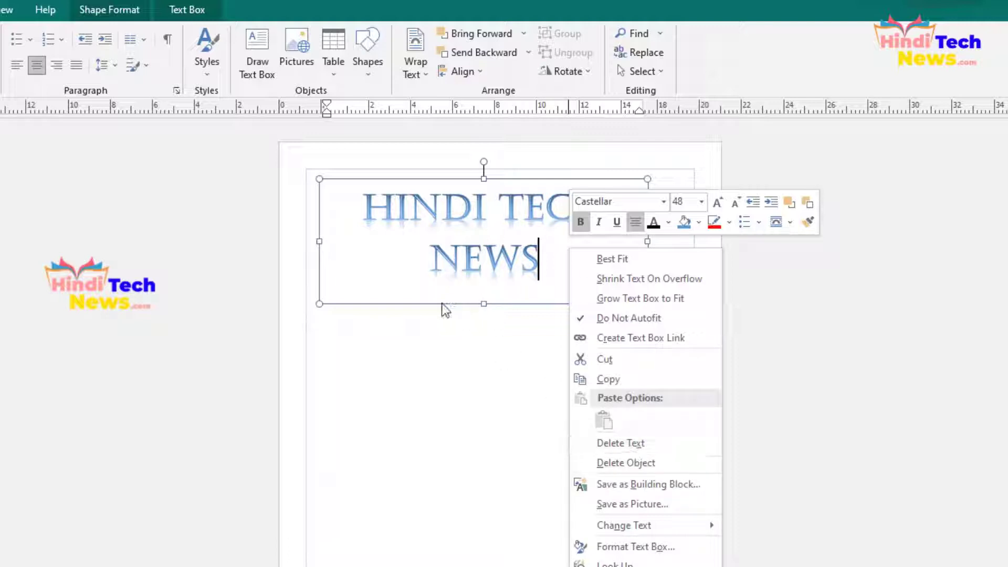
click(620, 462)
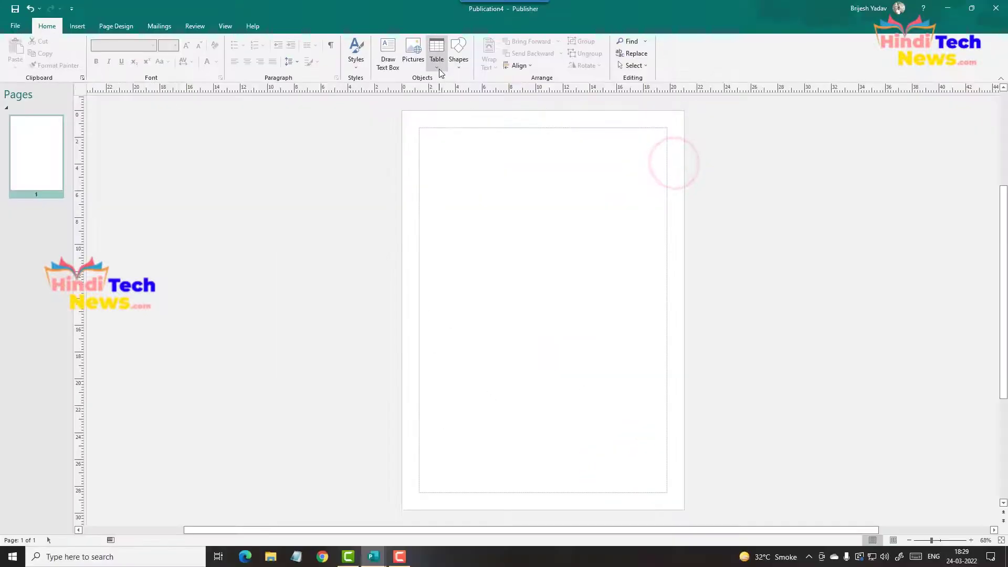
Insert a 10x6 table, shrink it to about 12 cm wide and move it within the page margins
click(333, 69)
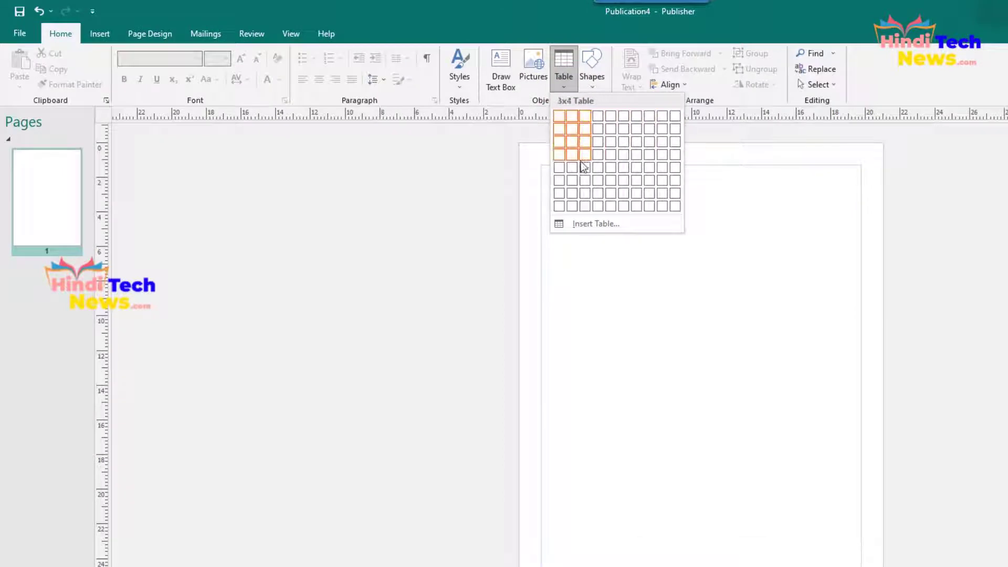
click(674, 179)
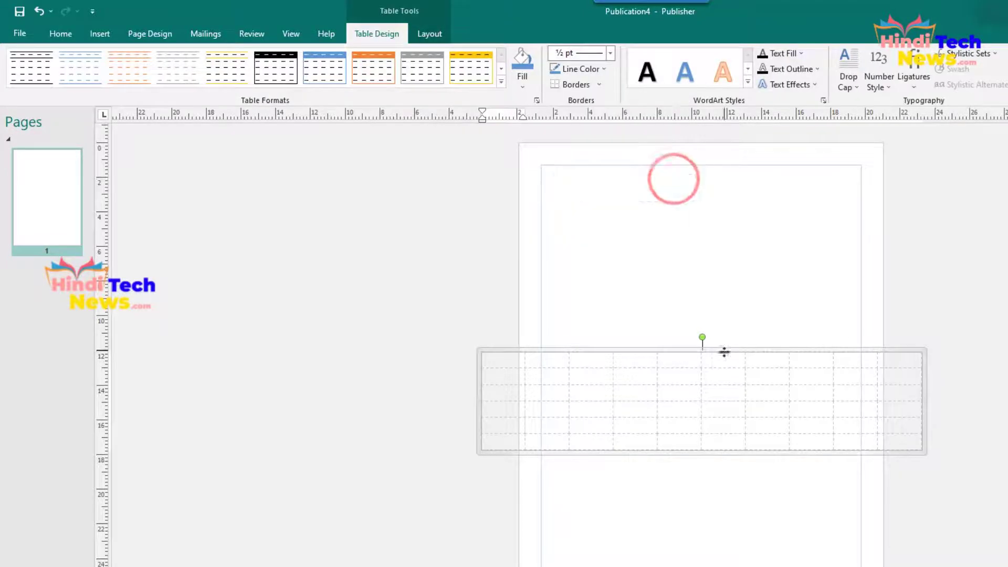
drag(924, 454, 693, 434)
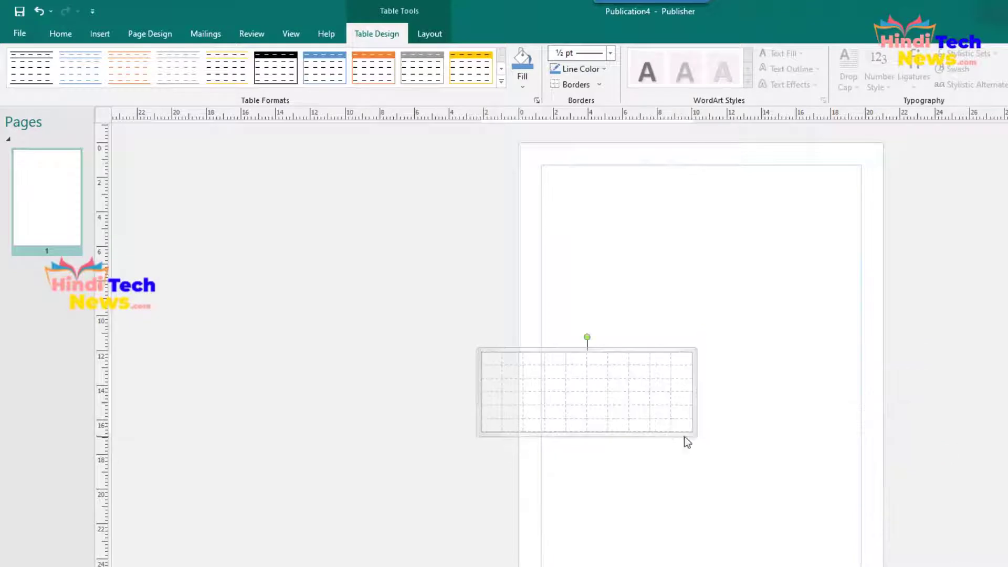
drag(600, 350, 694, 266)
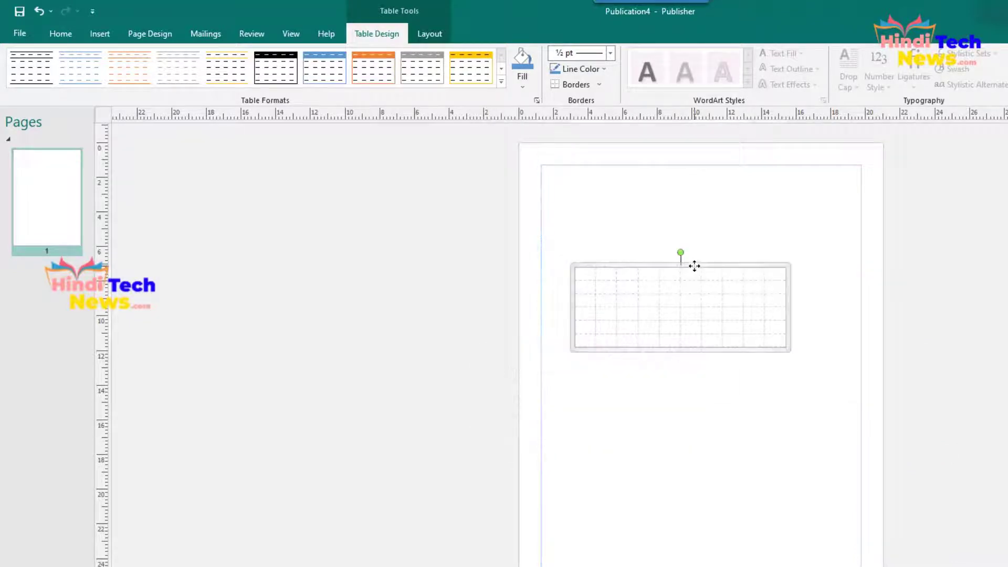
Enter short sample text in the table's first cell and in two cells near its middle
click(589, 277)
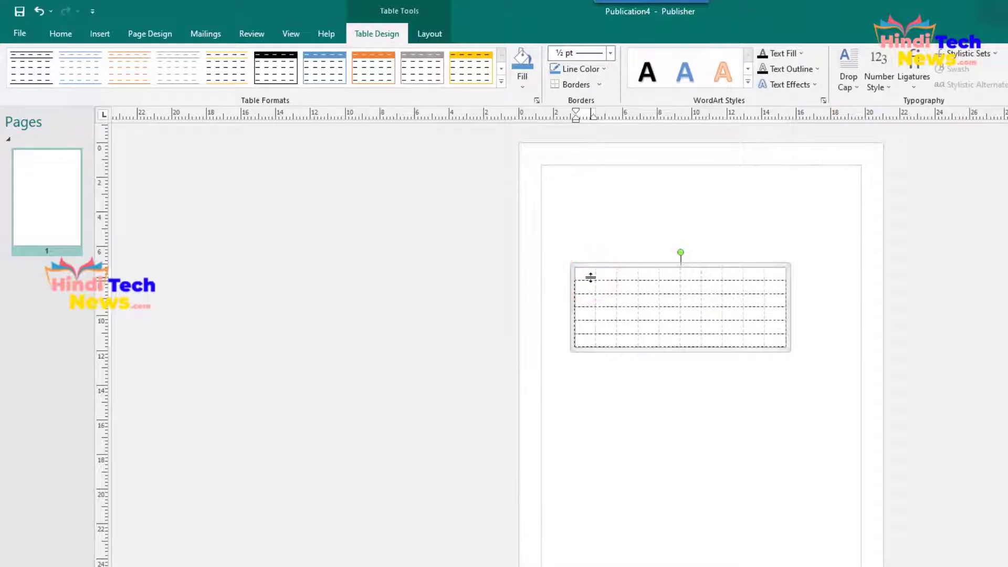
click(732, 323)
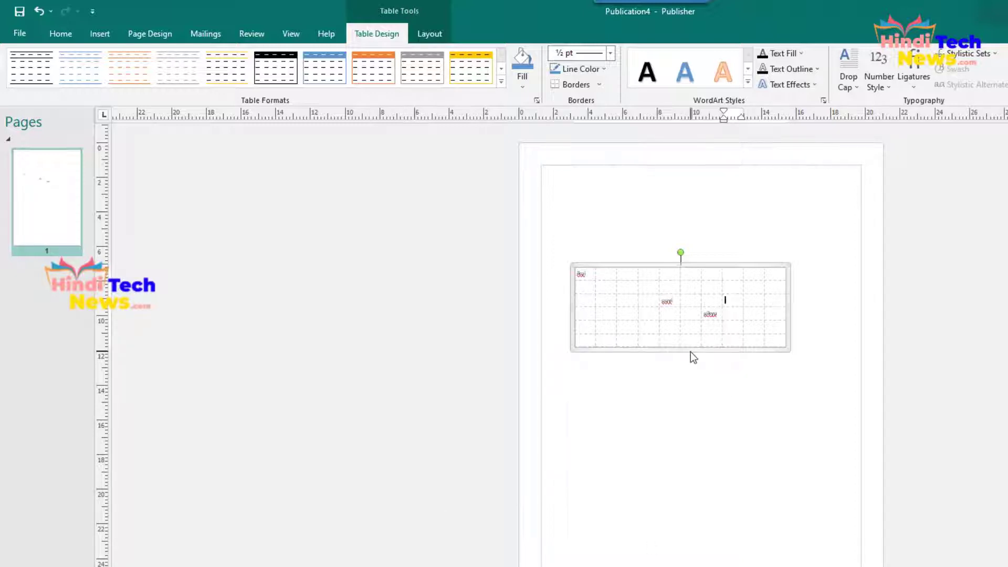
Try yellow, grey and blue table formats, and apply the orange one with a black header row and darker first column
click(501, 82)
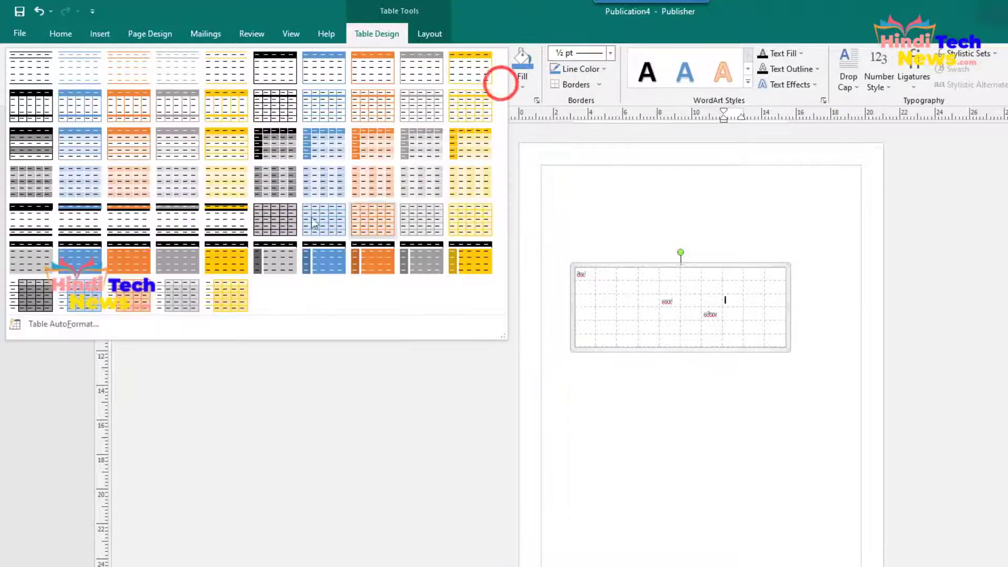
click(220, 262)
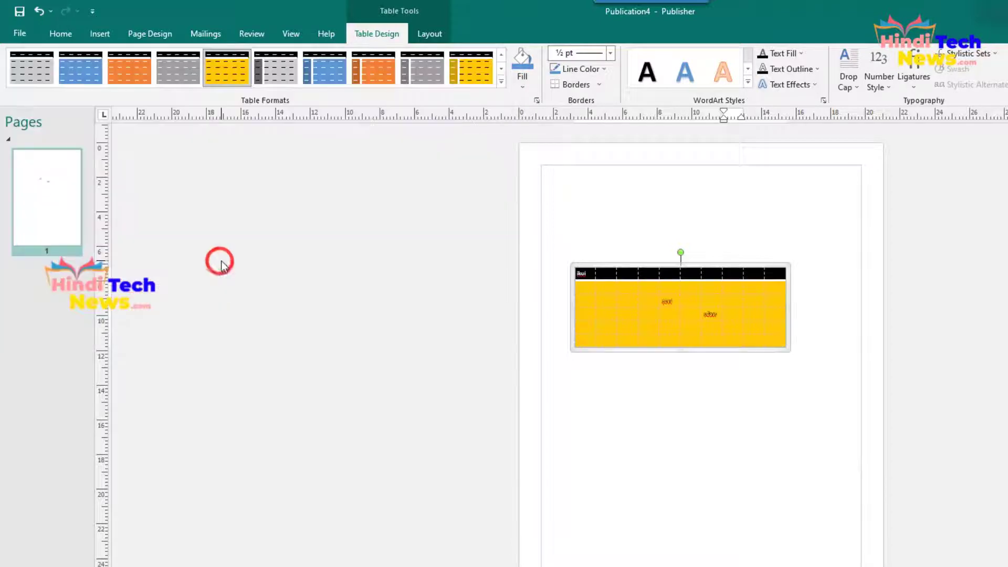
click(431, 77)
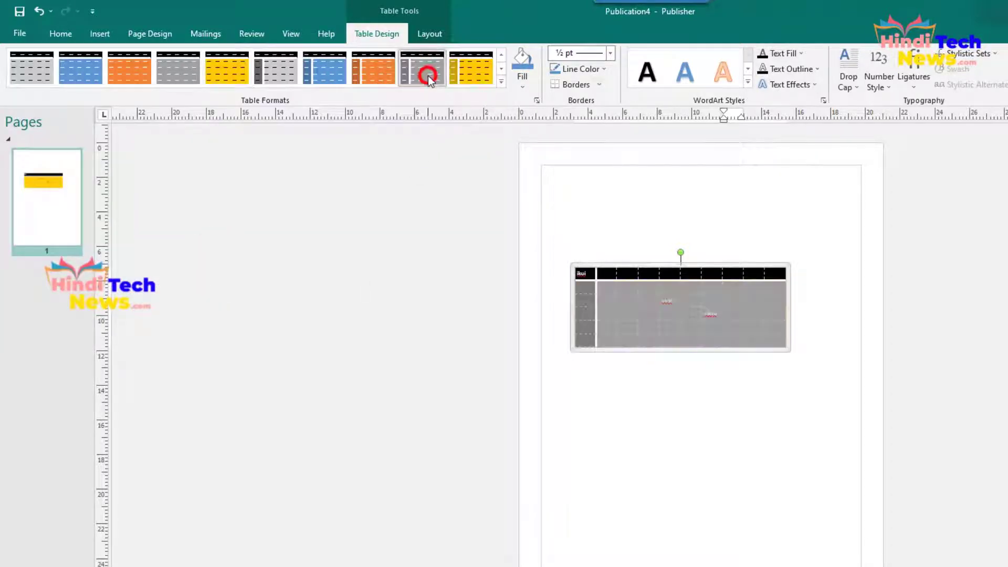
click(320, 74)
click(371, 76)
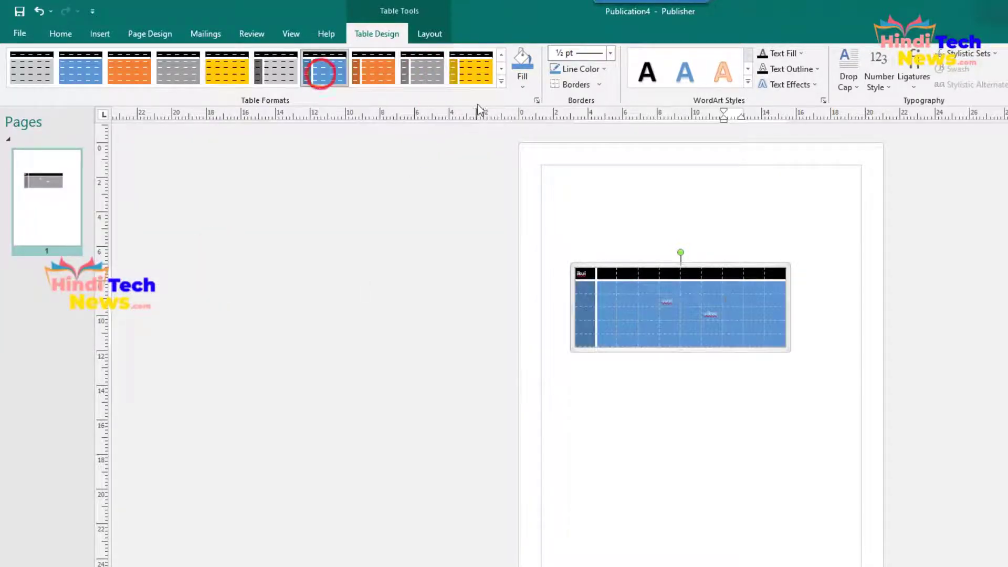
Review the table's fill, line colour and border choices, and set the border line weight to 2¼ pt
click(521, 83)
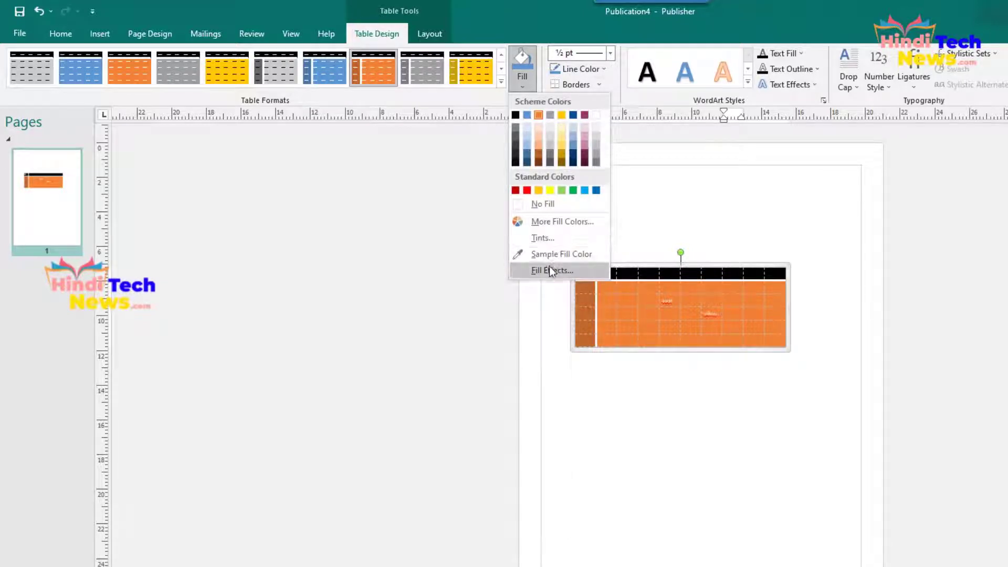
click(523, 76)
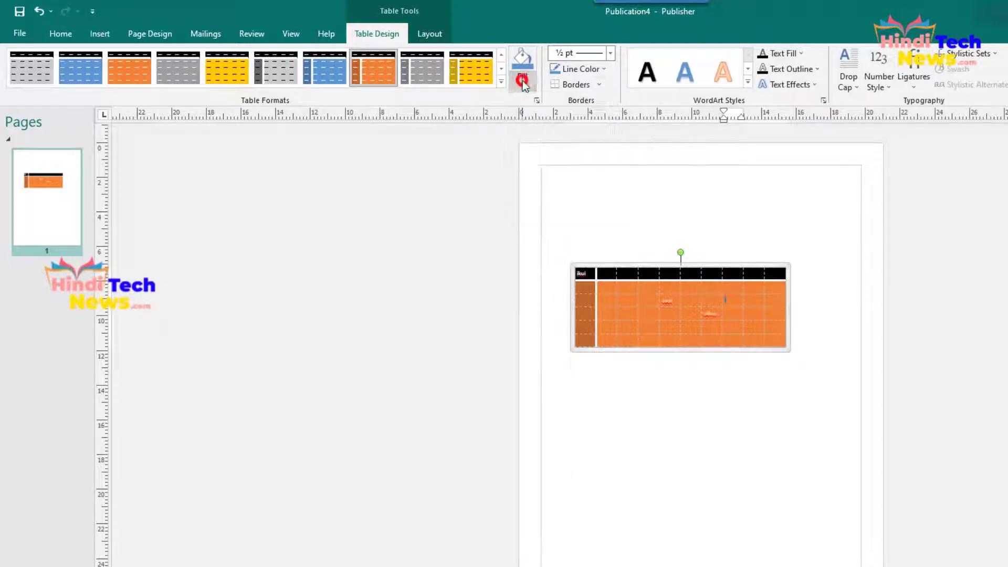
click(604, 70)
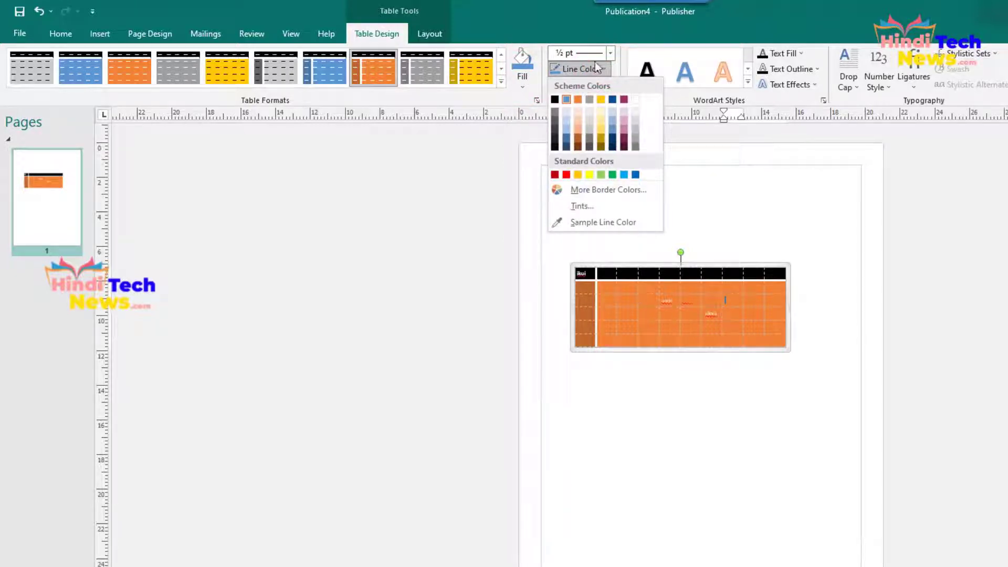
click(609, 53)
click(610, 53)
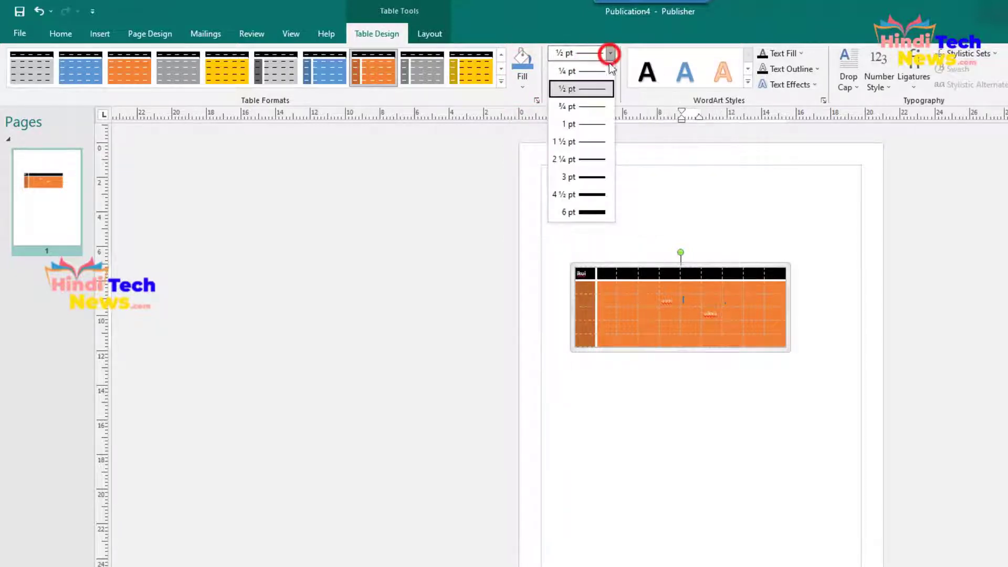
click(588, 159)
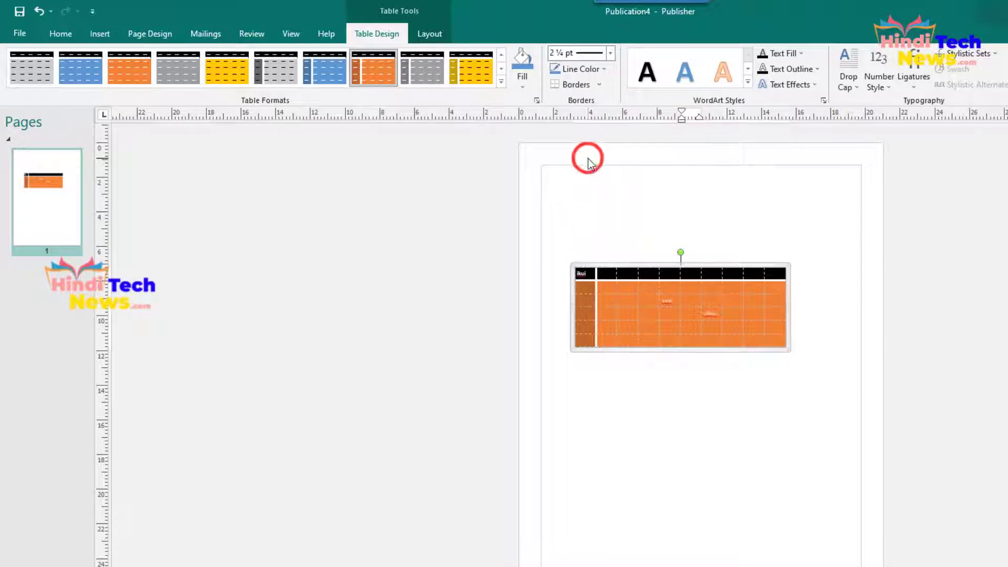
click(600, 87)
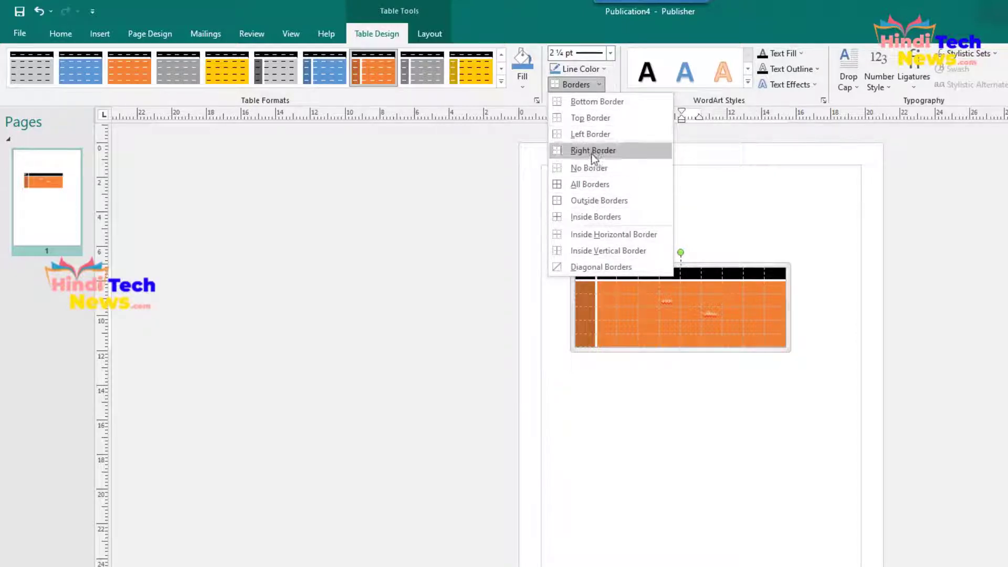
click(610, 53)
Examine the WordArt styles, text outline colours and text effects, including bevels, available for the table text
click(744, 82)
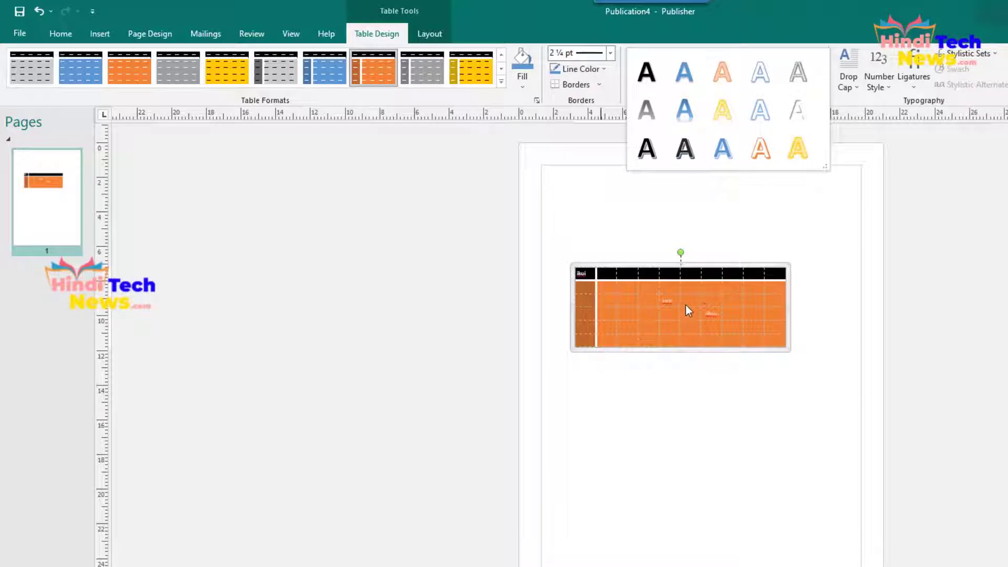
click(746, 207)
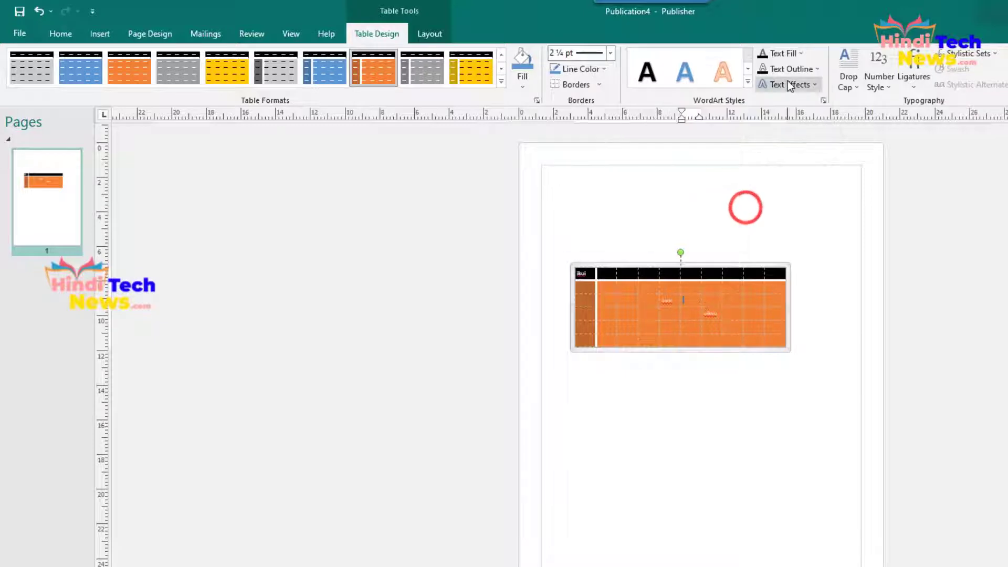
click(796, 50)
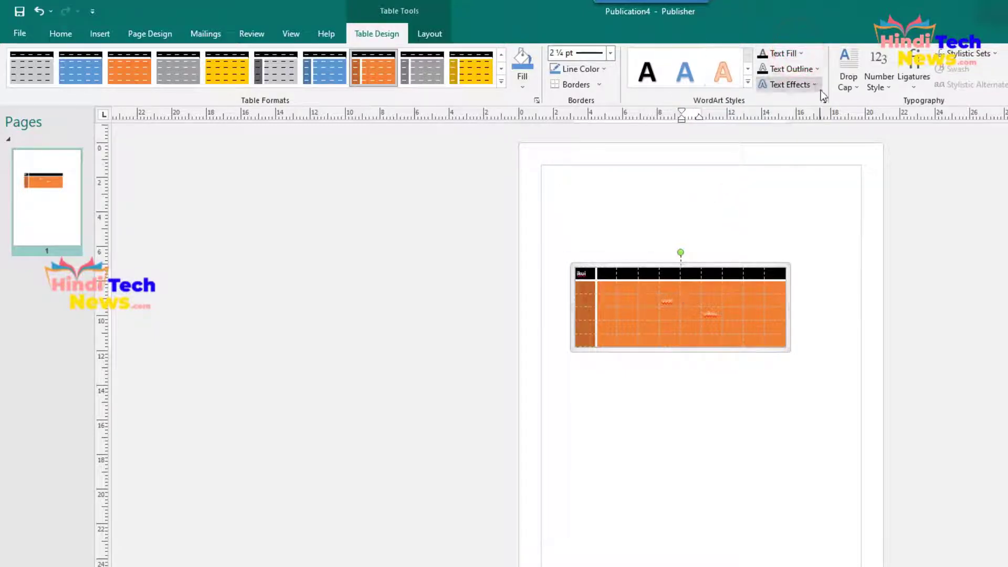
click(817, 70)
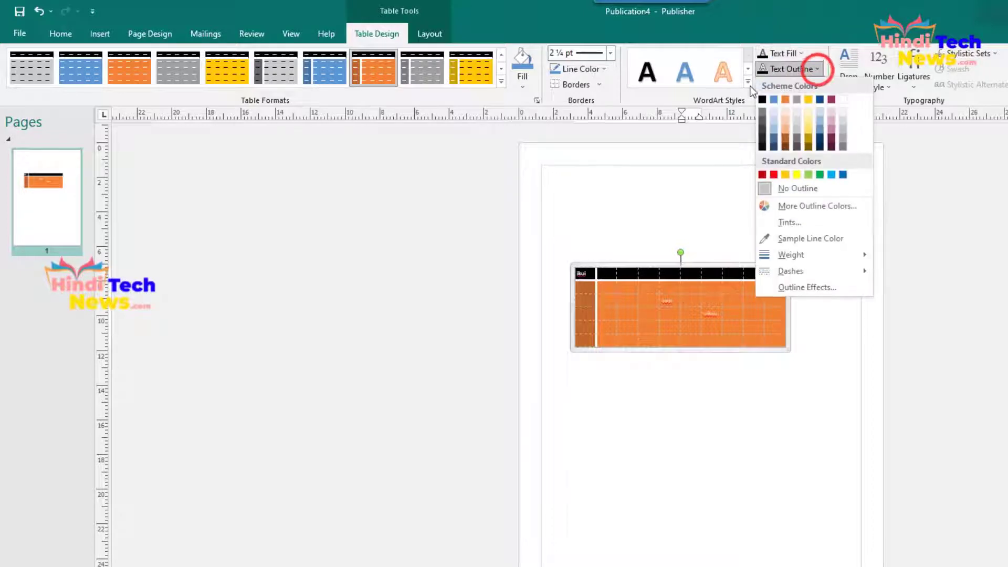
click(810, 69)
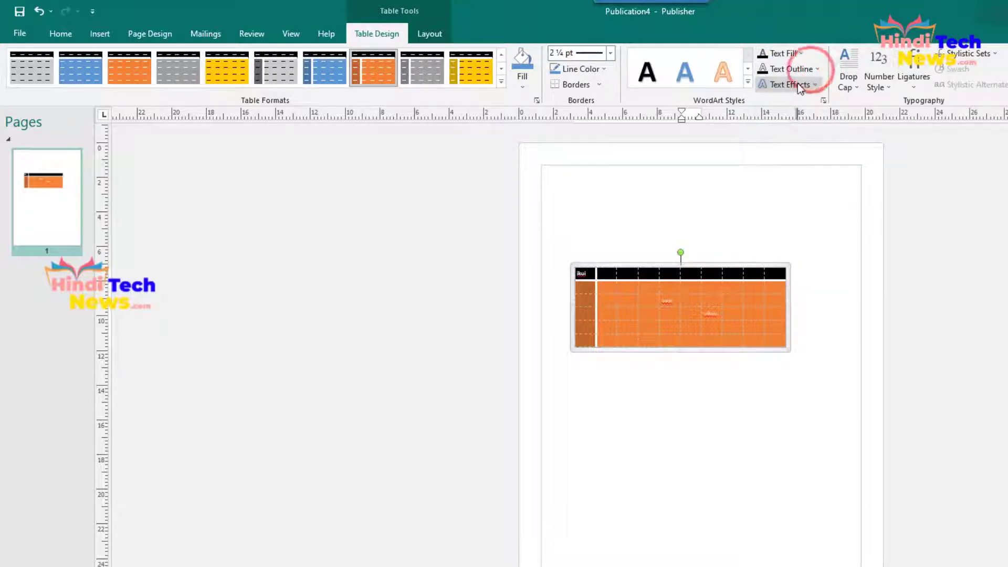
click(797, 84)
mouse_move(811, 182)
mouse_move(815, 208)
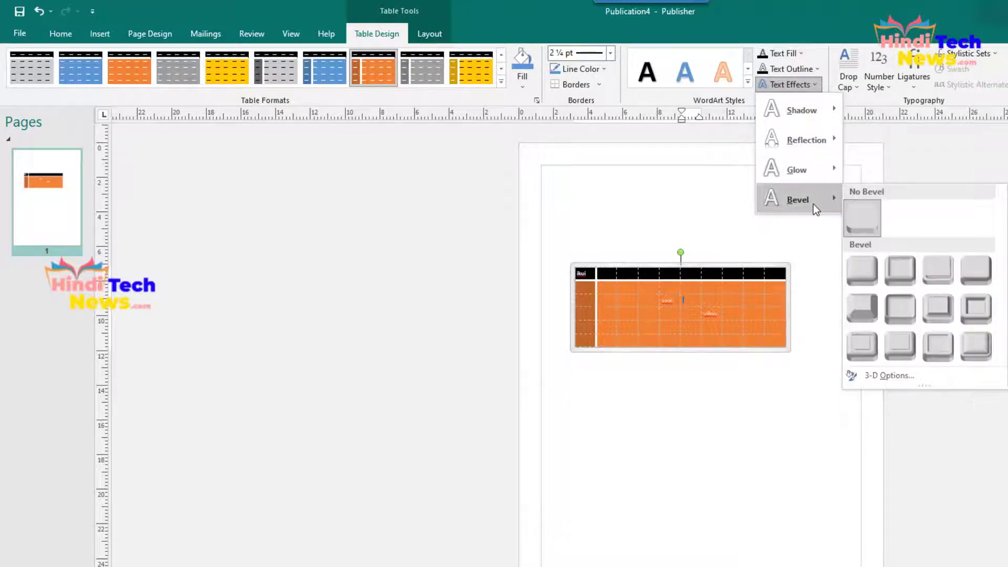
click(690, 180)
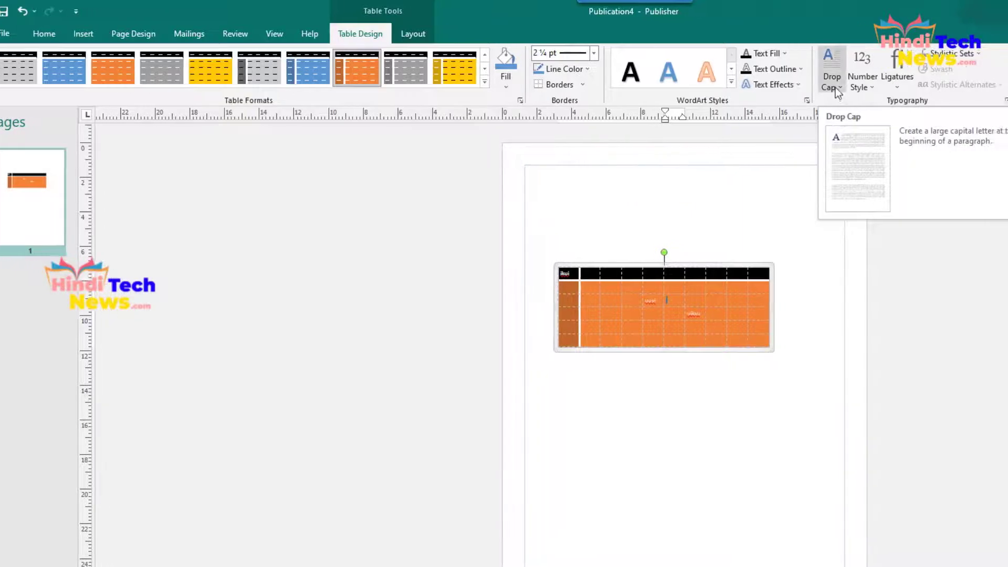
Examine the drop cap designs and number style options for the table text
click(848, 82)
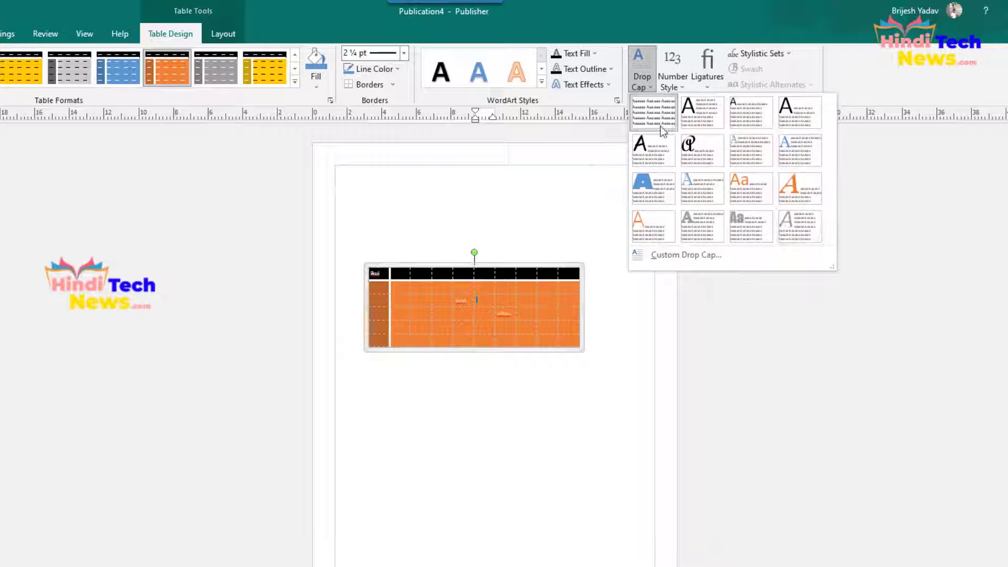
click(589, 180)
click(672, 79)
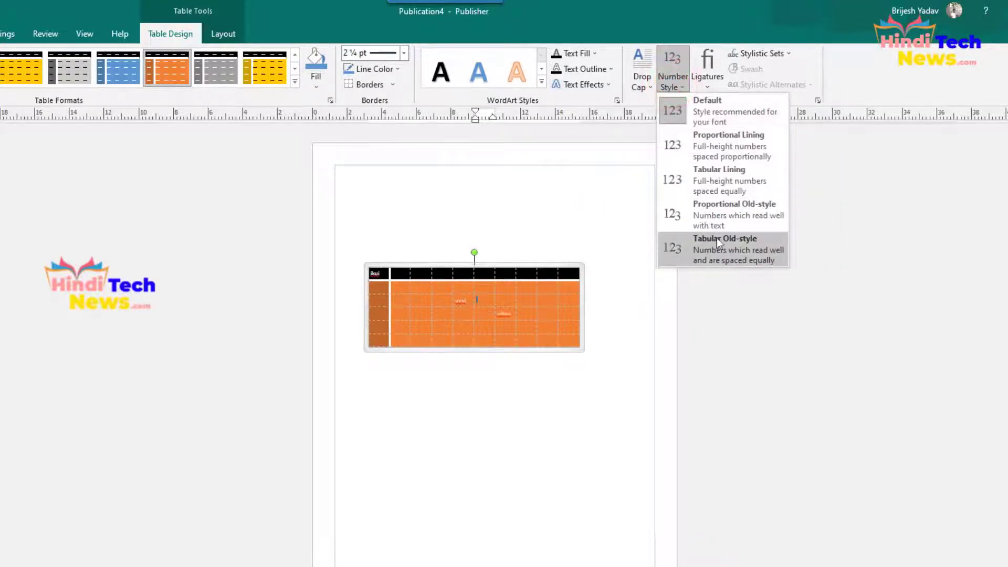
click(669, 69)
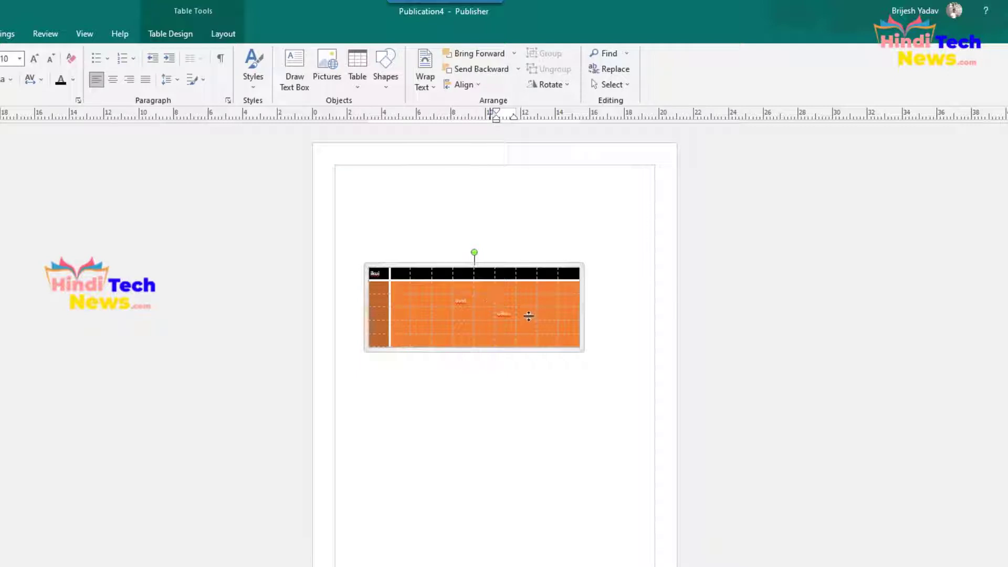
Examine the insert, delete, select and format options available for a cell of the orange table
right_click(525, 299)
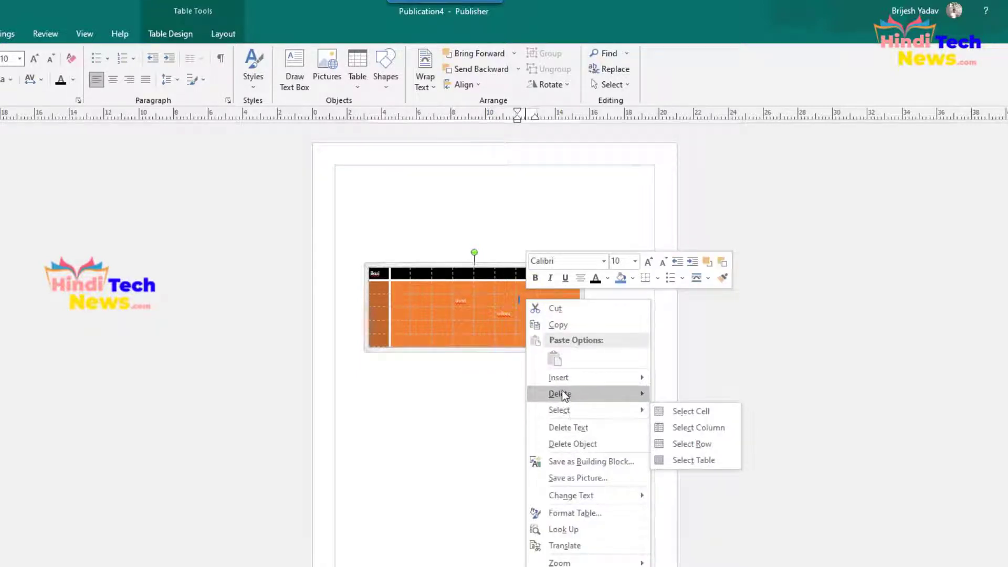
mouse_move(566, 392)
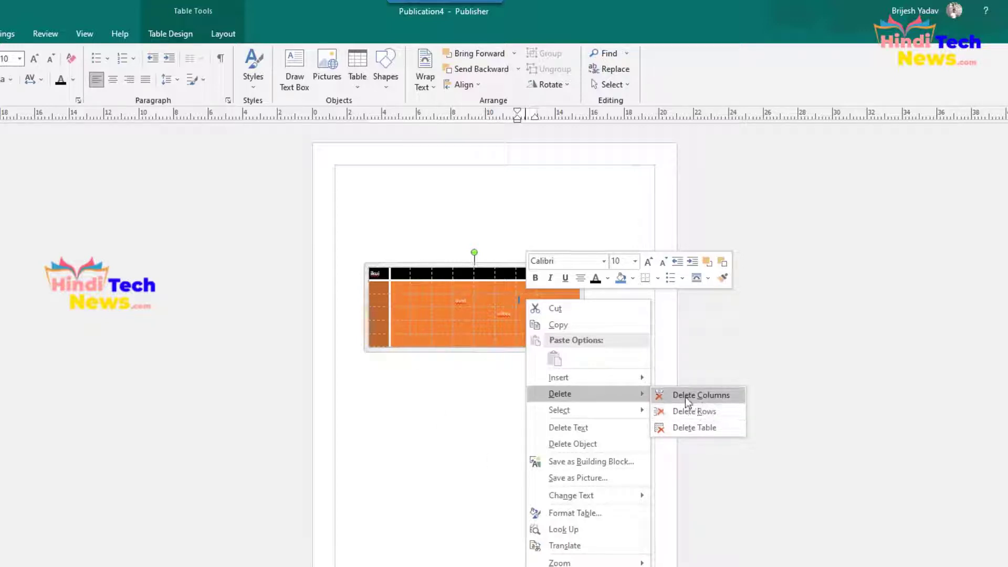
mouse_move(620, 408)
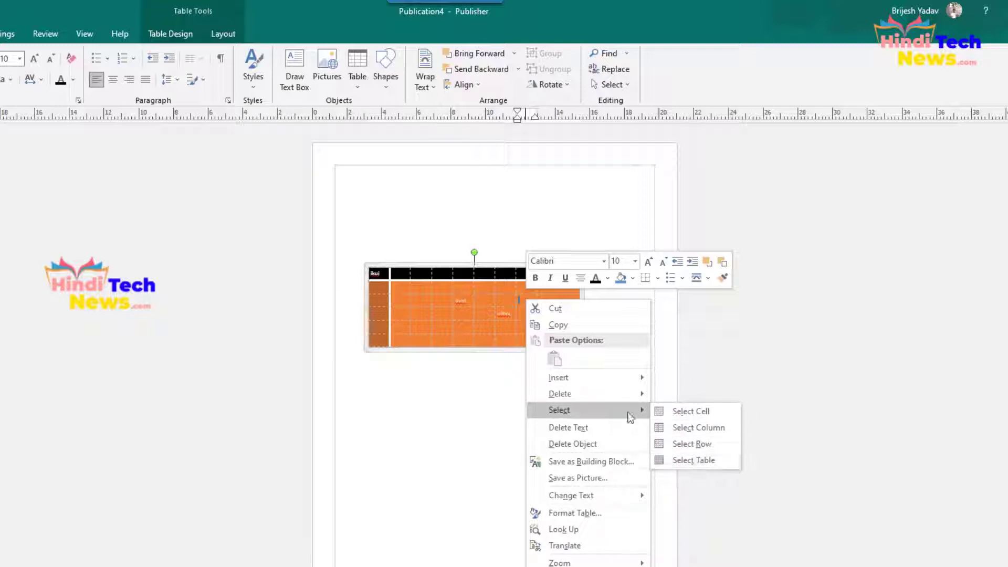
mouse_move(621, 379)
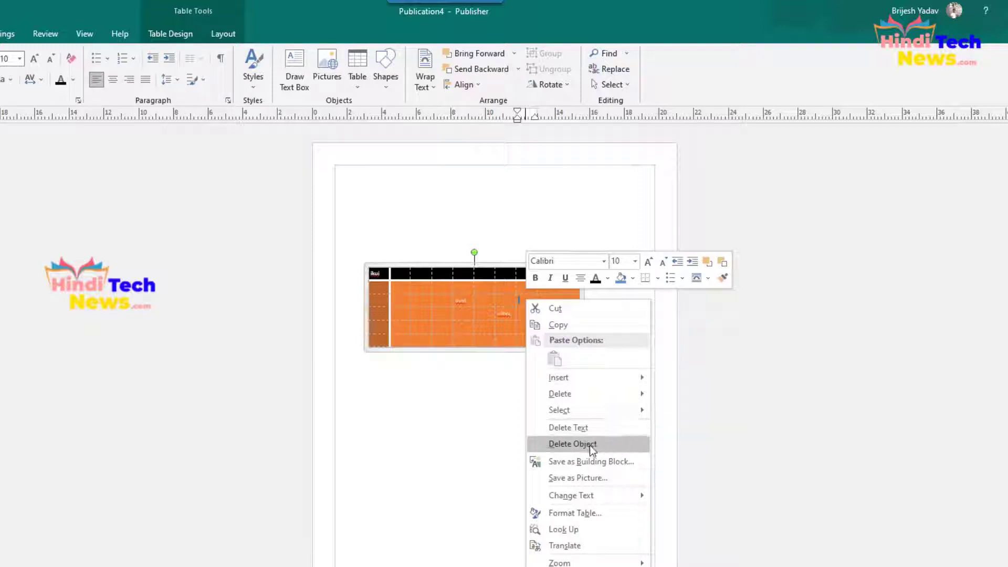
mouse_move(609, 503)
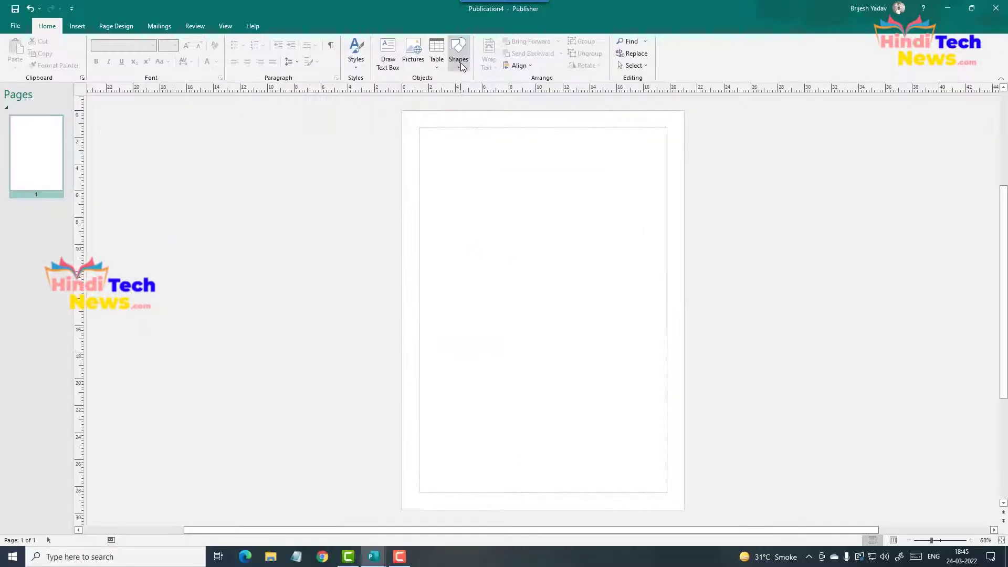
Draw a striped right block arrow about 8.79 cm wide and 3.87 cm high on the upper half of the page
click(459, 60)
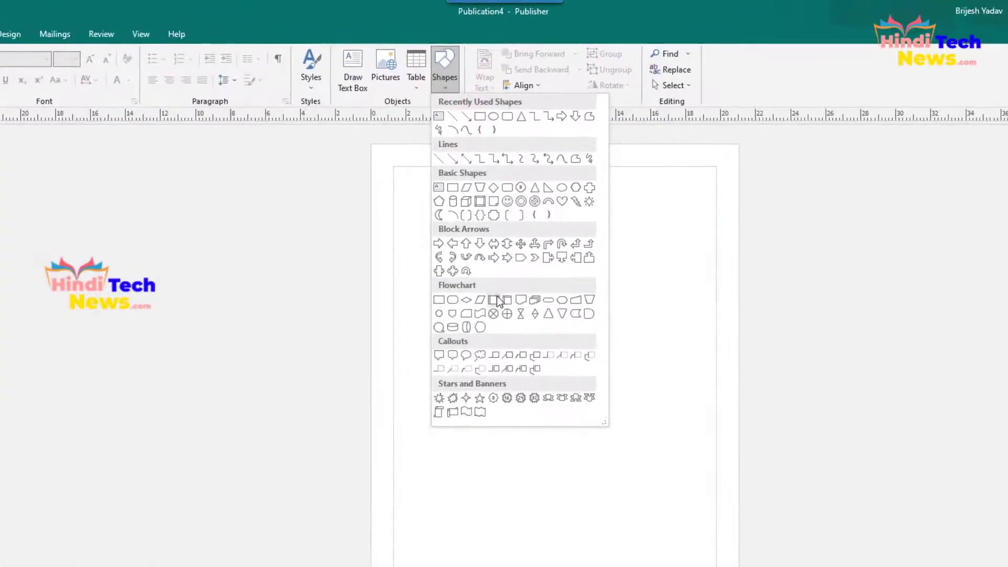
click(495, 258)
mouse_move(483, 279)
mouse_down()
mouse_move(573, 286)
mouse_move(619, 320)
mouse_up()
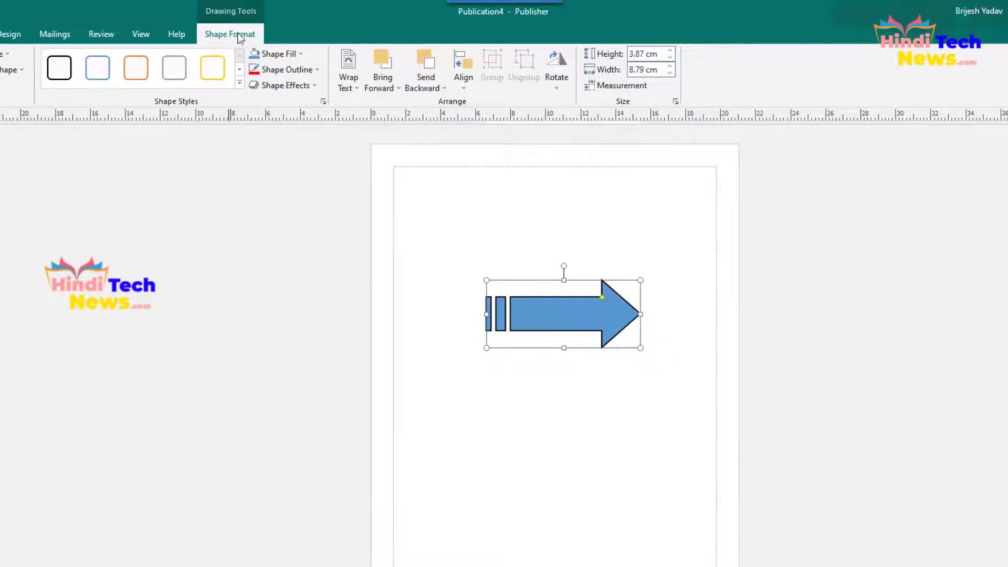
Try the yellow outline style on the arrow, and settle on the orange gradient fill style
click(214, 80)
click(237, 81)
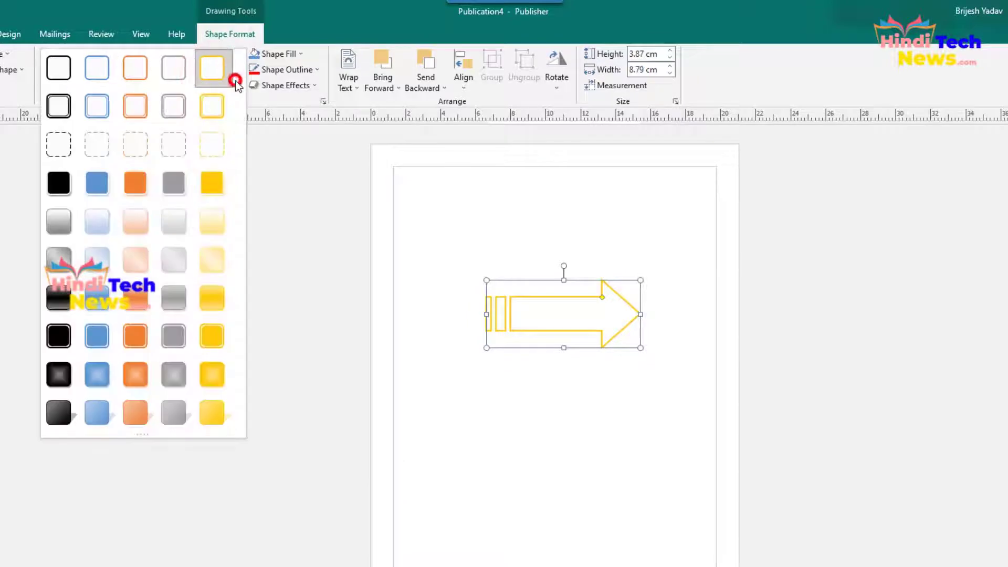
click(141, 314)
Review the arrow's fill and outline choices, and apply a 3-D rotation effect to it
click(301, 54)
click(301, 55)
click(315, 70)
click(313, 73)
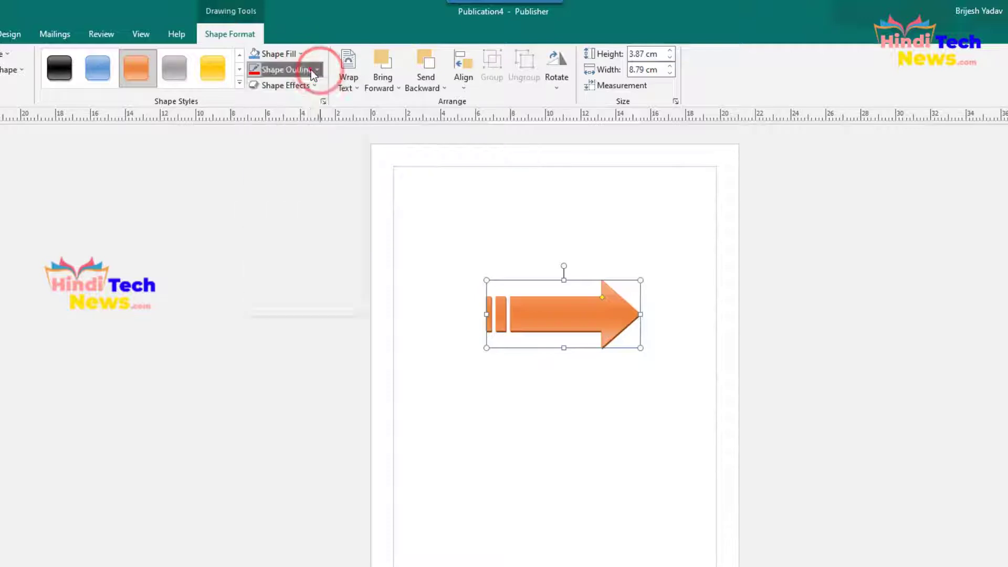
click(303, 84)
mouse_move(297, 261)
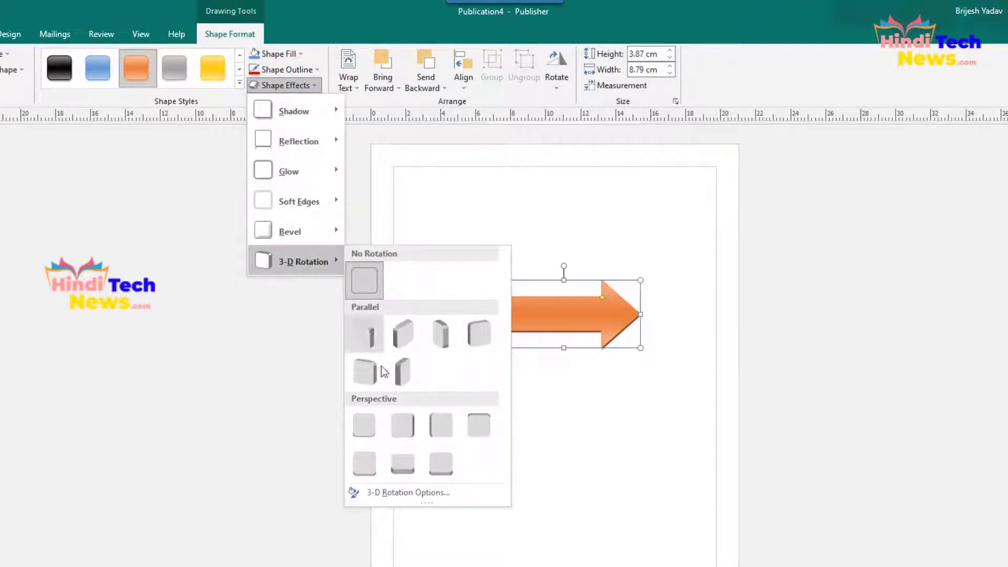
click(353, 333)
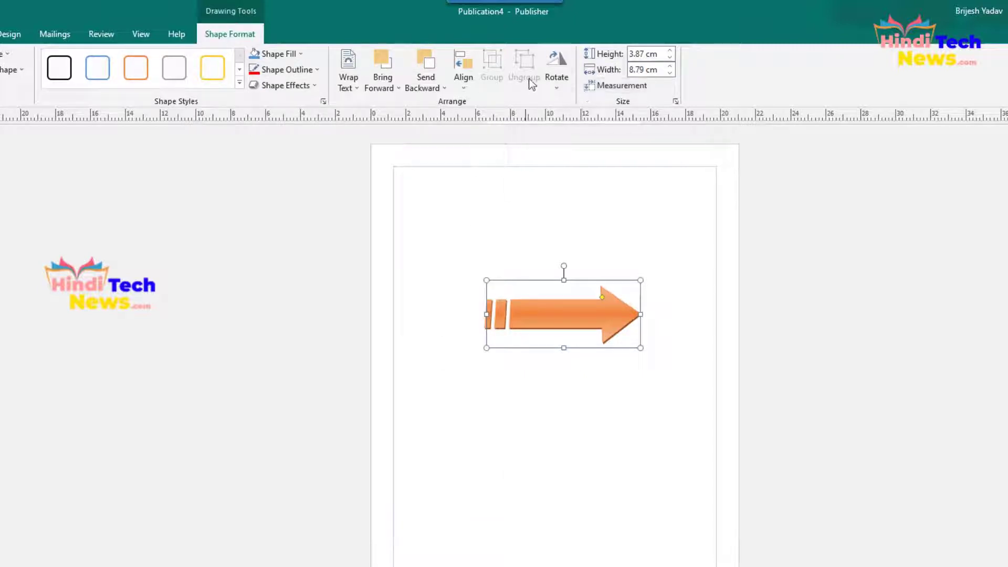
Rotate the arrow right by 90° and flip it vertically so that it points up
click(555, 73)
click(589, 103)
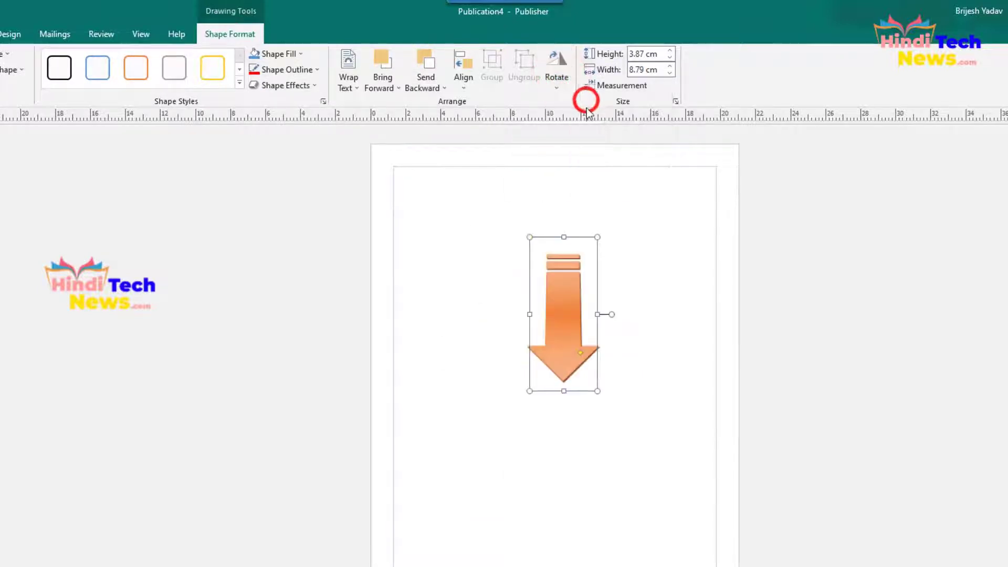
click(557, 73)
click(586, 135)
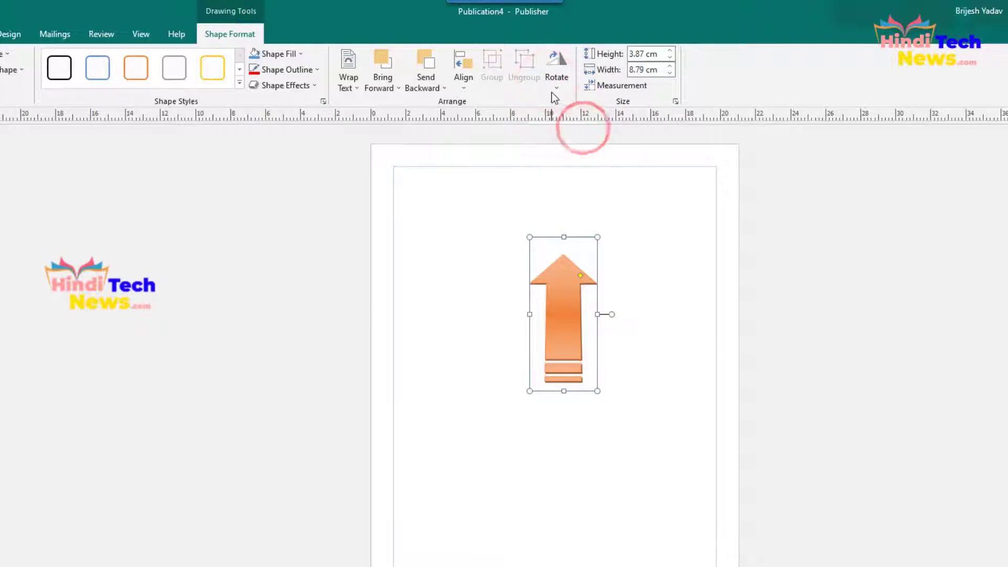
click(632, 340)
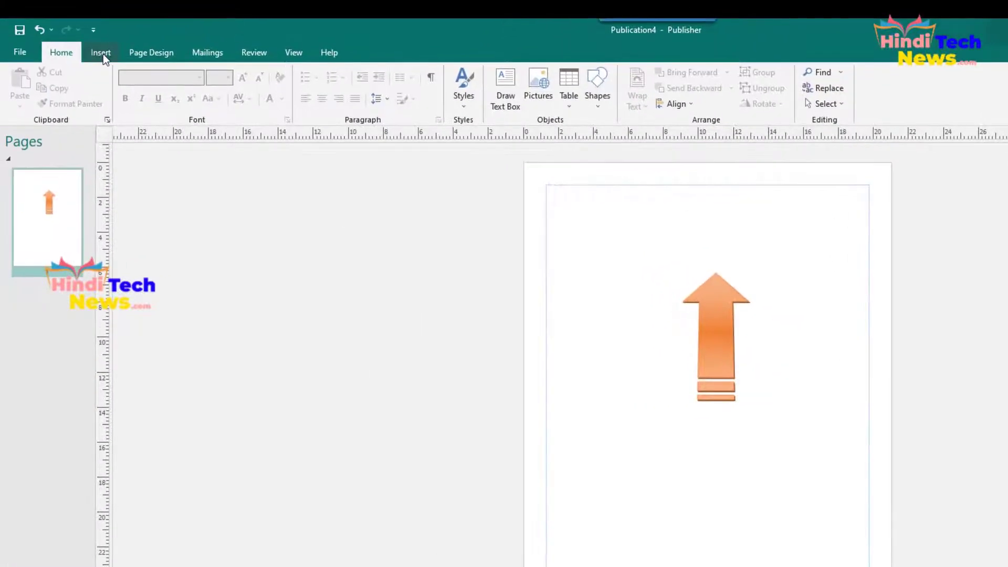
Open the page parts library for the blank Publication1 and display the full collection of headings
click(101, 53)
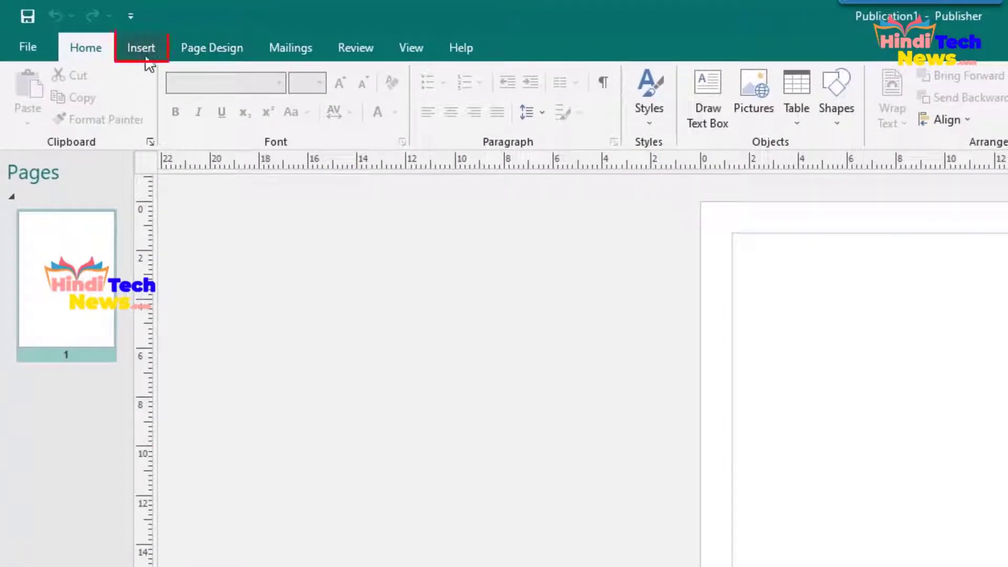
click(143, 47)
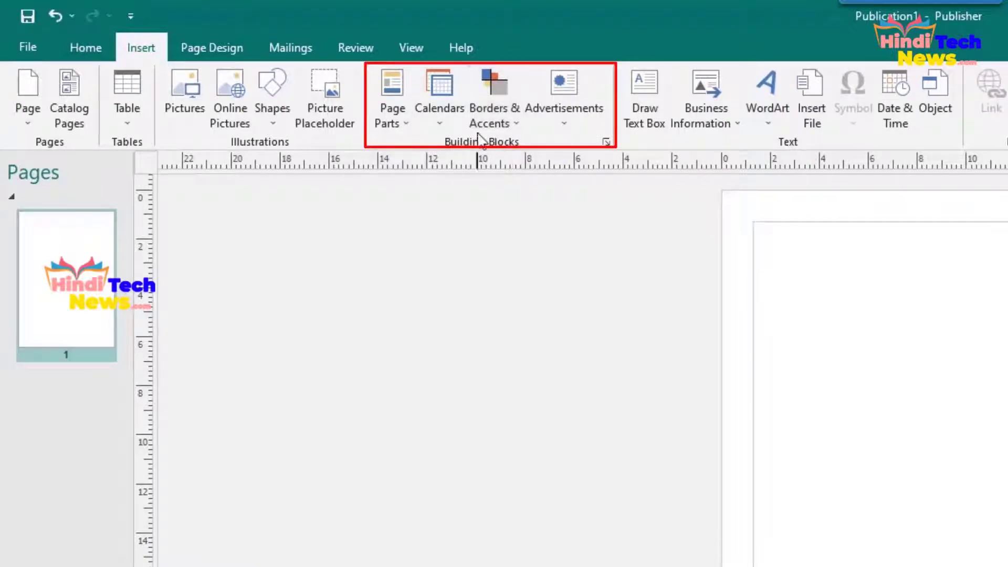
click(397, 120)
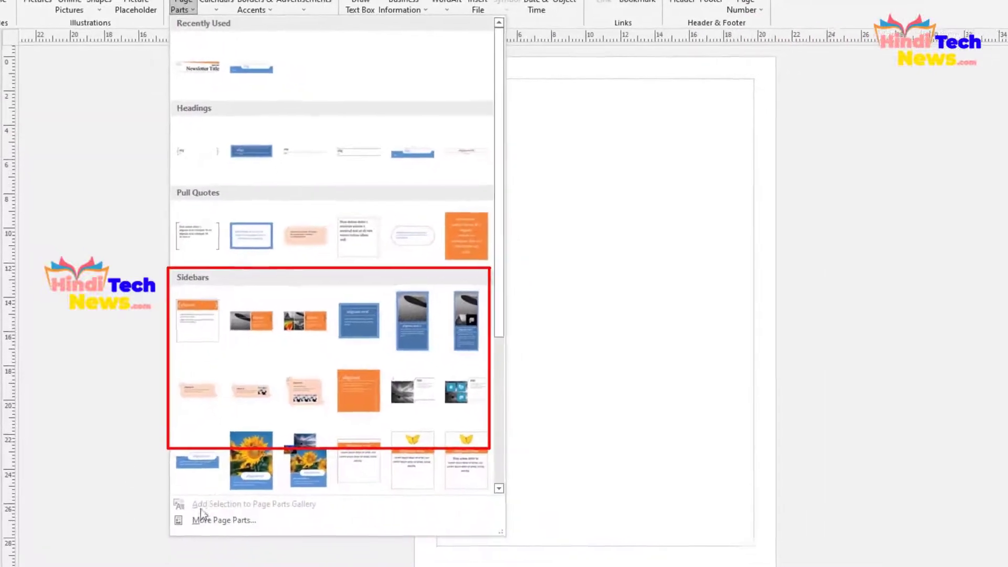
click(219, 516)
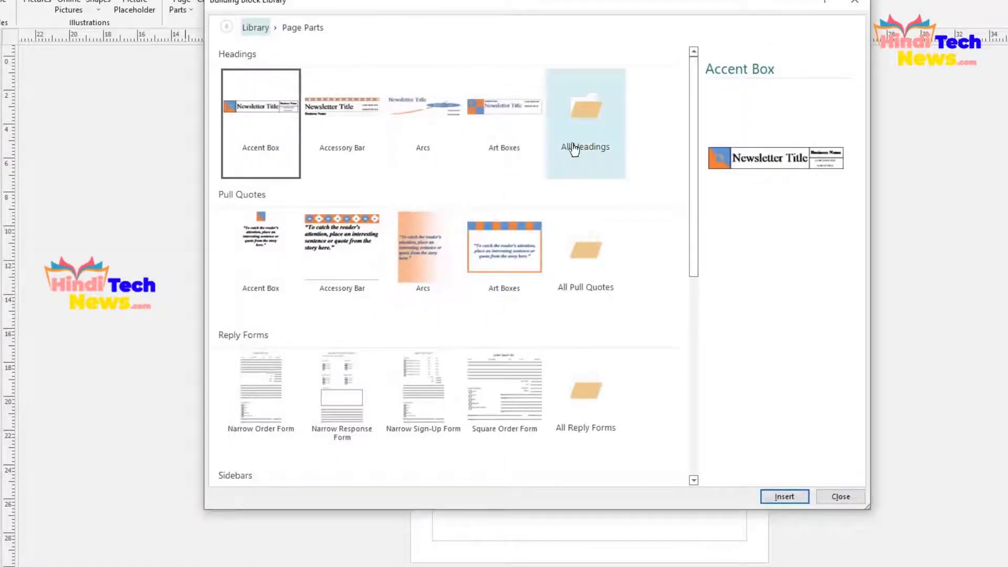
click(585, 134)
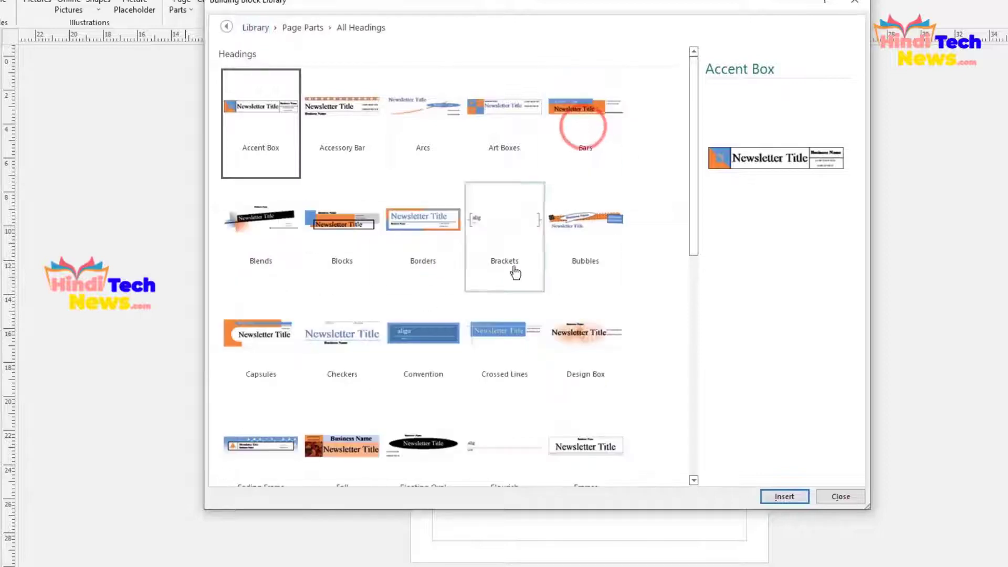
Look through the heading designs, insert the Straight Edge heading and move it to the page's top margin
scroll(418, 299, down, 6)
scroll(417, 300, down, 3)
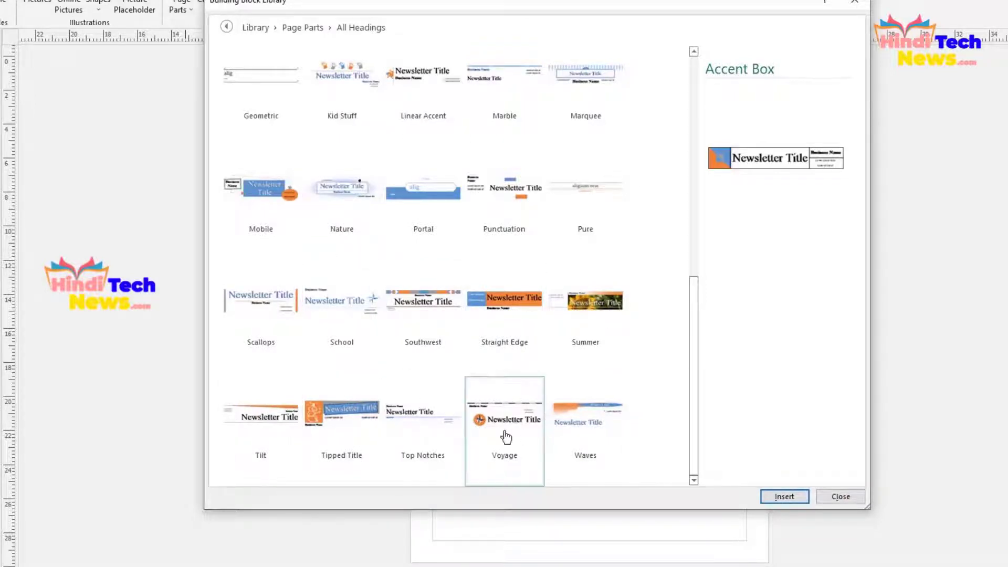
scroll(400, 348, up, 3)
scroll(400, 348, up, 2)
scroll(398, 346, down, 5)
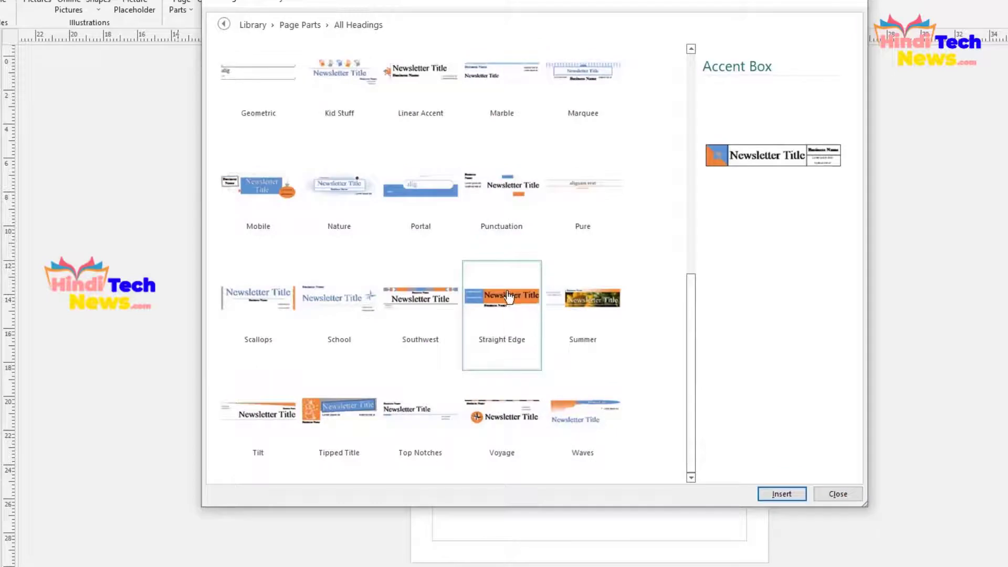
click(505, 296)
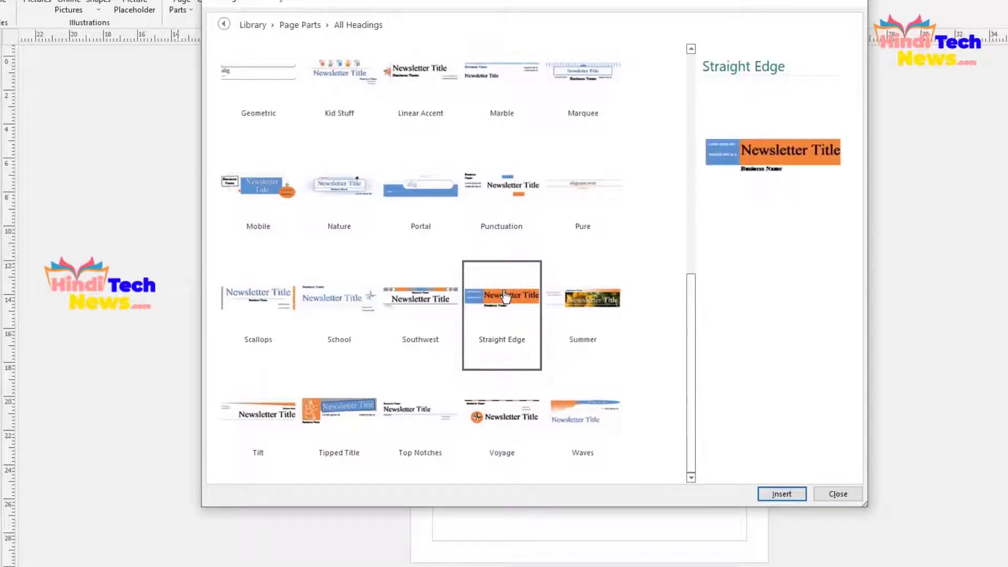
click(779, 494)
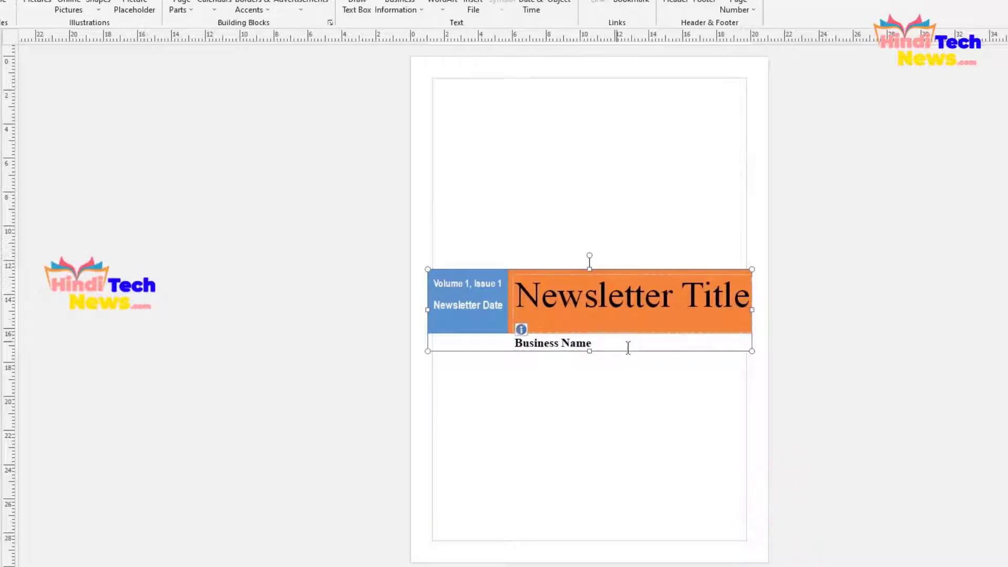
drag(600, 348, 603, 158)
click(612, 212)
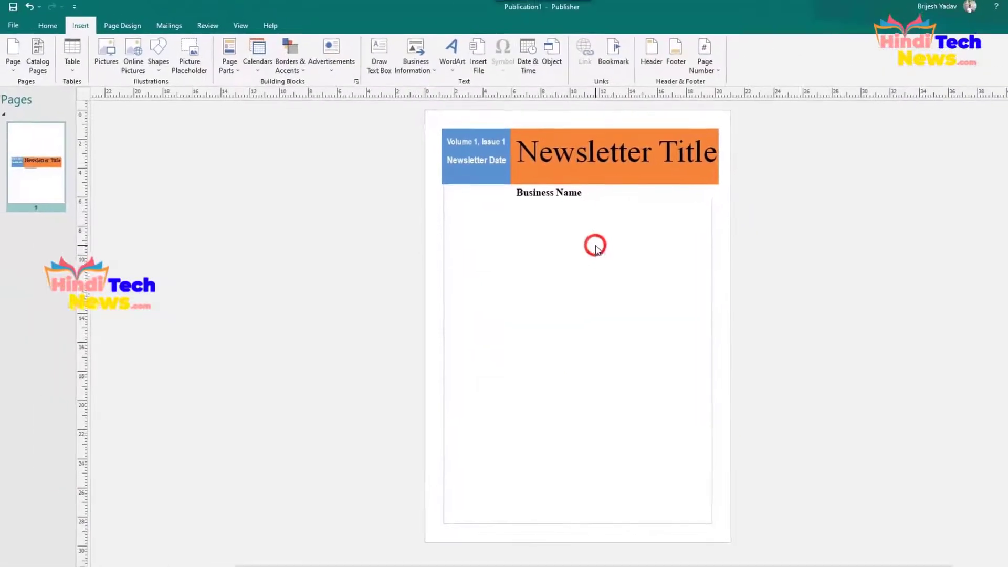
Insert the Brackets pull quote, make it wider and shorter, and place it just below the business name
click(231, 60)
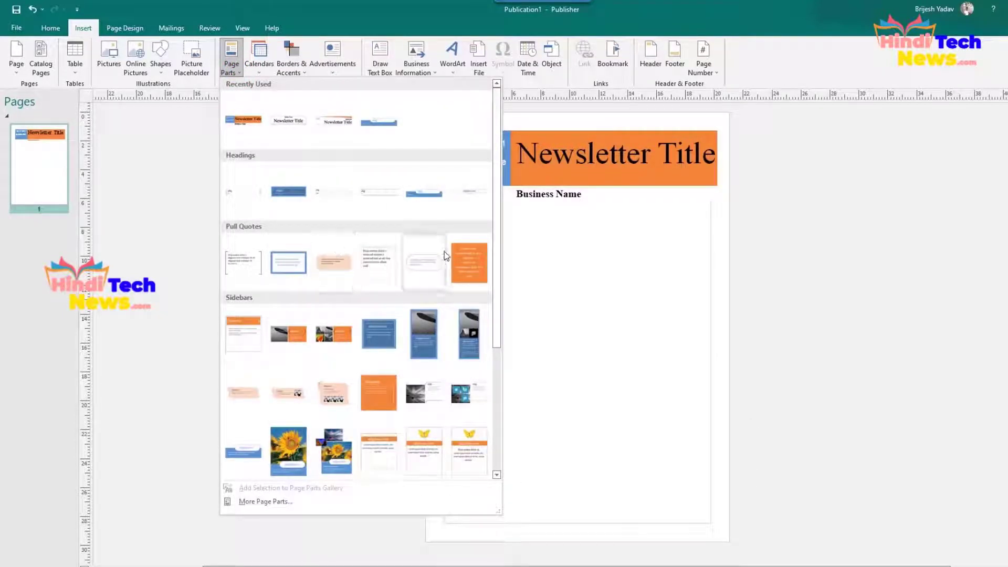
click(269, 502)
click(563, 278)
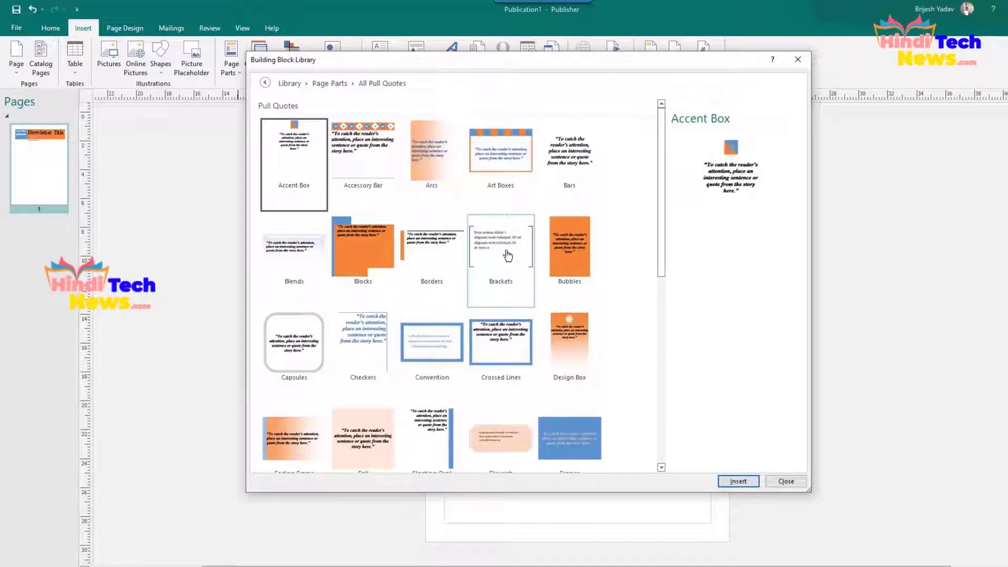
click(508, 256)
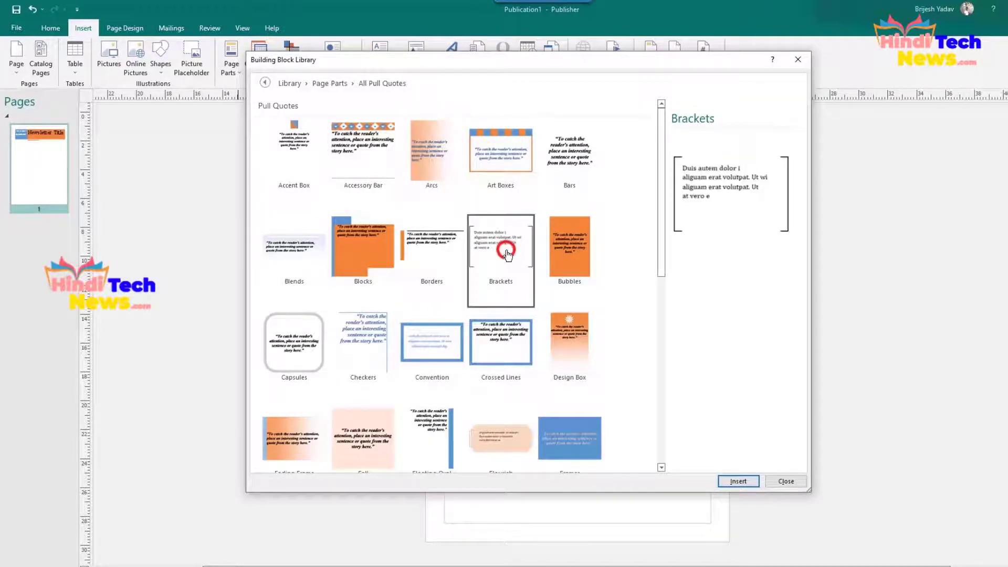
click(738, 481)
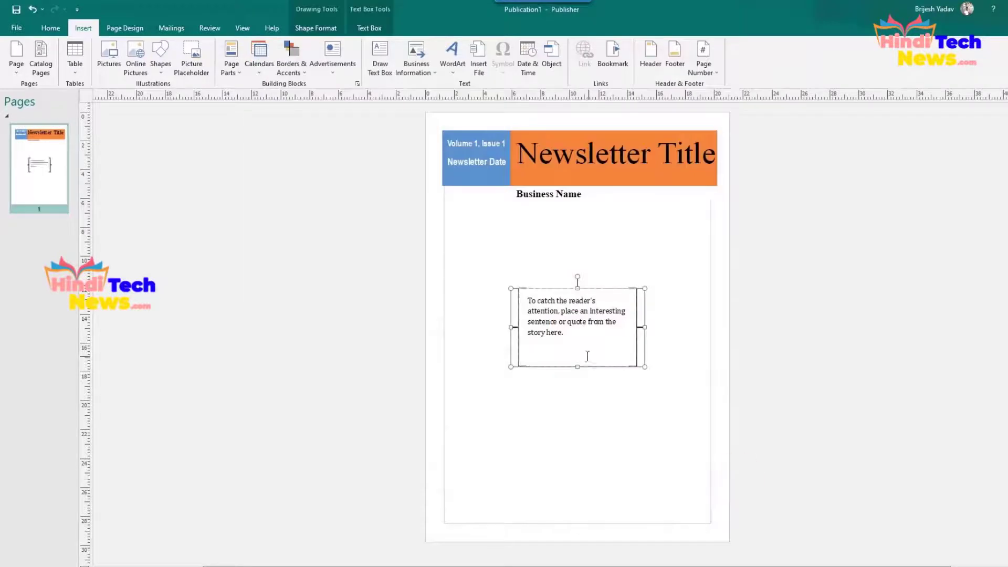
drag(588, 367, 658, 256)
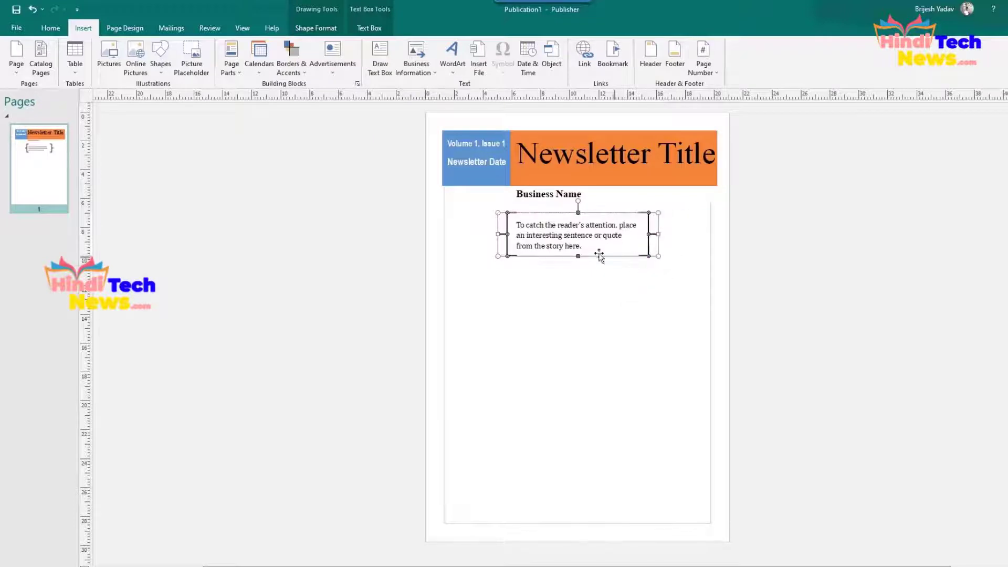
click(216, 221)
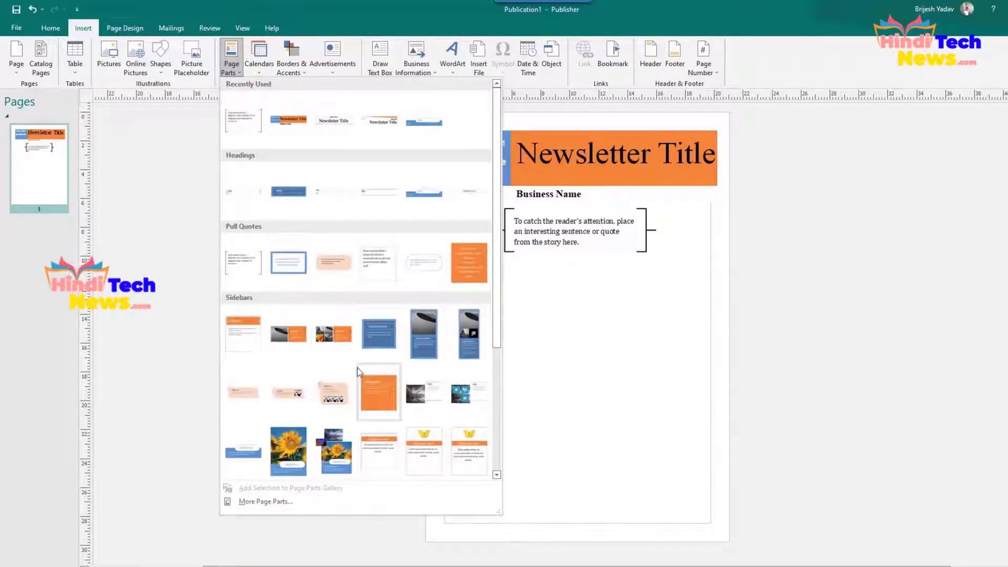
Examine the reply form designs in the page parts library
click(262, 501)
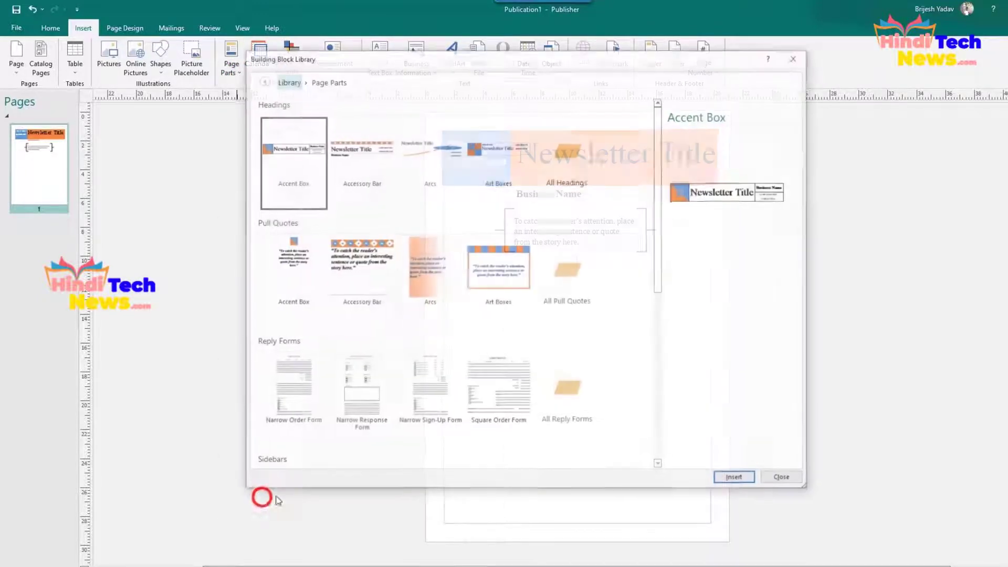
scroll(405, 295, down, 2)
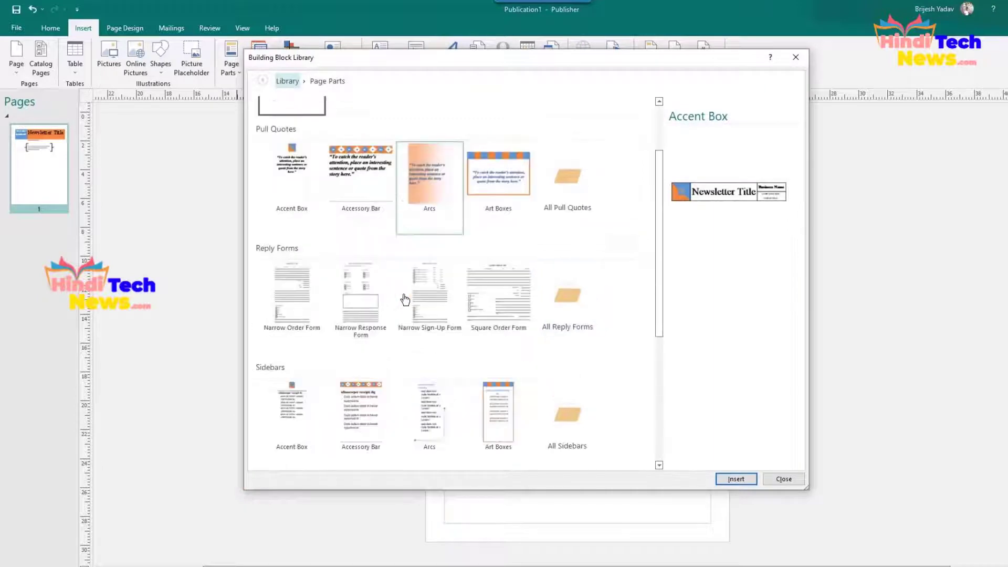
click(585, 279)
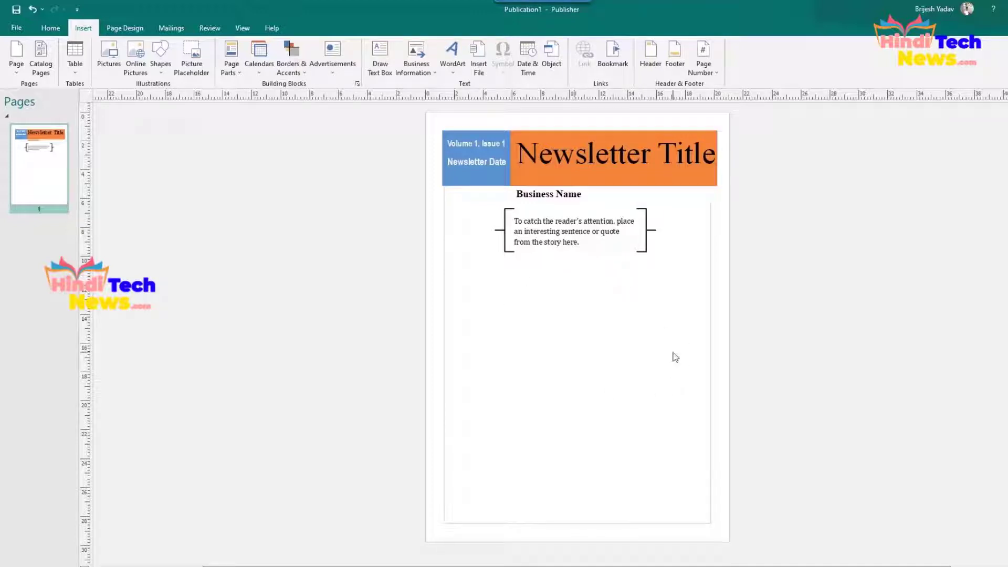
Insert the Narrow Sign-Up Form from the reply form designs in the page parts library
click(231, 59)
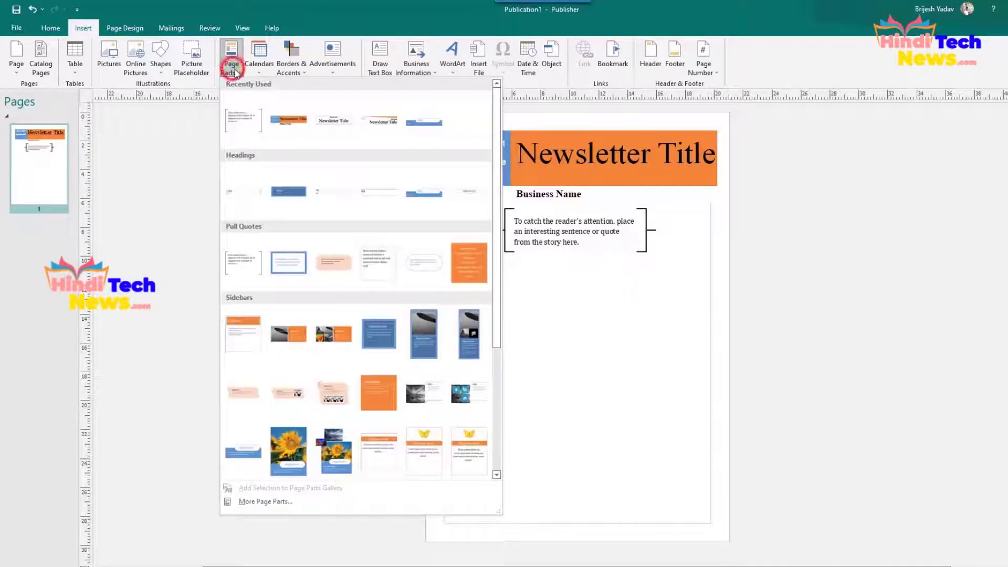
click(259, 501)
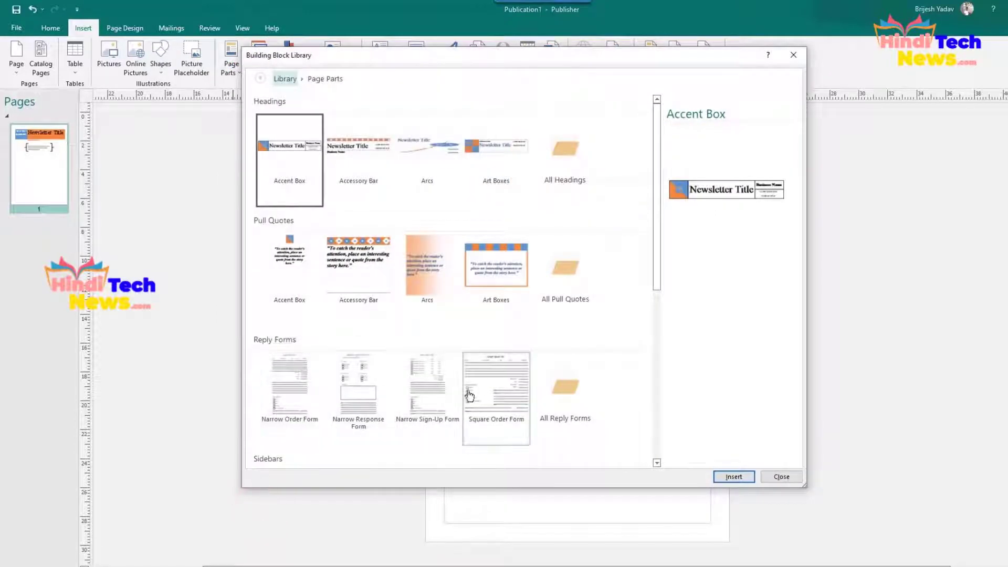
scroll(471, 391, down, 2)
click(570, 301)
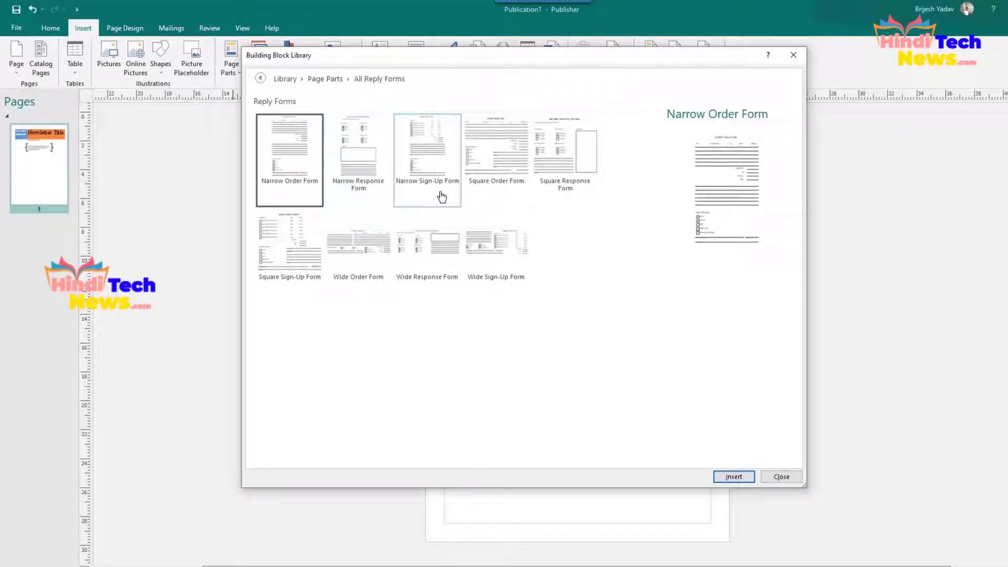
click(431, 154)
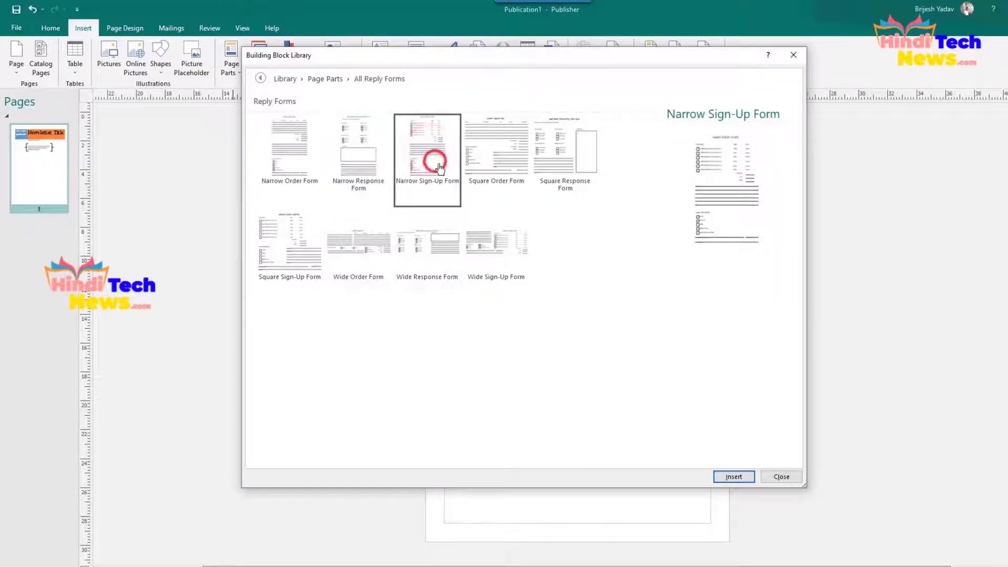
click(732, 475)
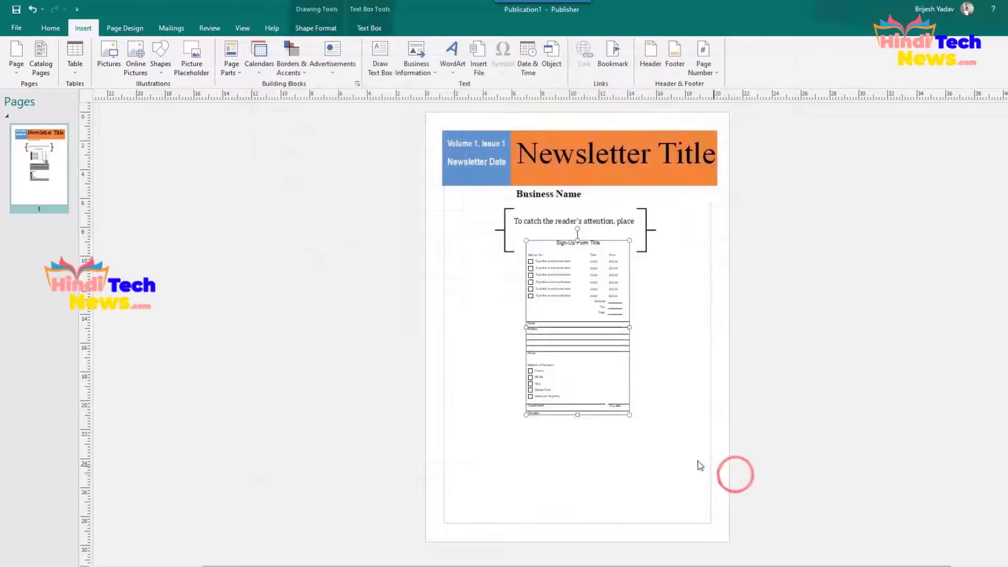
Move the sign-up form just below the pull quote and widen it on both sides to nearly the page margins
drag(580, 352, 575, 376)
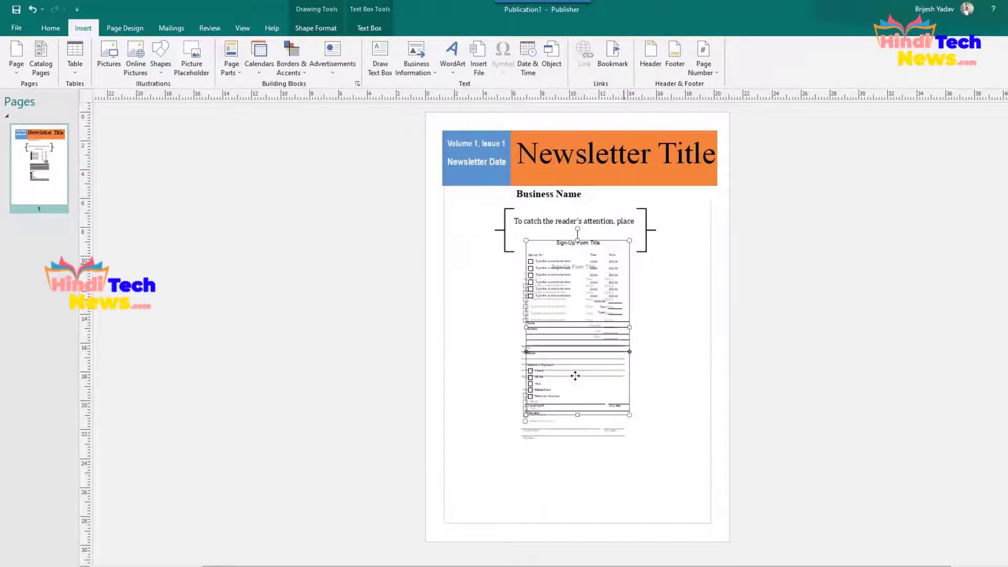
drag(623, 438, 700, 441)
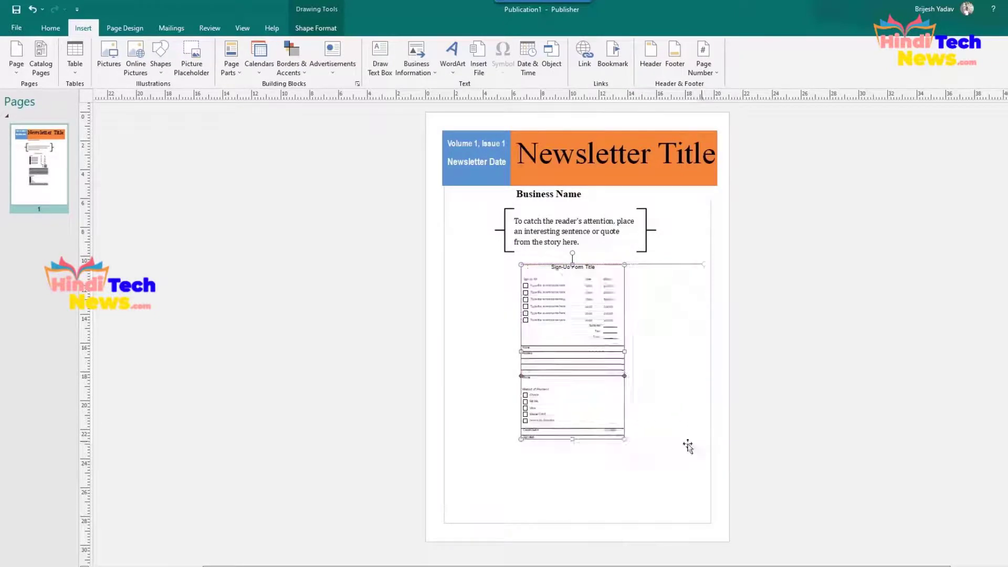
drag(521, 442, 450, 443)
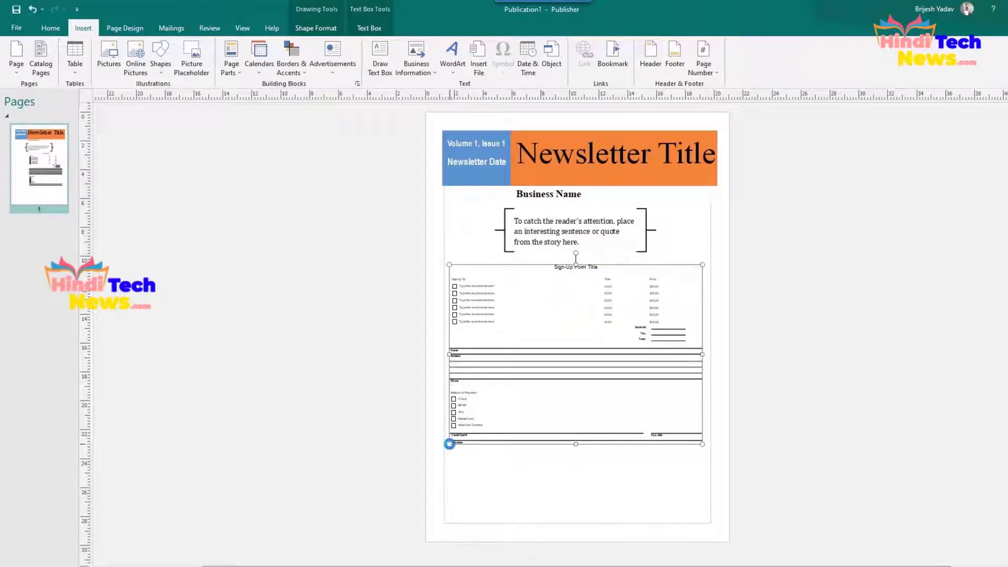
click(578, 478)
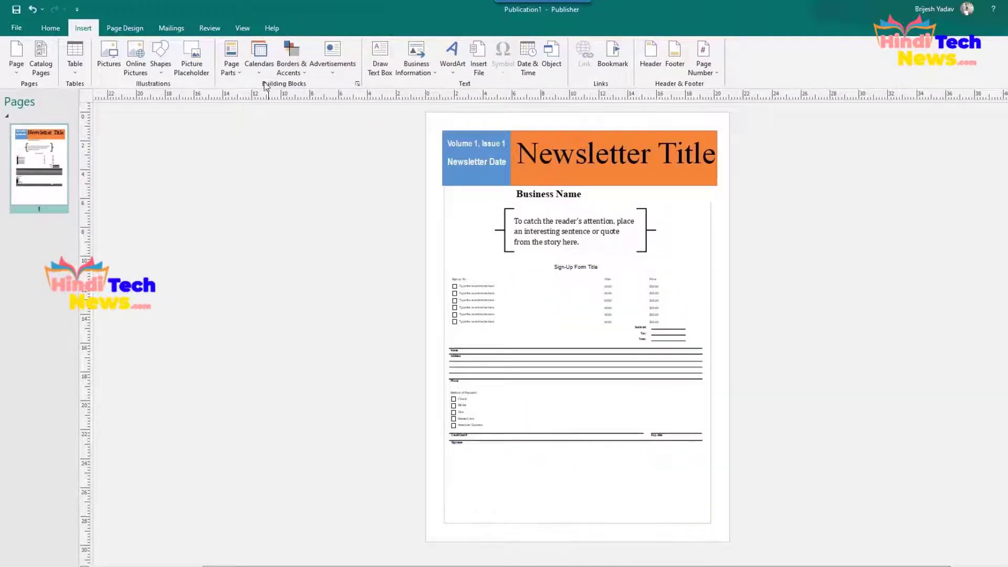
Examine the full collection of sidebar designs in the page parts library
click(231, 65)
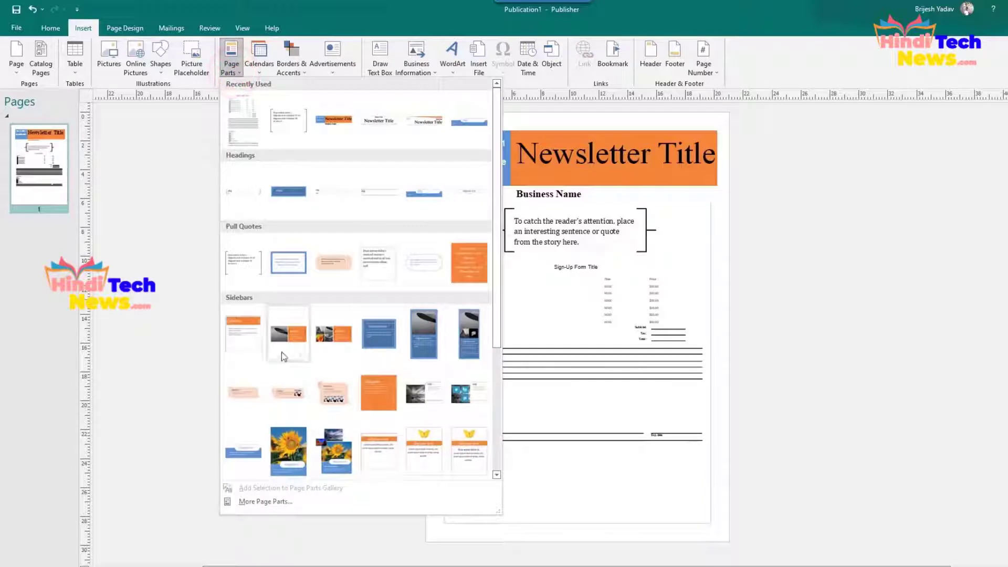
click(263, 504)
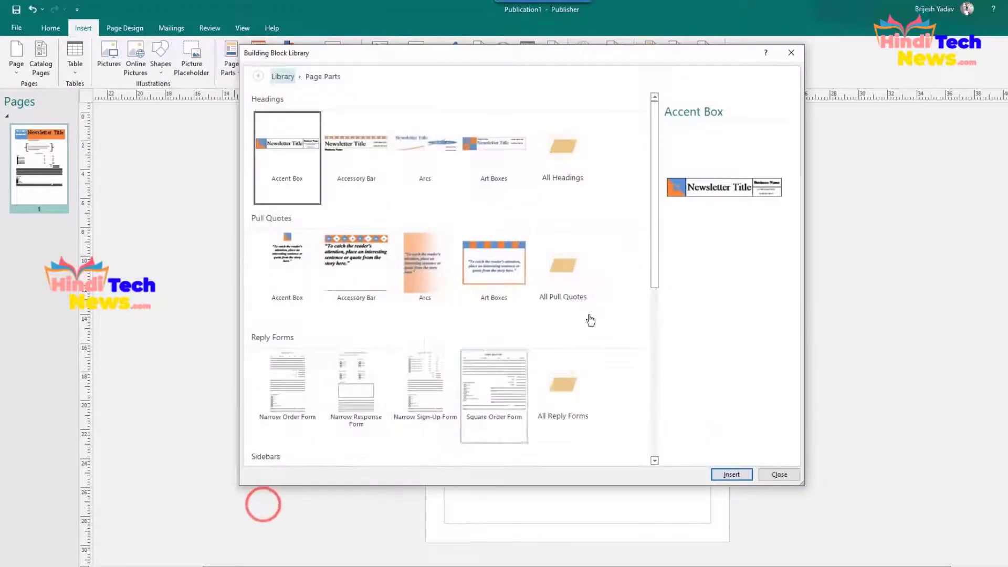
scroll(570, 346, down, 3)
scroll(570, 349, down, 2)
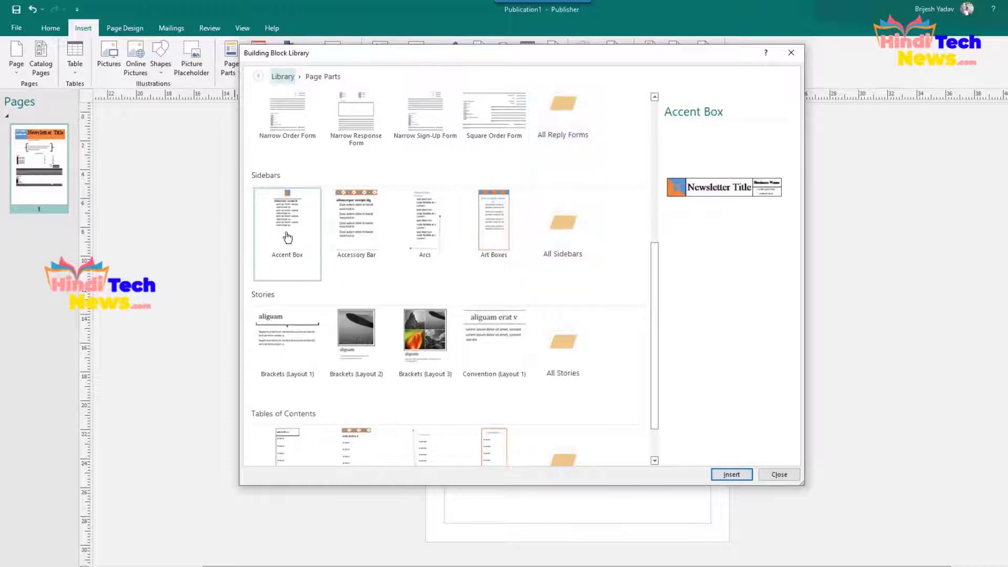
click(566, 238)
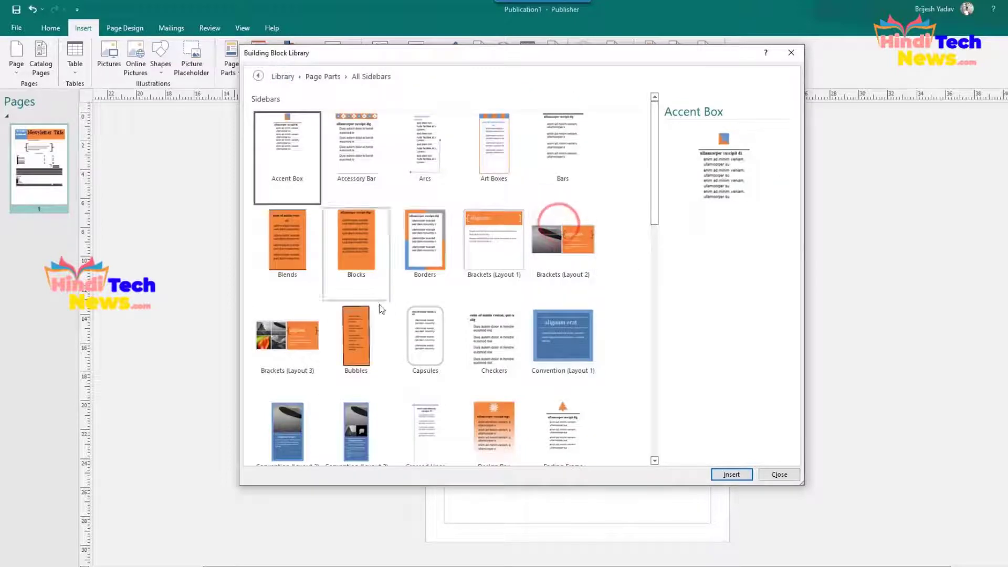
scroll(480, 325, down, 10)
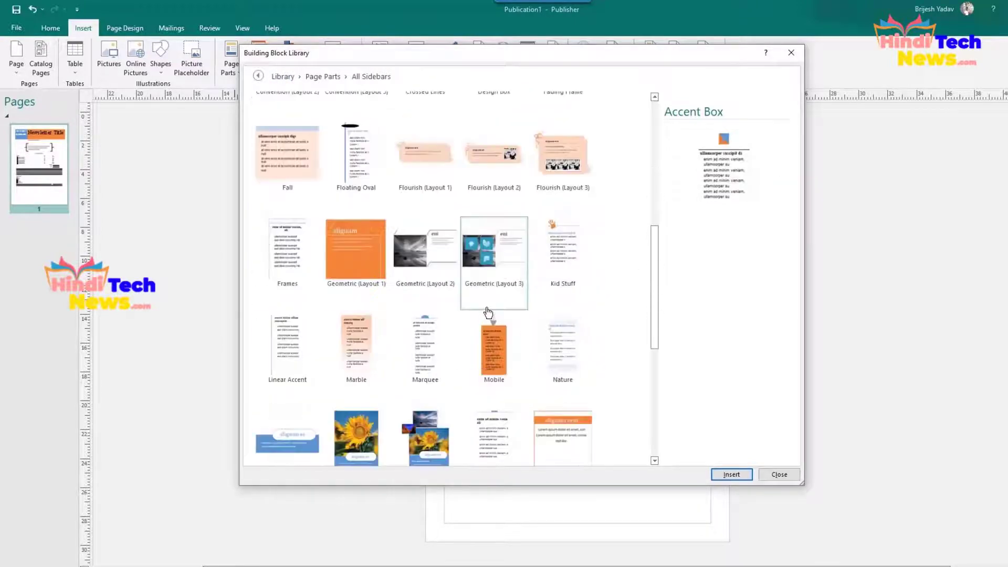
scroll(402, 330, up, 10)
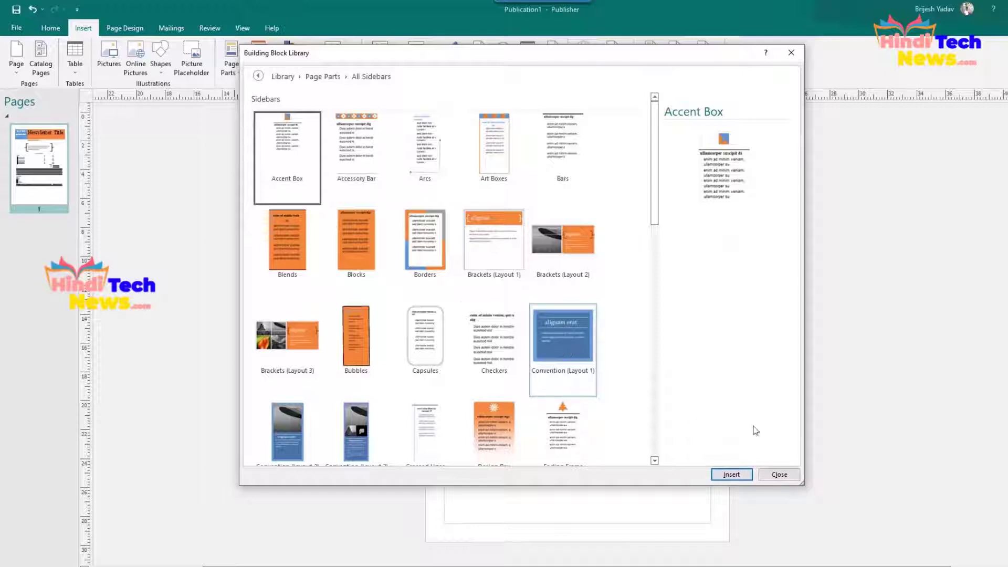
click(776, 474)
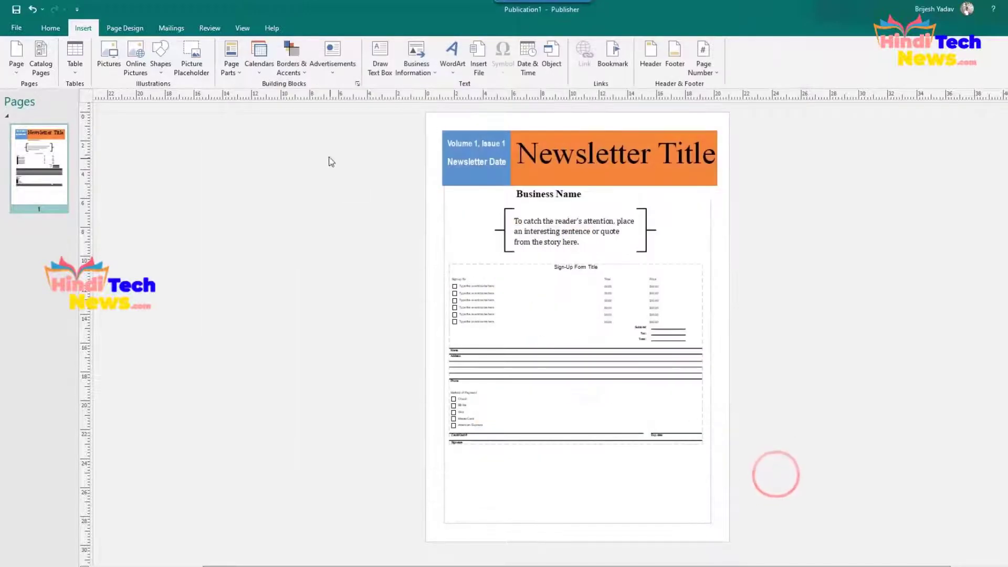
Look through the story designs in the page parts library and insert Portal (Layout 1)
click(234, 73)
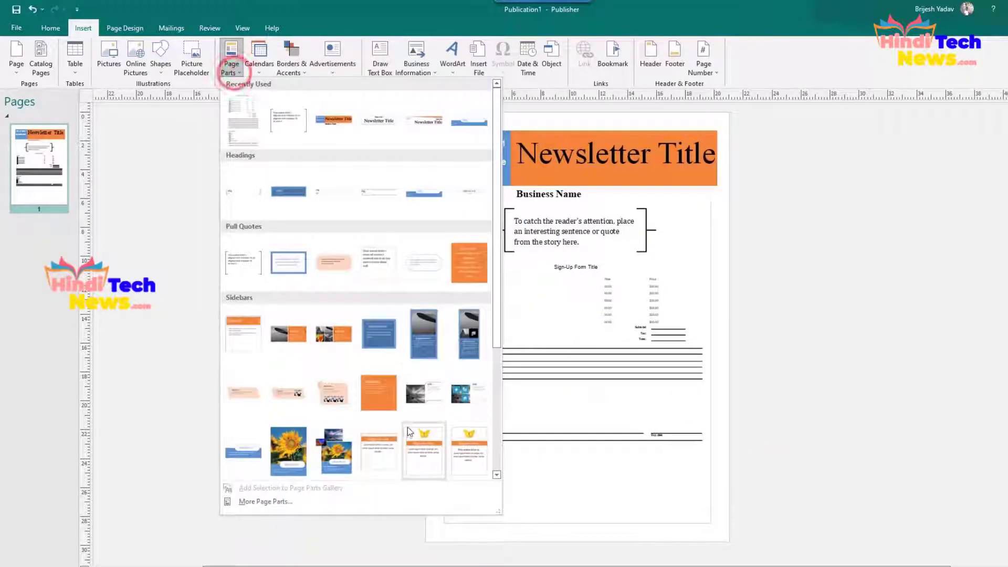
scroll(408, 427, down, 3)
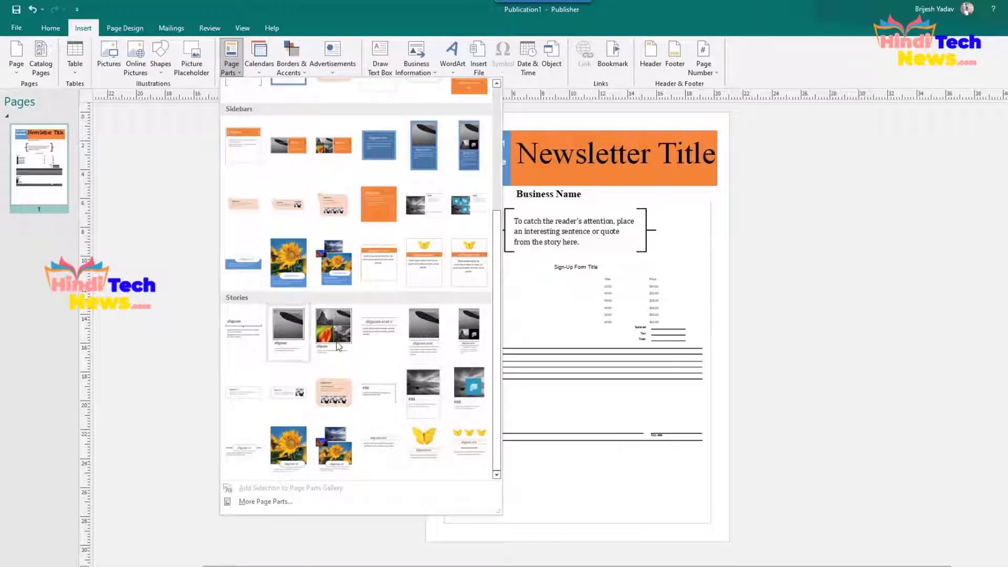
click(265, 502)
scroll(479, 378, down, 5)
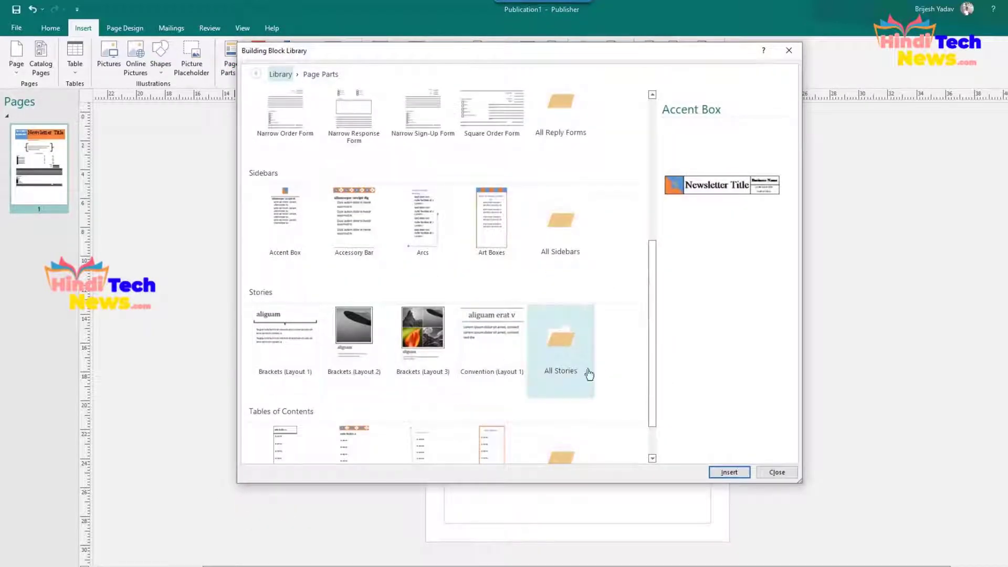
click(565, 348)
scroll(470, 263, down, 1)
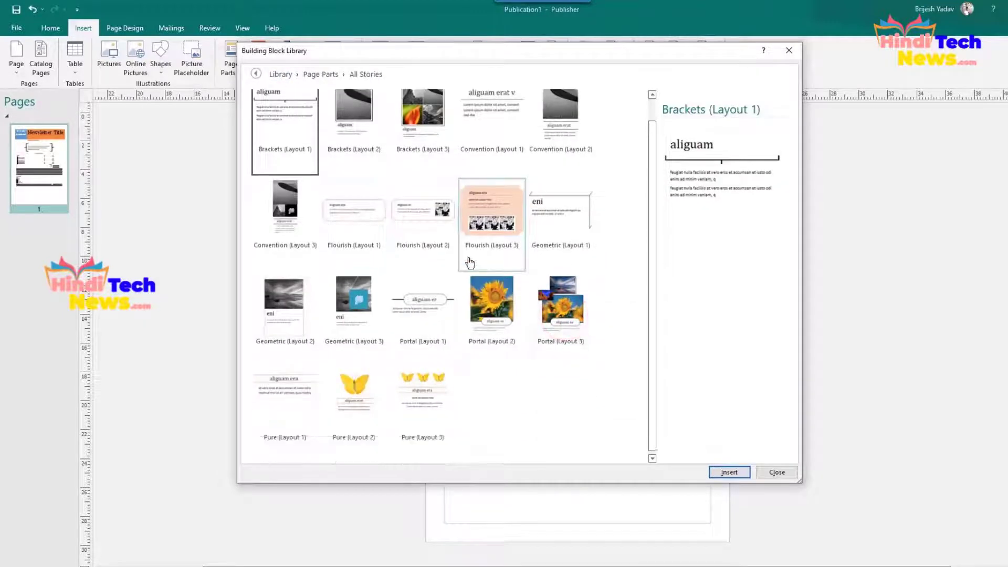
scroll(336, 297, up, 1)
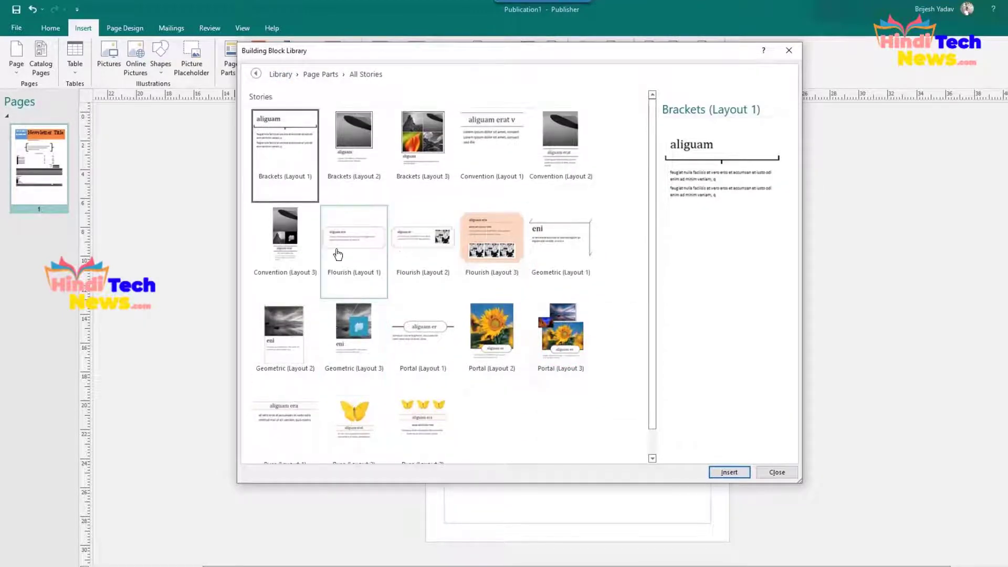
click(424, 334)
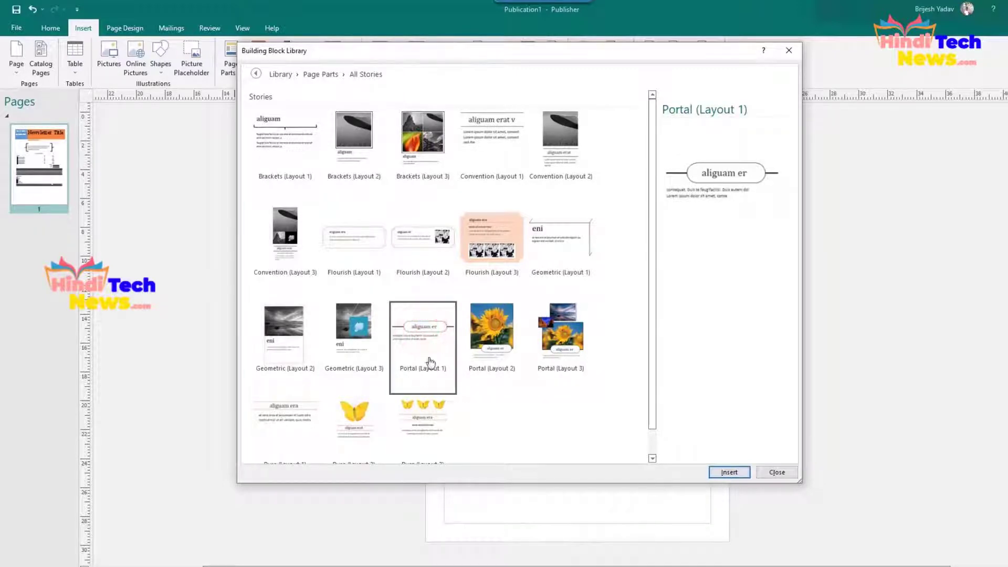
click(728, 472)
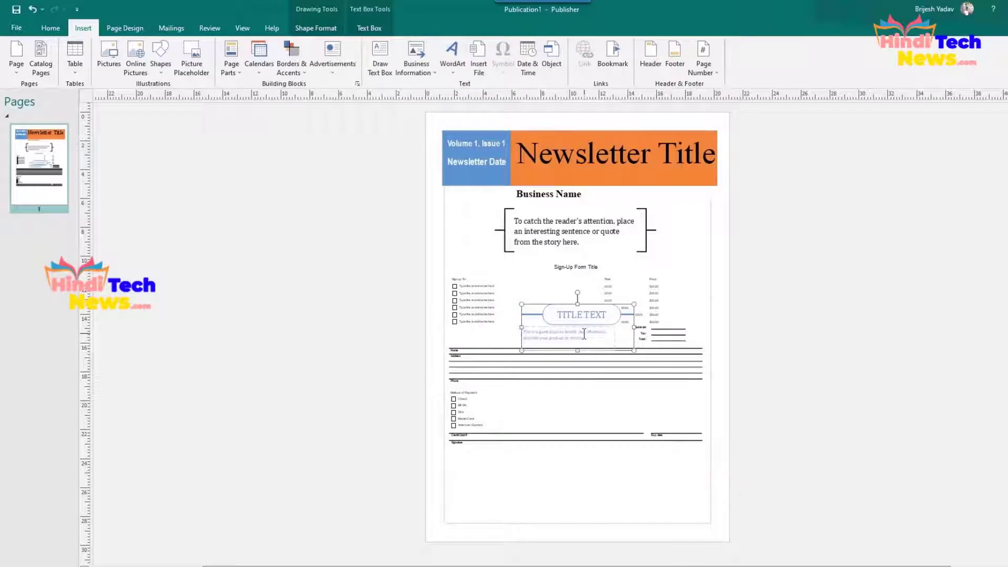
Move the Portal story just below the sign-up form and widen it on both sides
drag(586, 352, 565, 497)
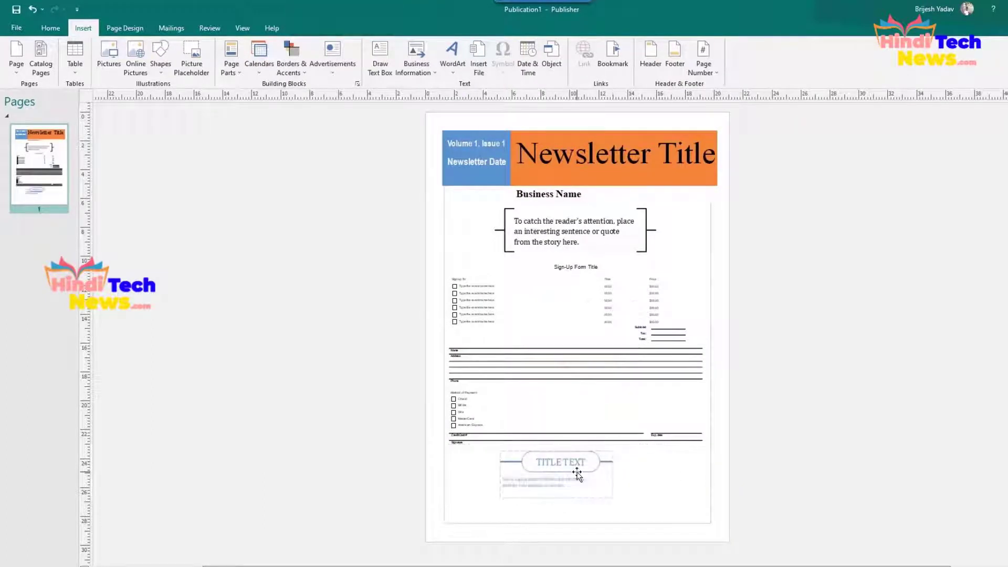
drag(613, 474, 660, 476)
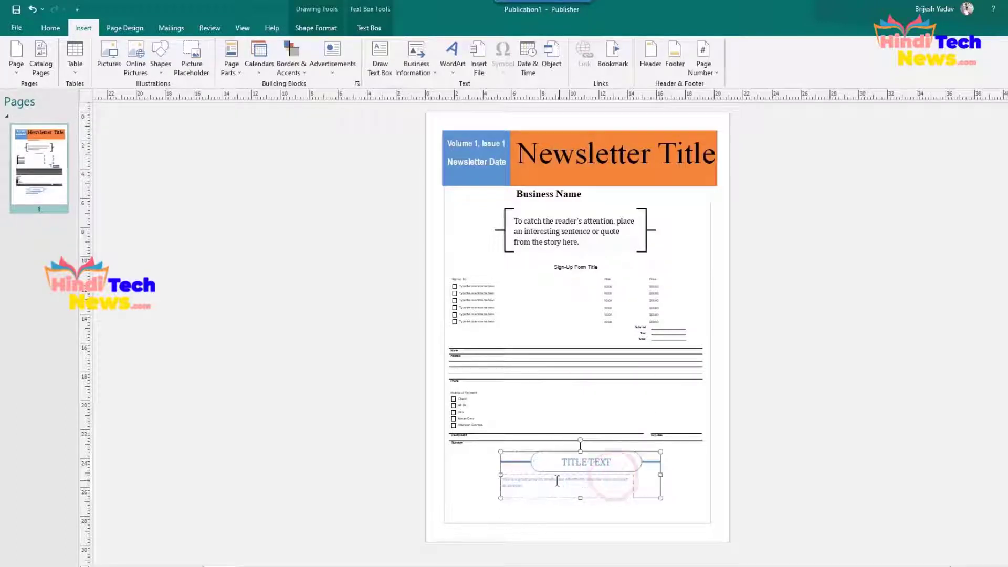
drag(502, 473, 478, 473)
click(617, 403)
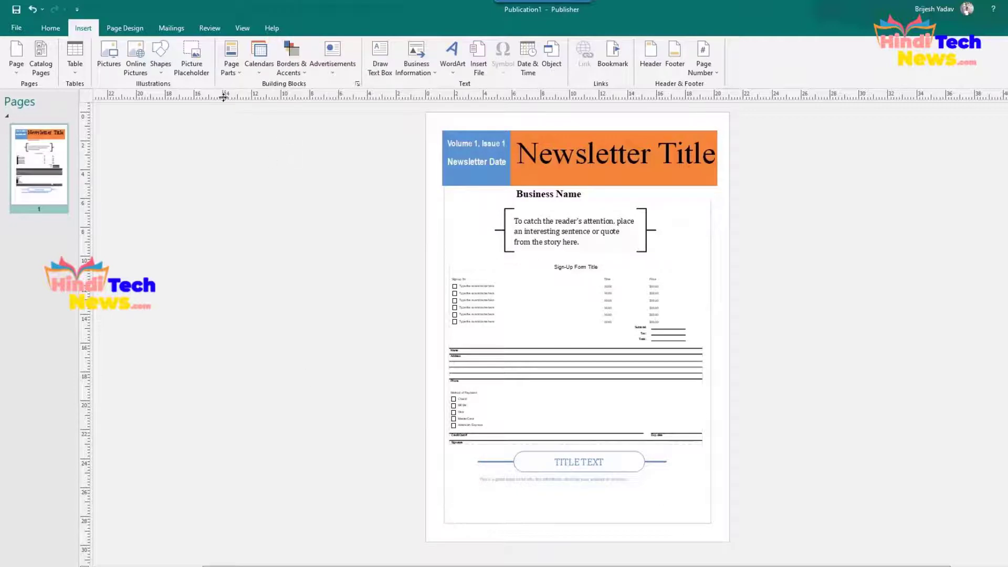
Examine the full collection of table of contents designs in the page parts library
click(233, 70)
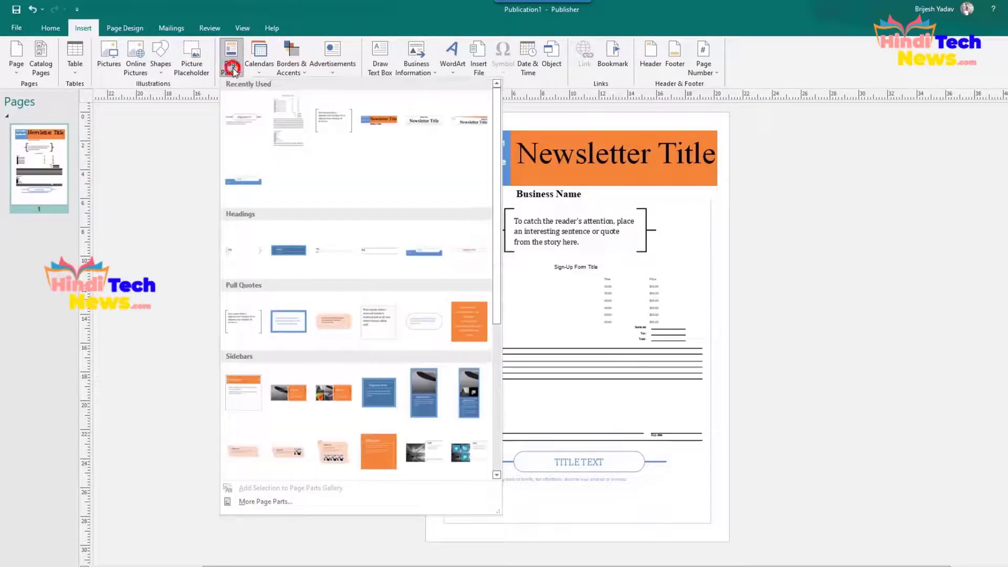
click(249, 502)
scroll(513, 340, down, 5)
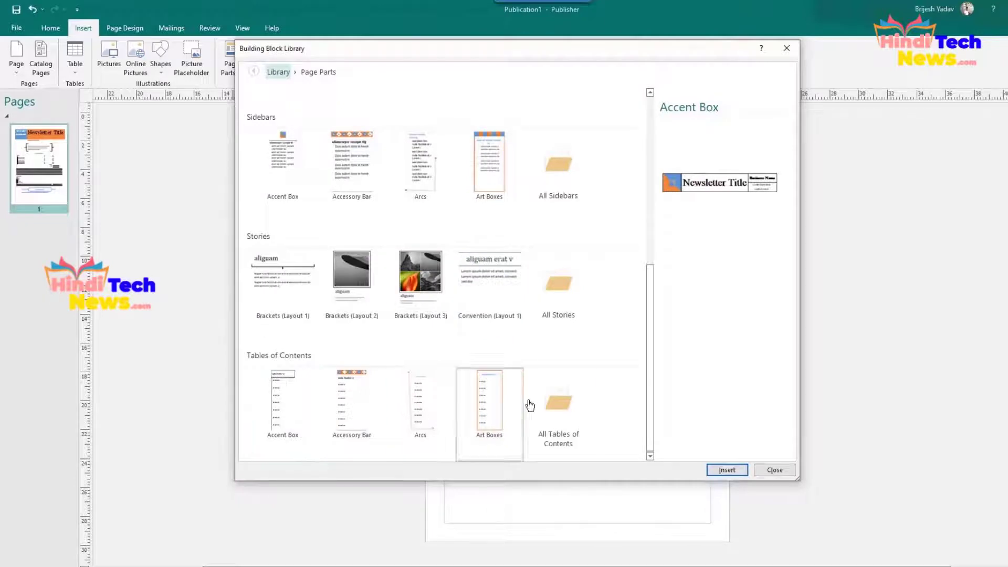
click(558, 421)
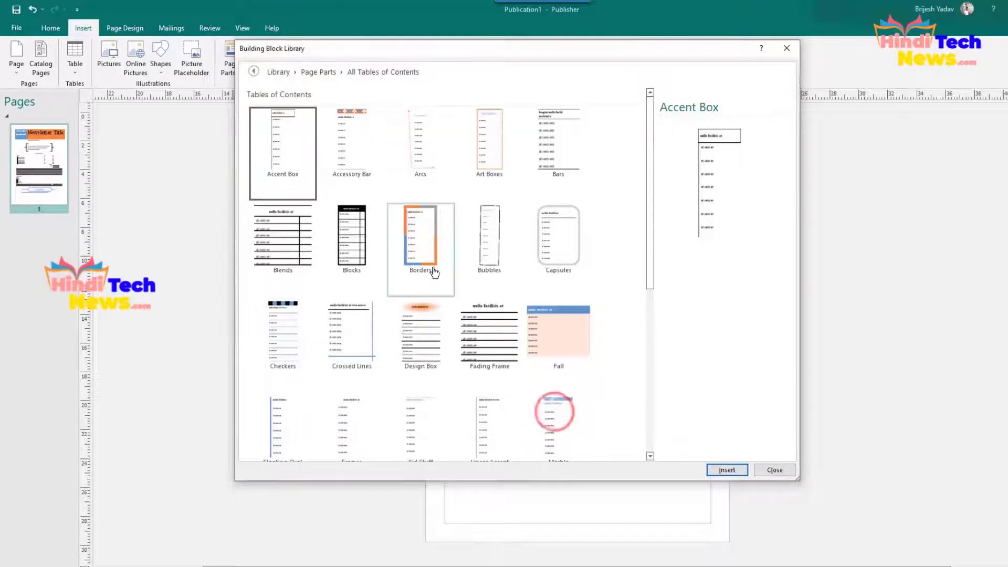
scroll(407, 310, down, 5)
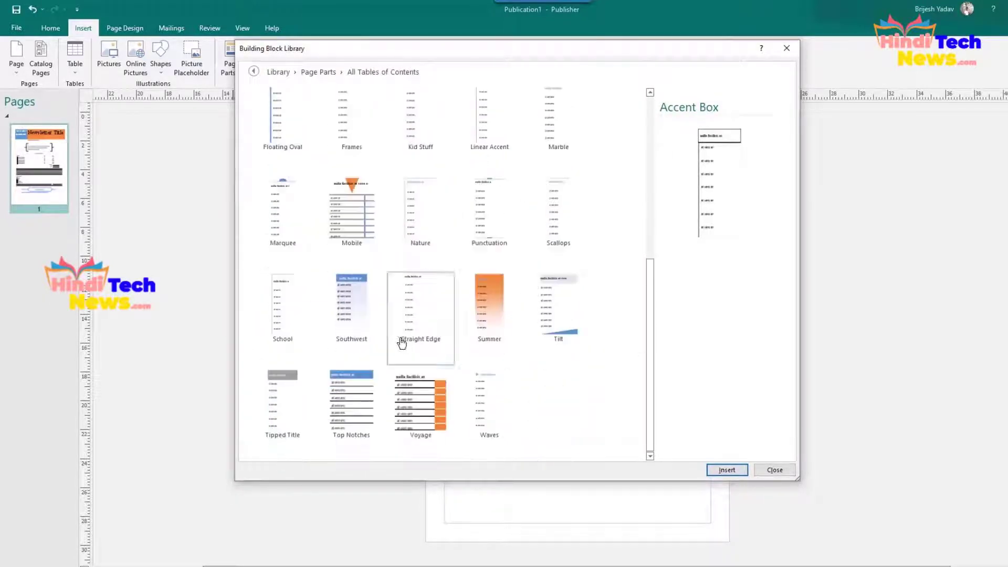
scroll(452, 383, up, 5)
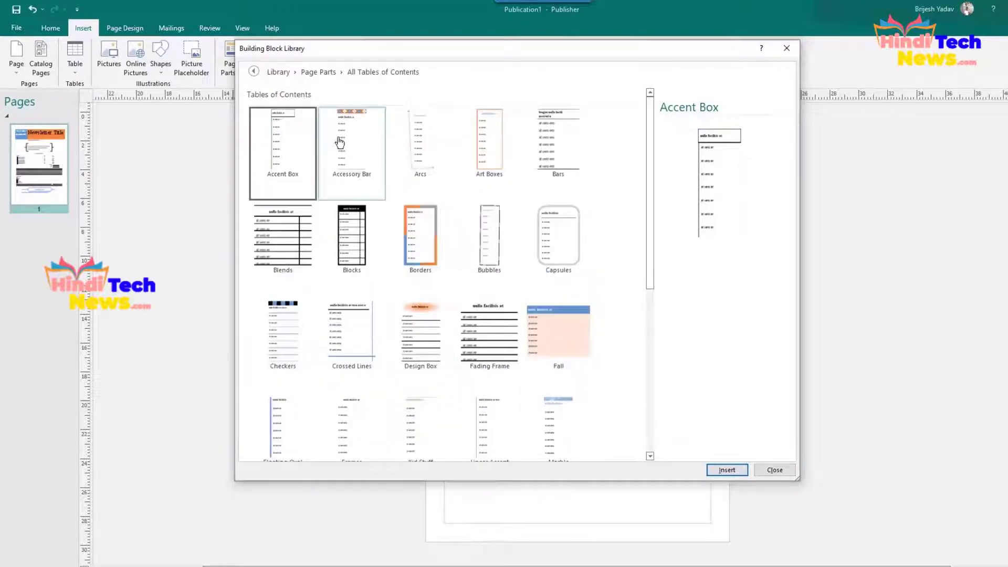
click(770, 471)
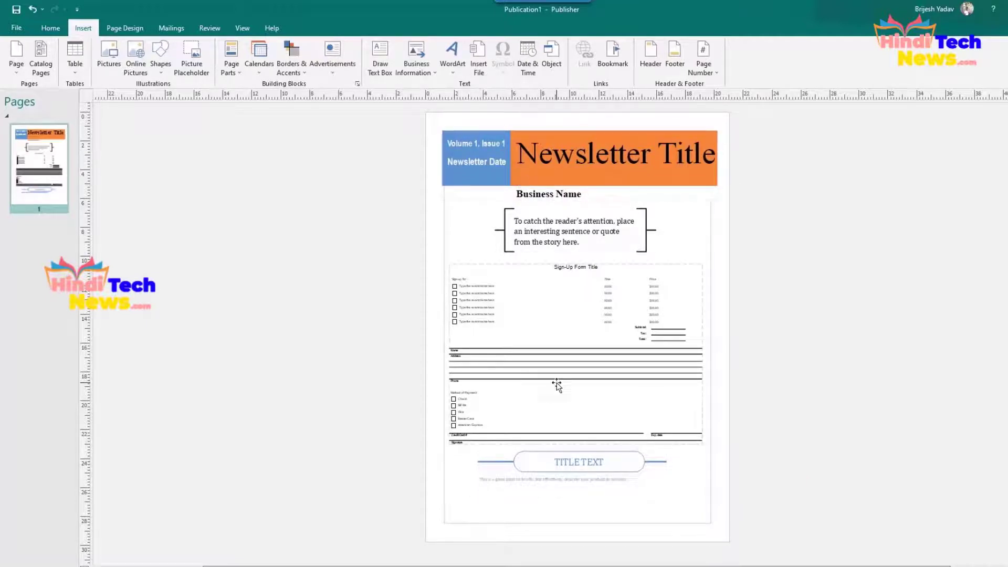
Add a page header containing the author's full name and return from the master page to the newsletter
scroll(566, 433, up, 1)
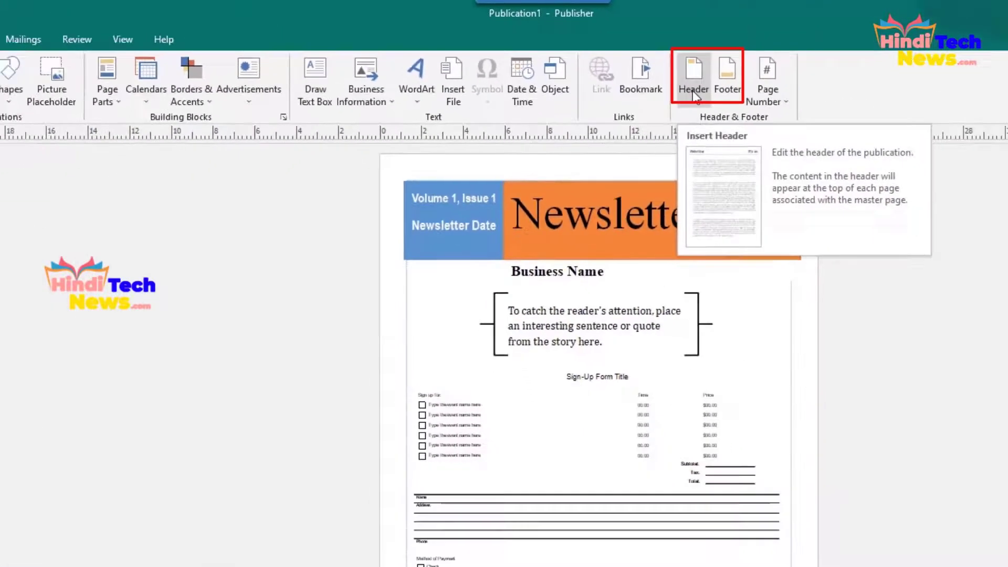
click(762, 118)
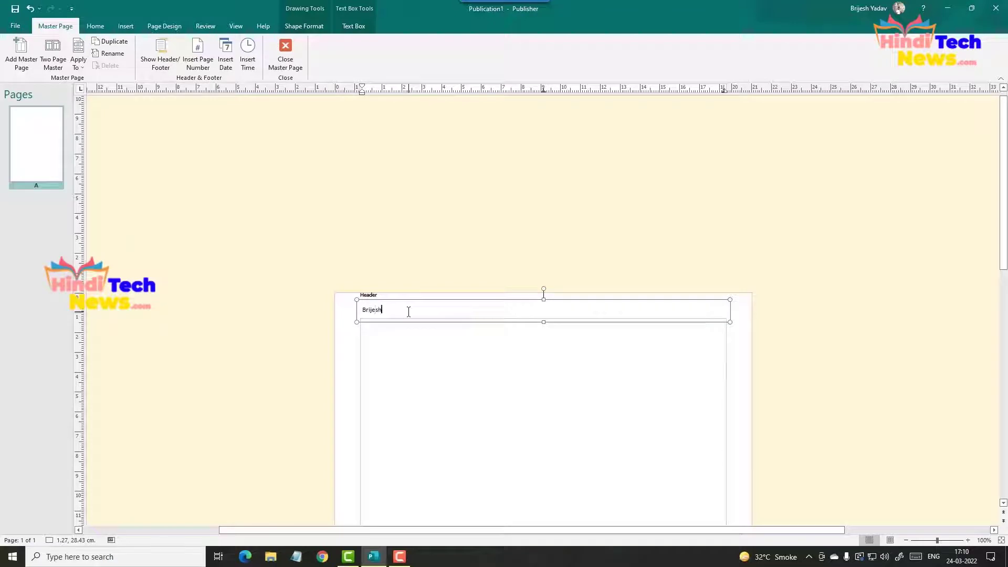
click(289, 61)
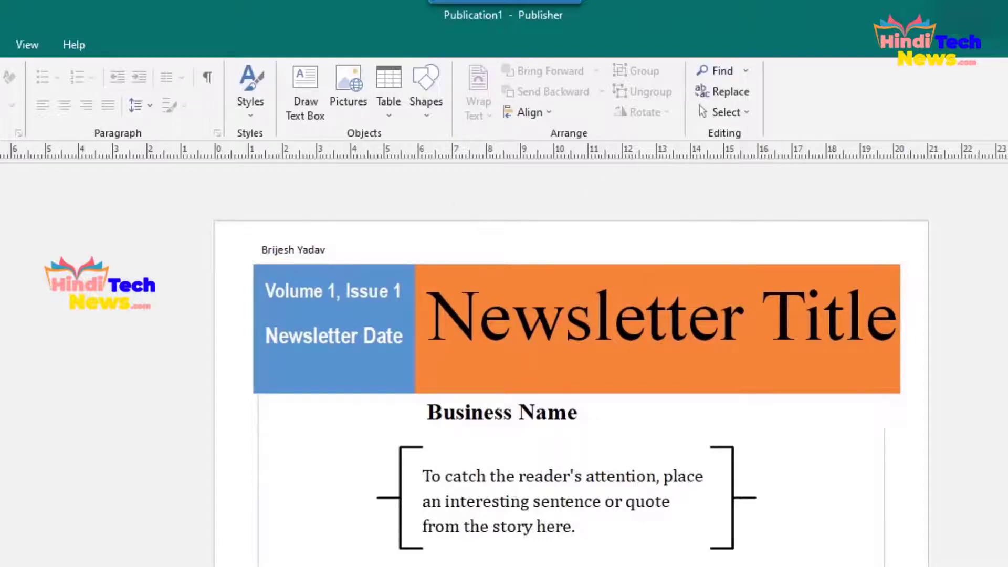
Insert the current date and time before the author's name in the page header and return from the master page to the newsletter
click(673, 94)
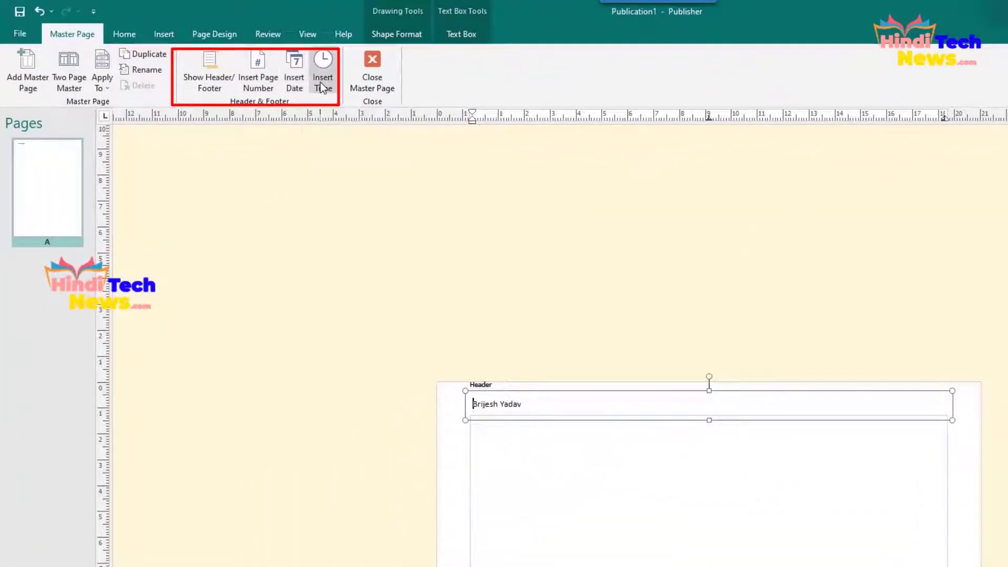
click(294, 81)
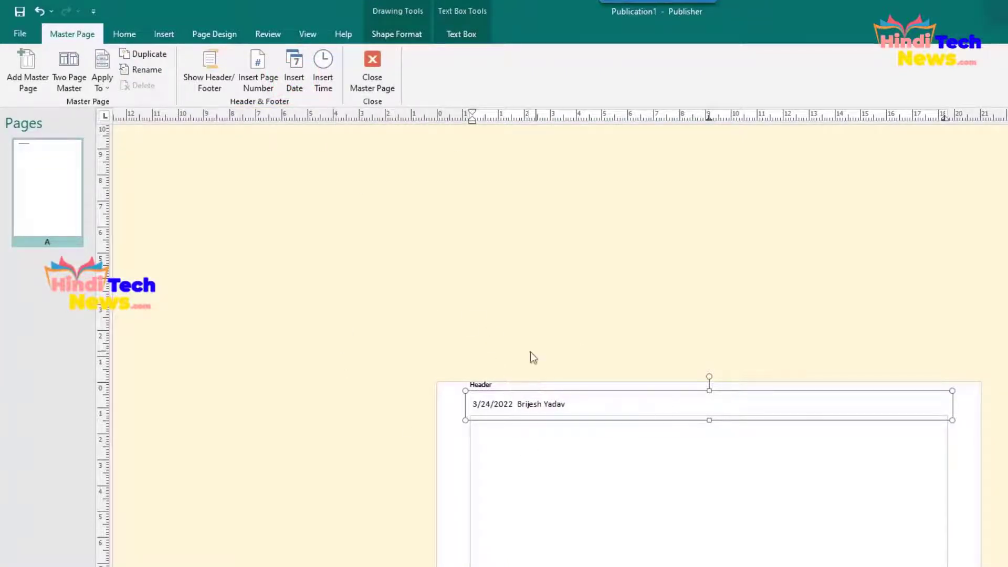
click(327, 77)
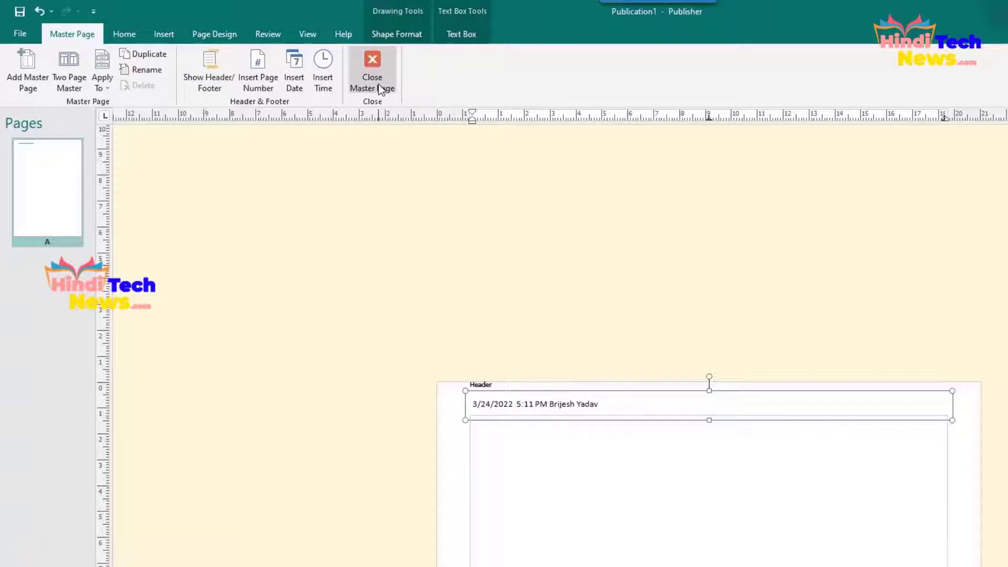
click(375, 69)
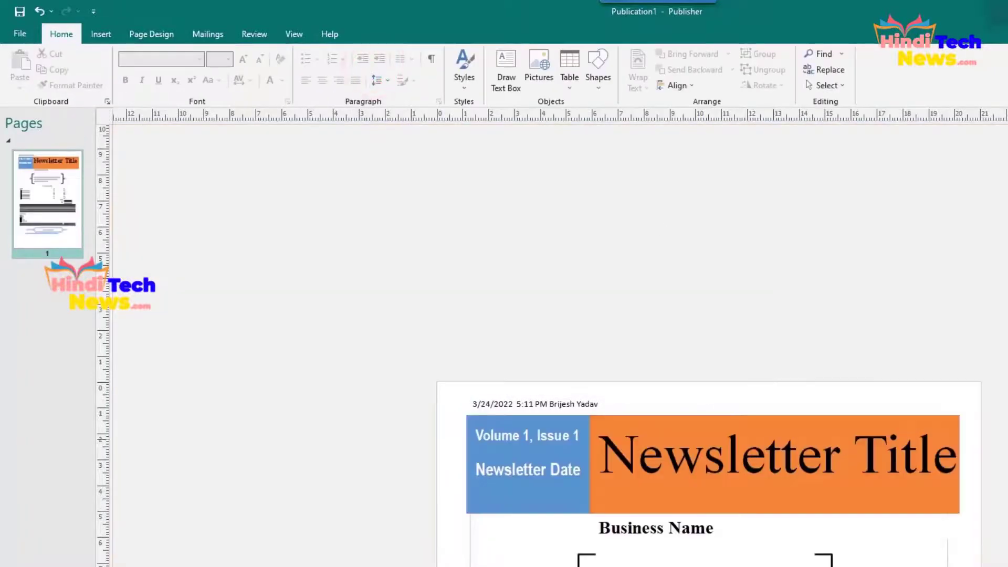
scroll(498, 299, down, 2)
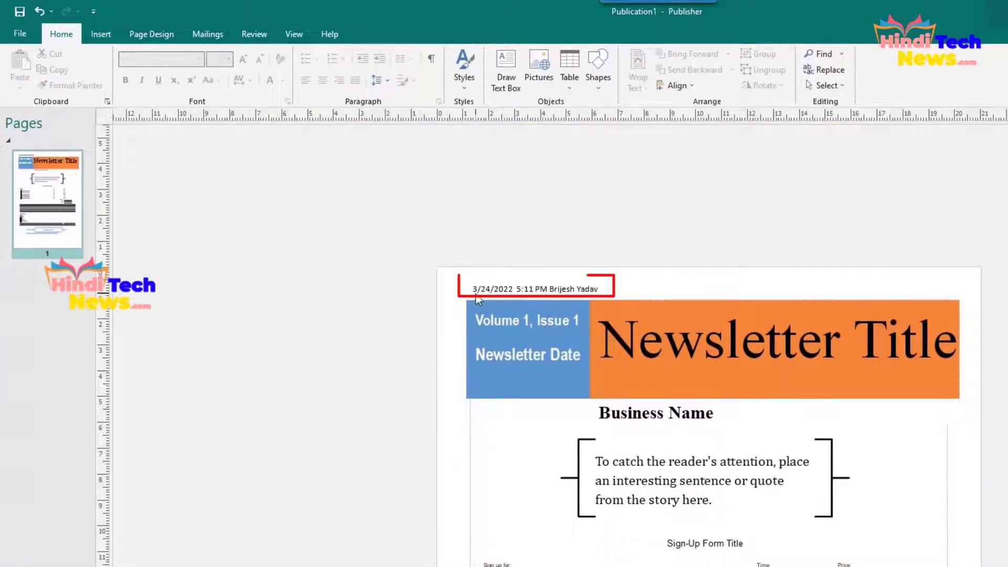
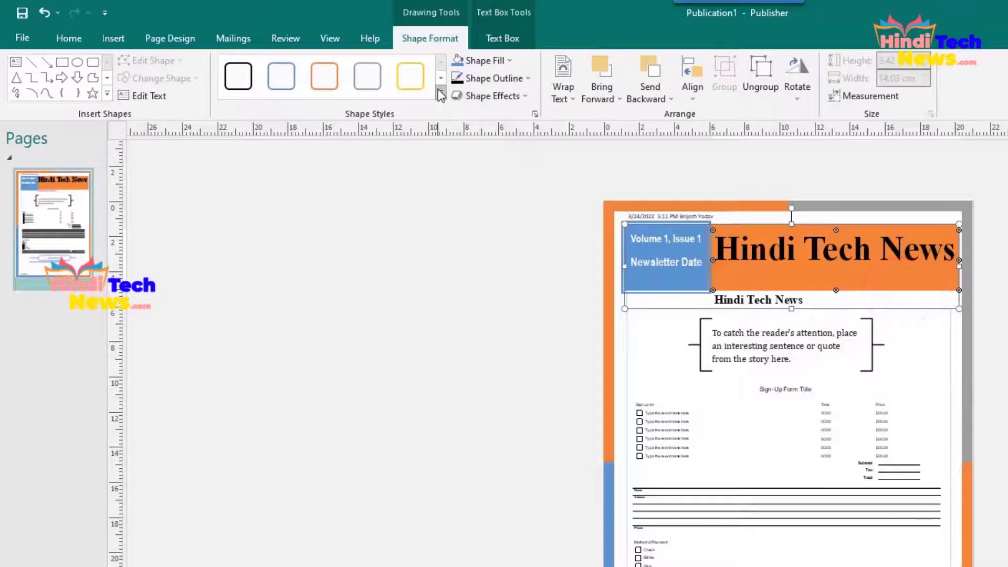
Look through the shape styles, the available shapes and the shape fill options, including textures, for the masthead title box
click(440, 93)
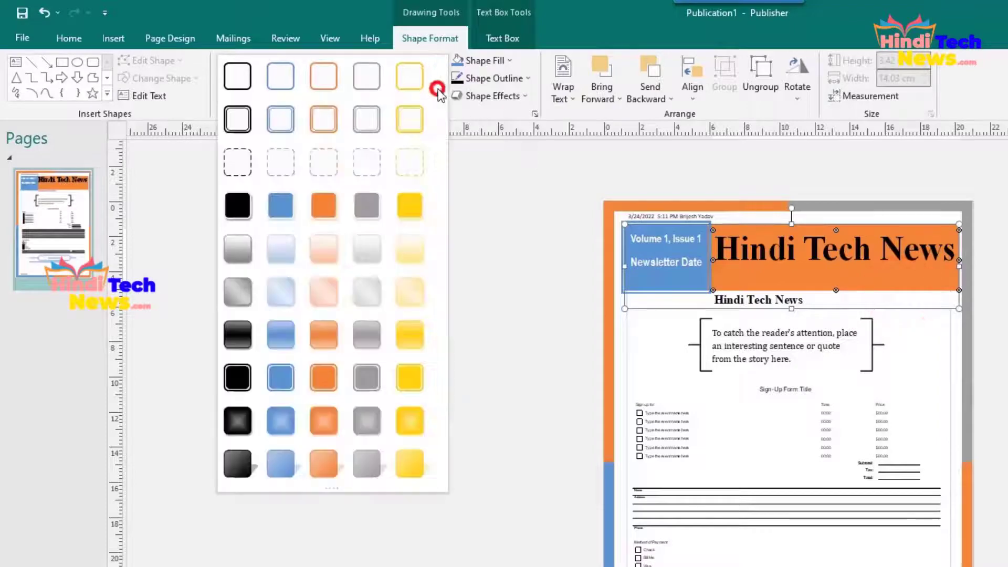
click(485, 217)
click(108, 95)
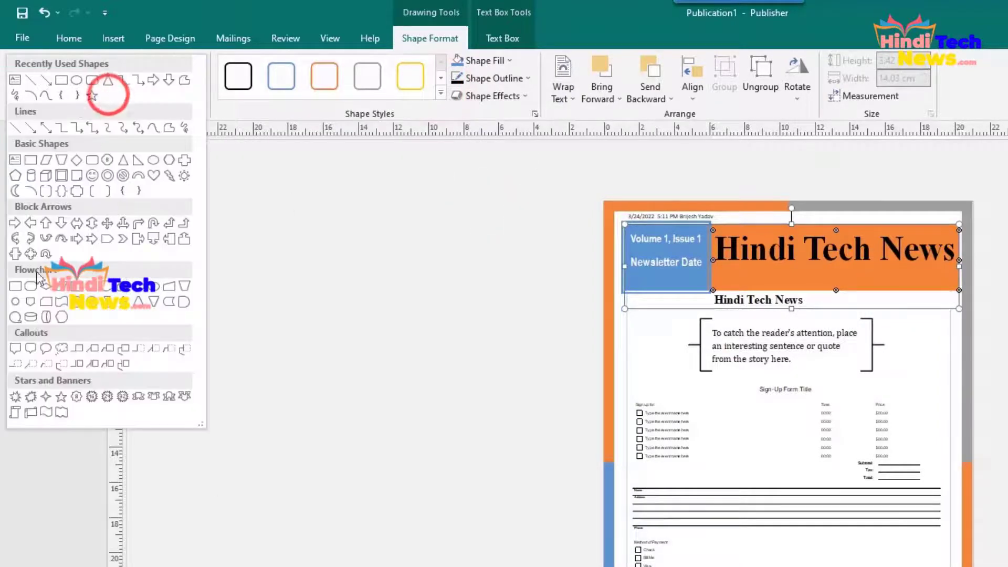
click(307, 229)
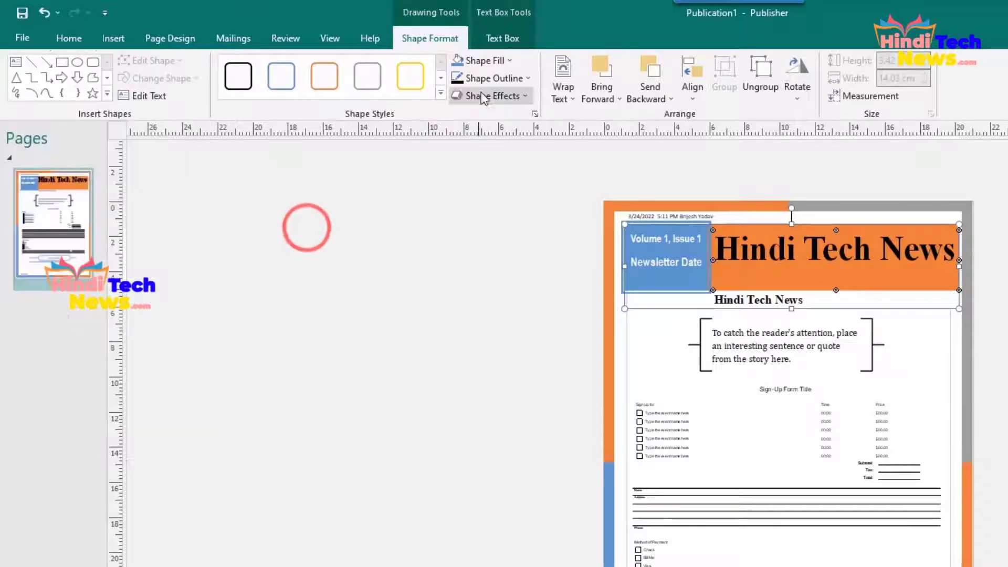
click(502, 61)
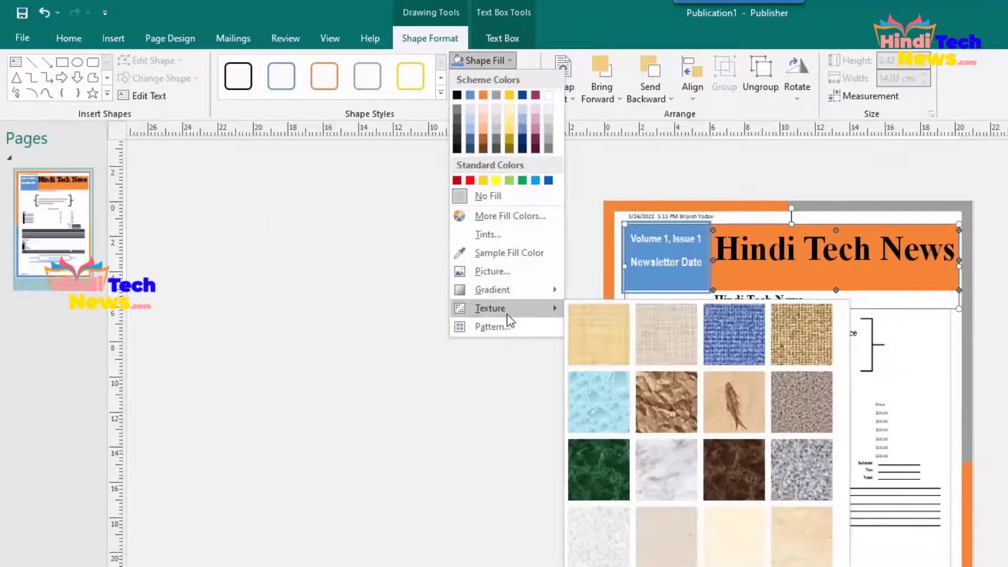
Set the outline weight of the orange masthead title box to 2¼ pt
click(522, 76)
click(521, 77)
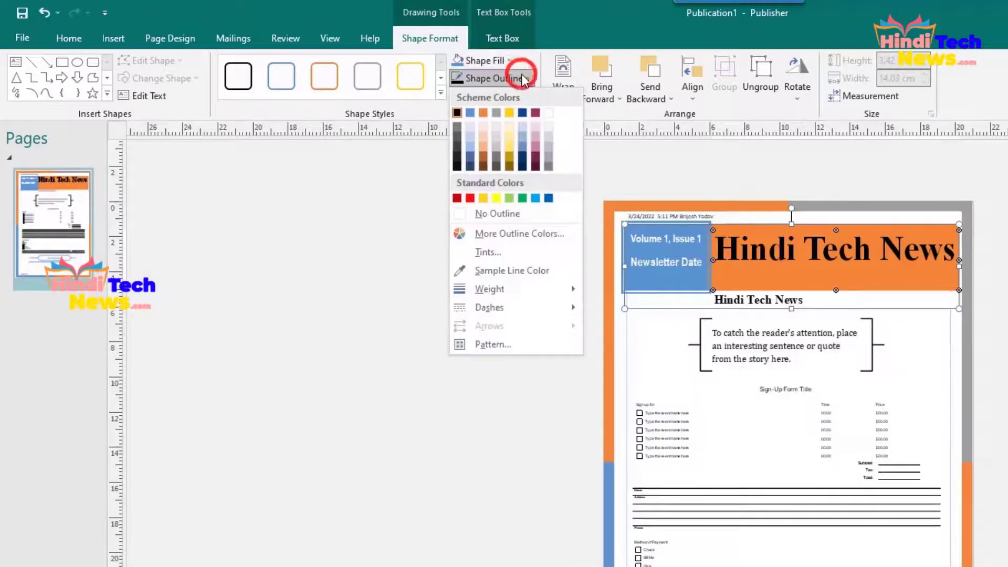
mouse_move(489, 289)
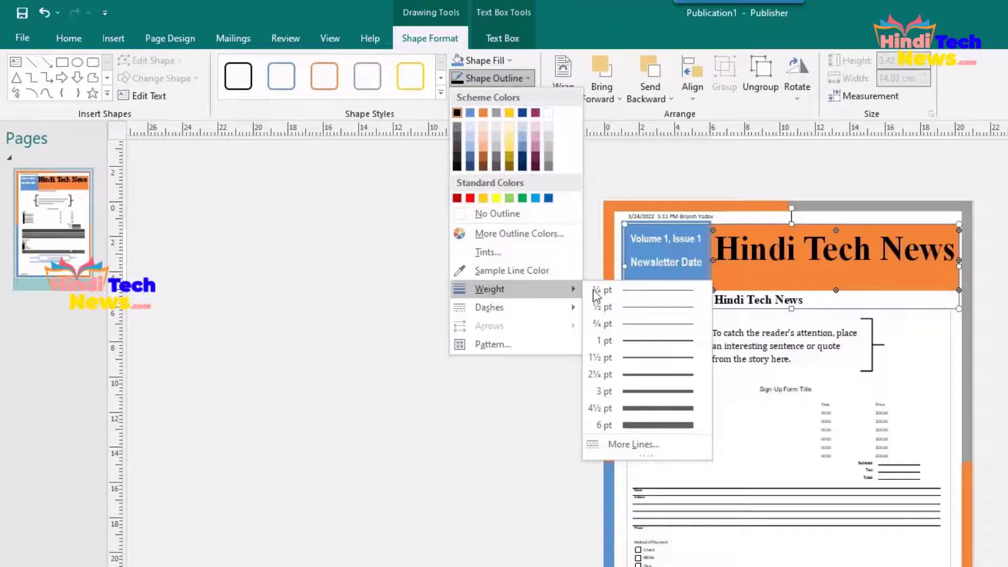
click(654, 373)
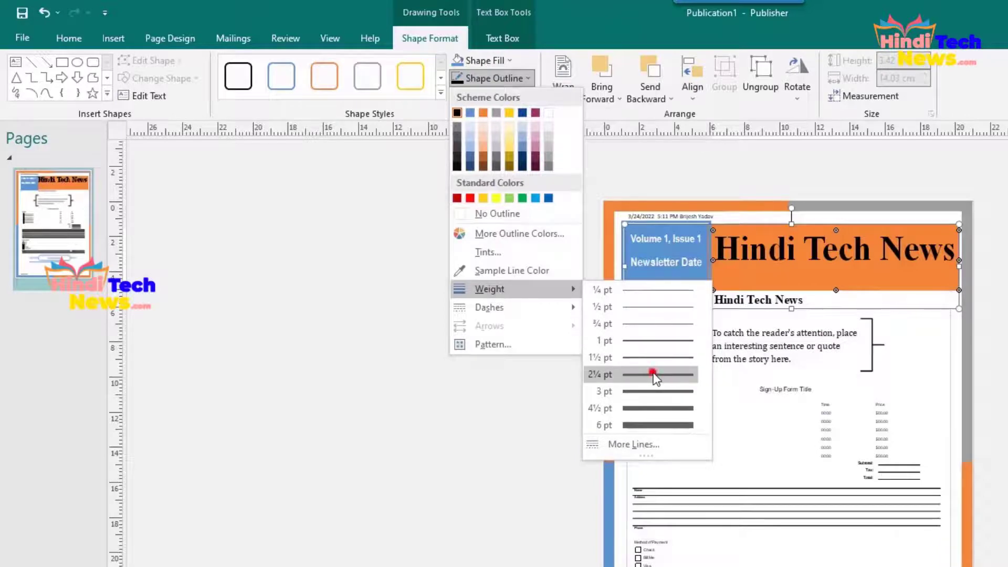
Examine the shape effects available for the masthead title box, including the soft edges and bevel options
click(969, 315)
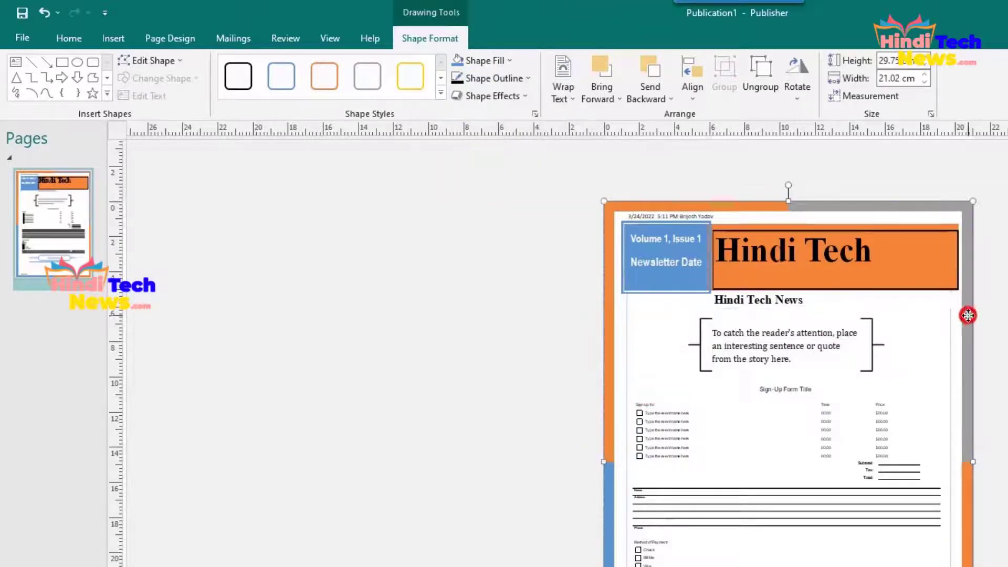
click(492, 96)
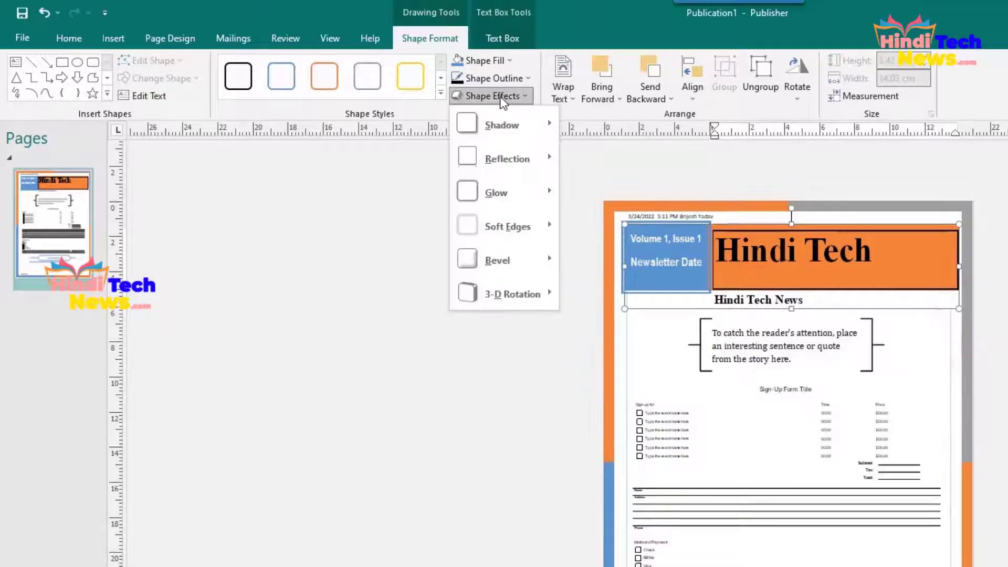
mouse_move(506, 149)
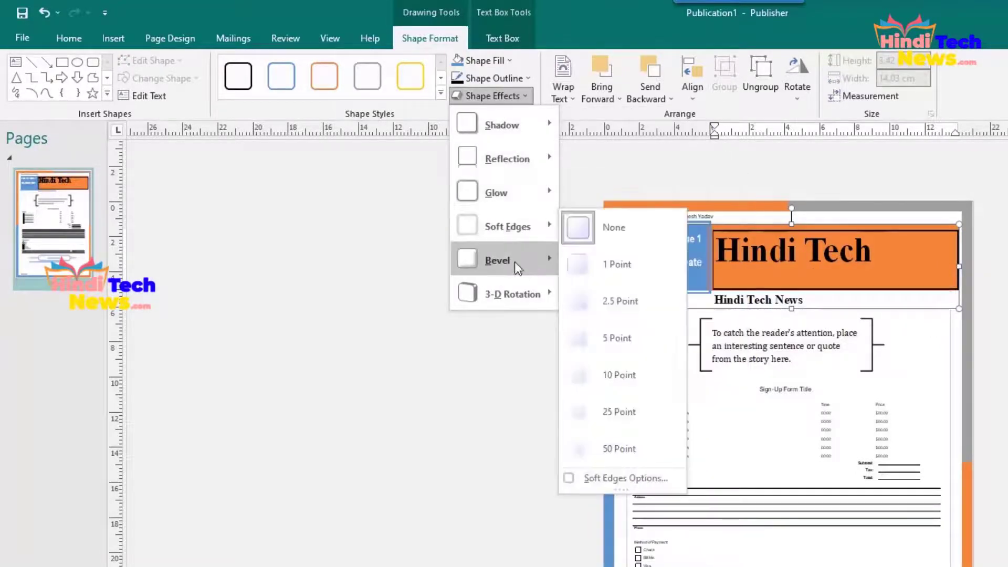
mouse_move(511, 283)
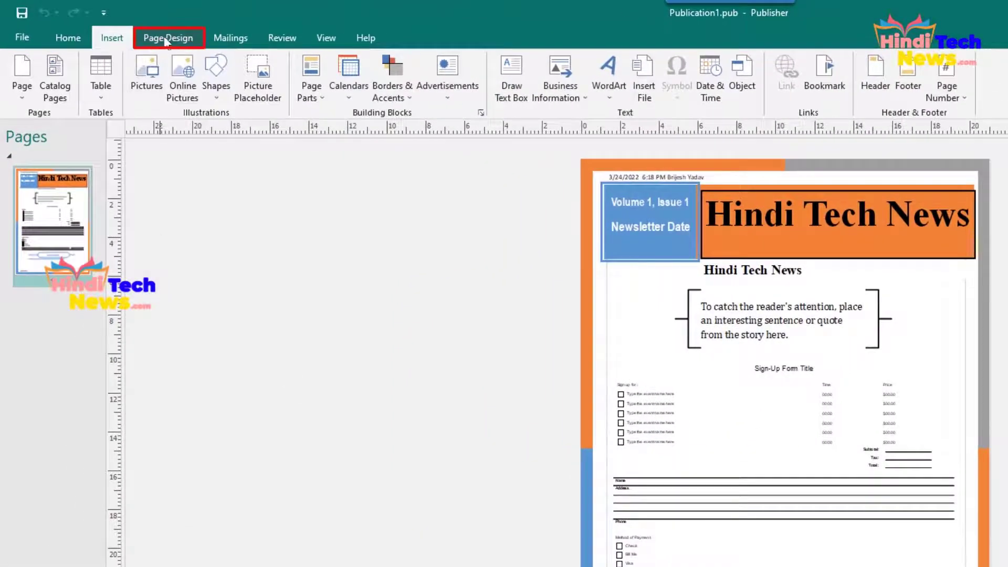
Look through the built-in flyer templates for changing the publication's template, including the full collection of event designs
click(171, 40)
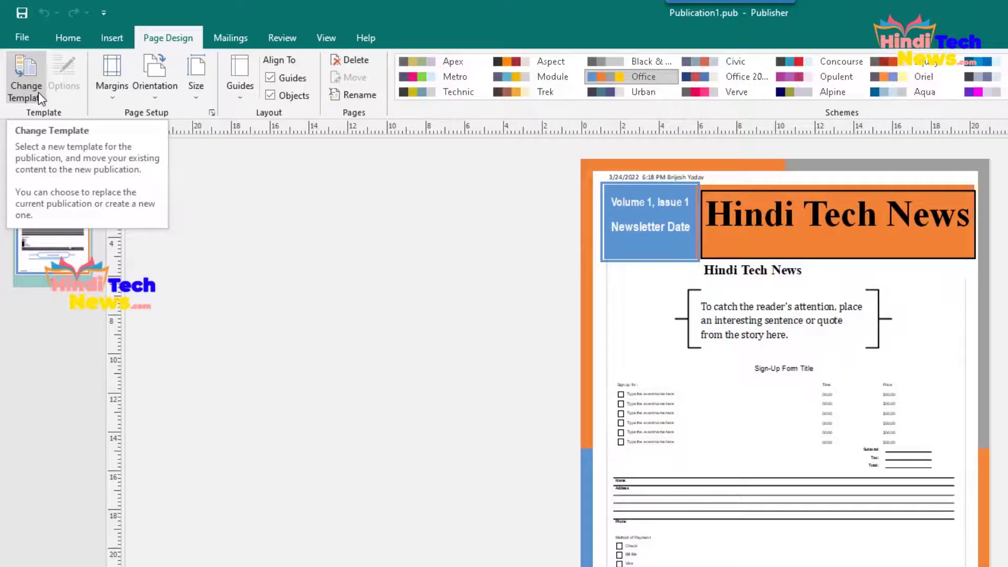
click(27, 87)
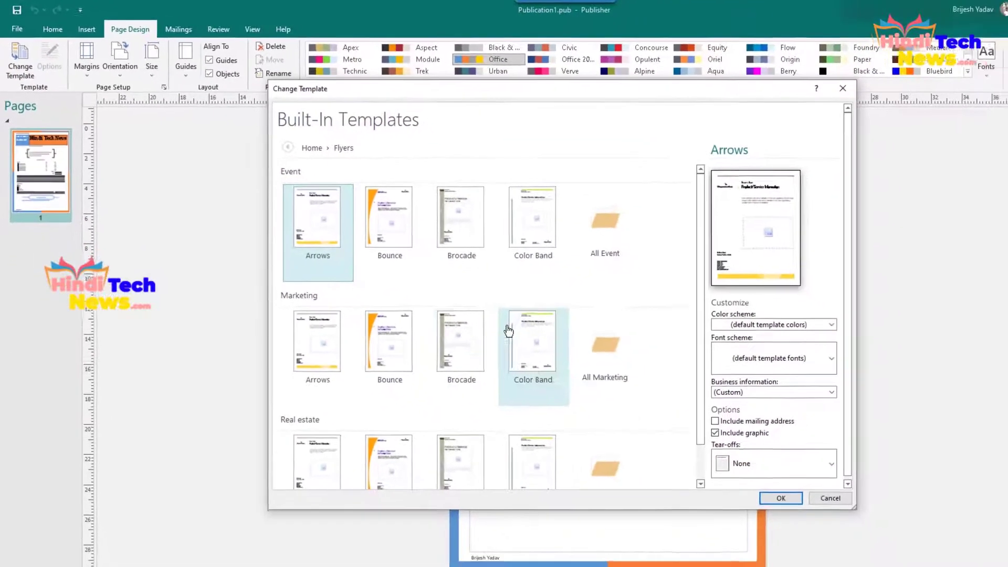
scroll(588, 450, down, 2)
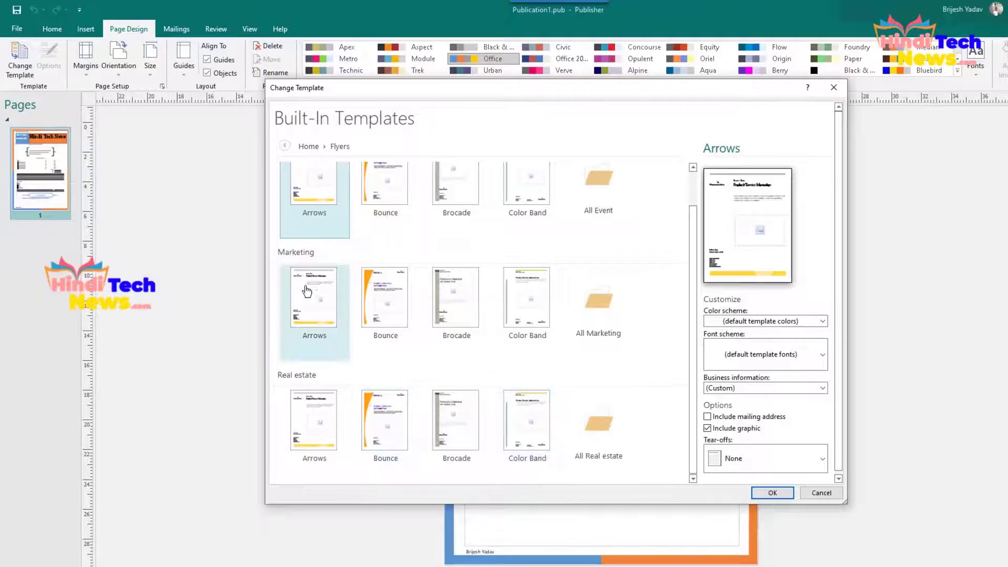
scroll(441, 294, up, 1)
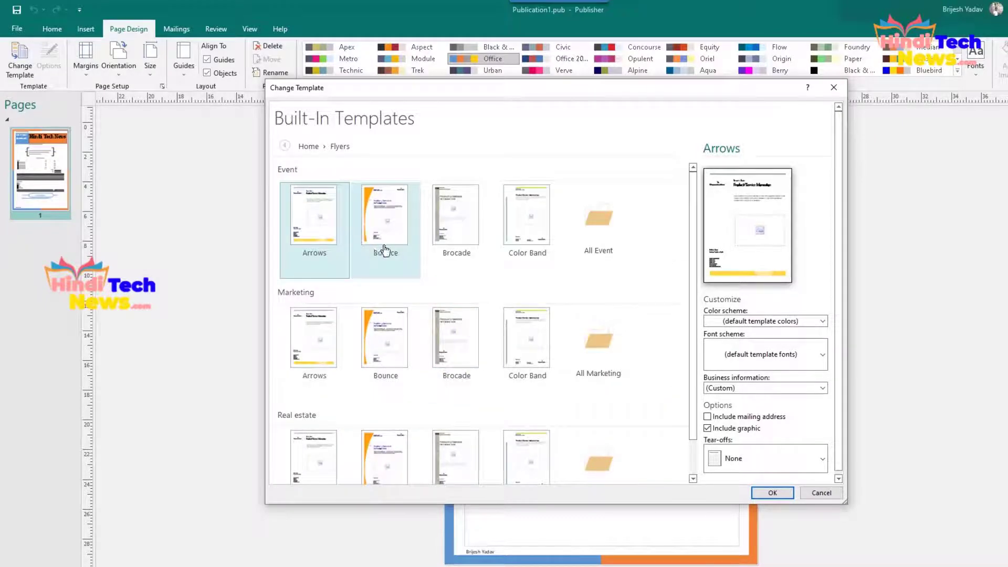
click(601, 239)
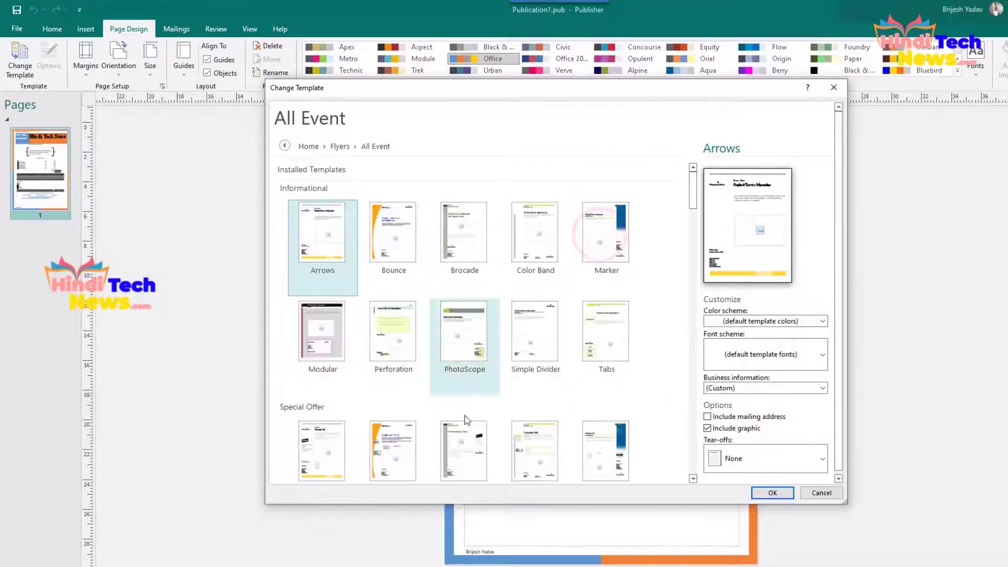
scroll(466, 417, down, 15)
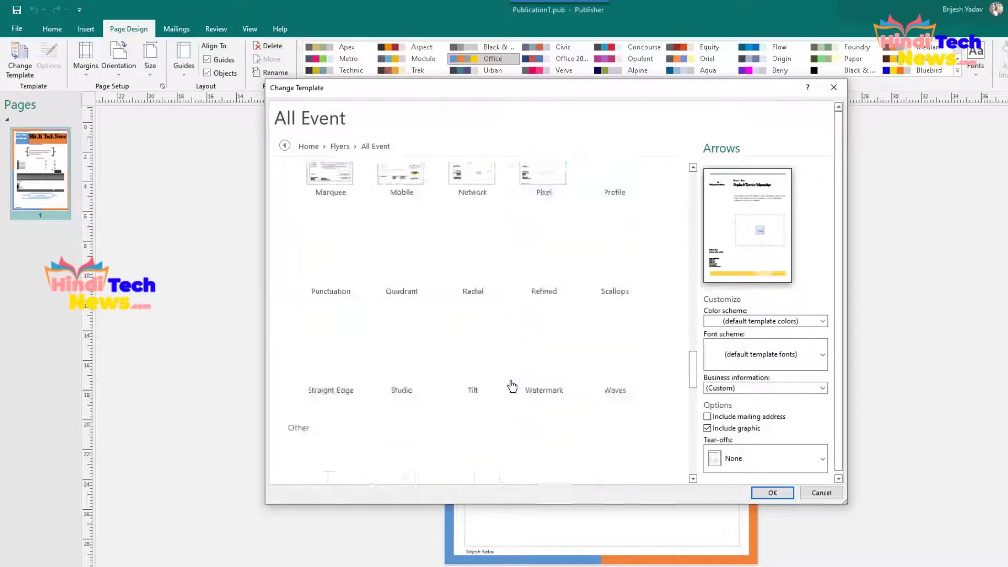
scroll(512, 385, down, 5)
scroll(577, 420, down, 2)
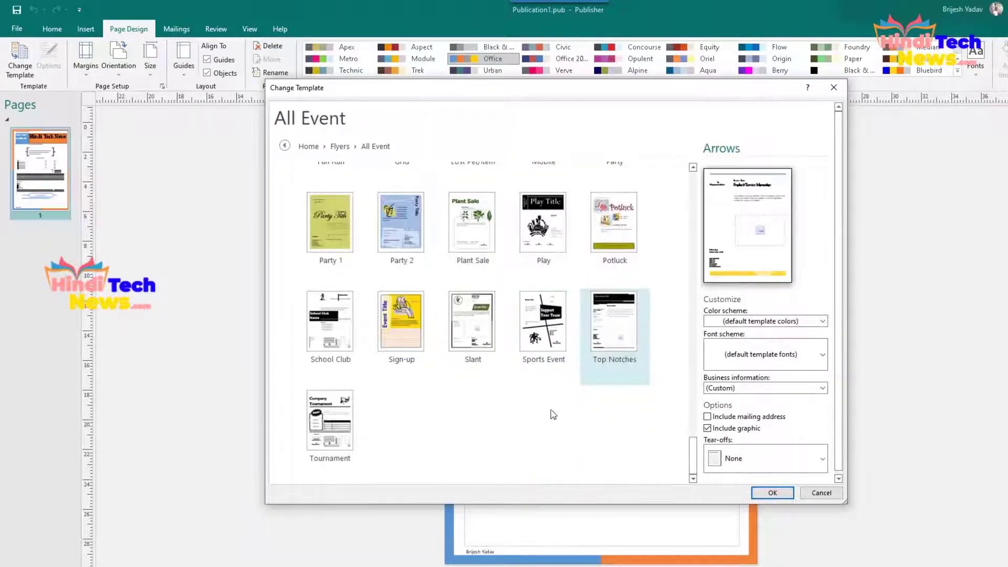
scroll(476, 434, up, 20)
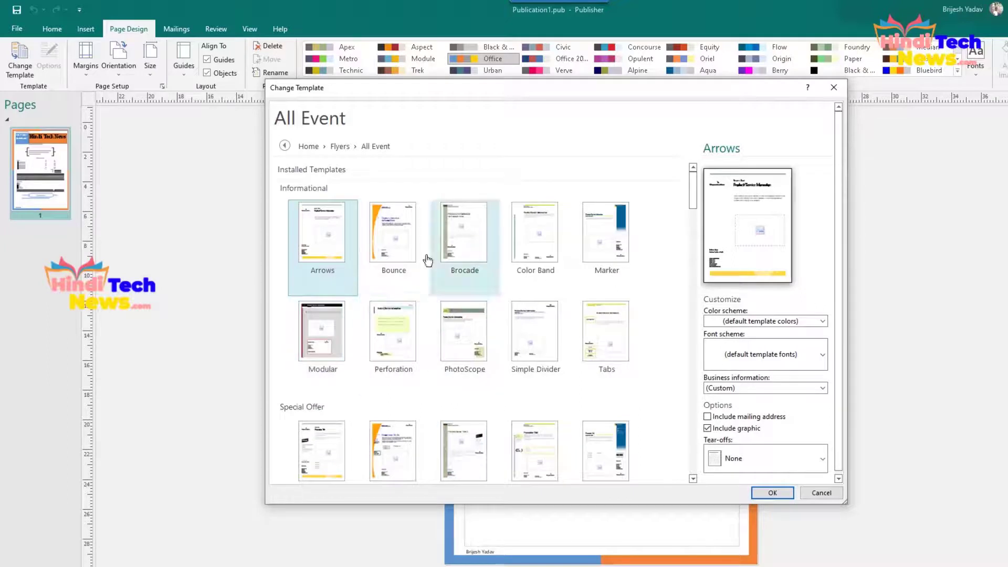
Choose the informational Bounce flyer template and apply it to the current publication
click(394, 244)
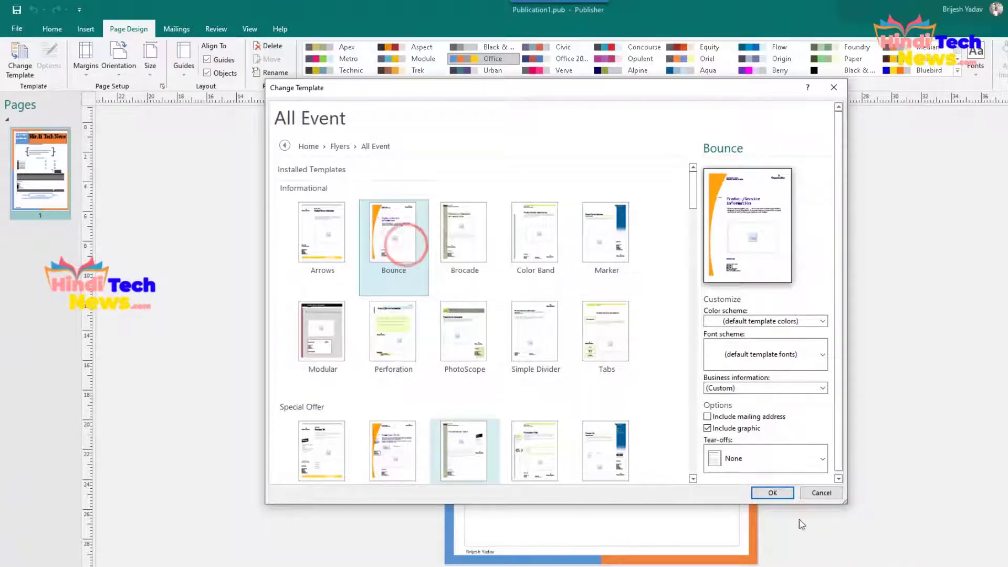
click(774, 494)
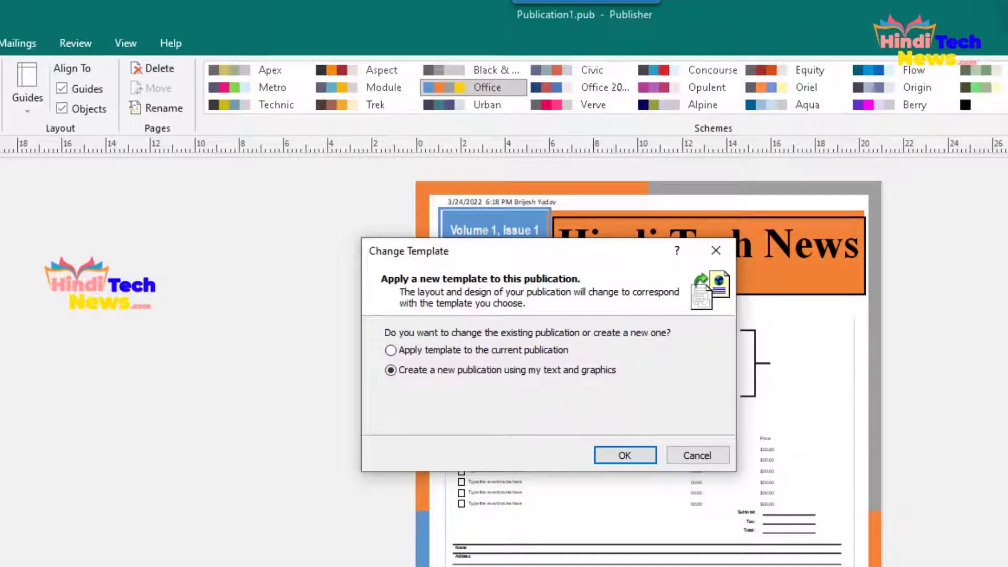
click(390, 350)
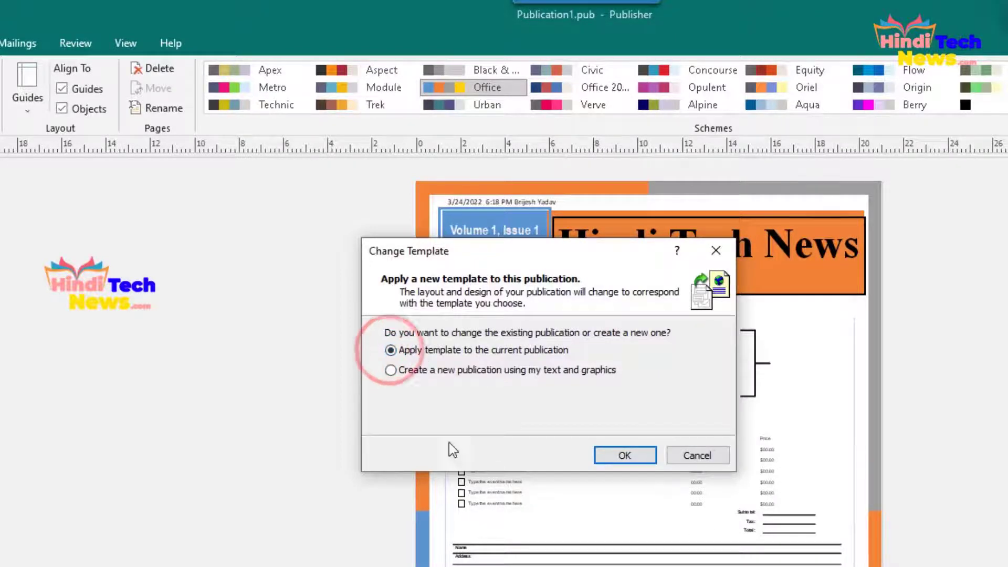
click(390, 371)
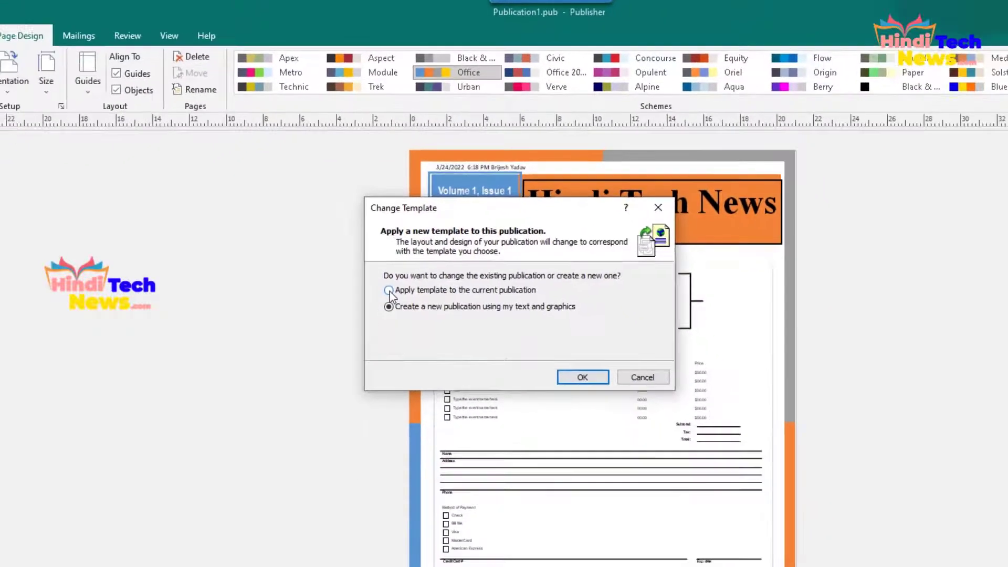
click(390, 350)
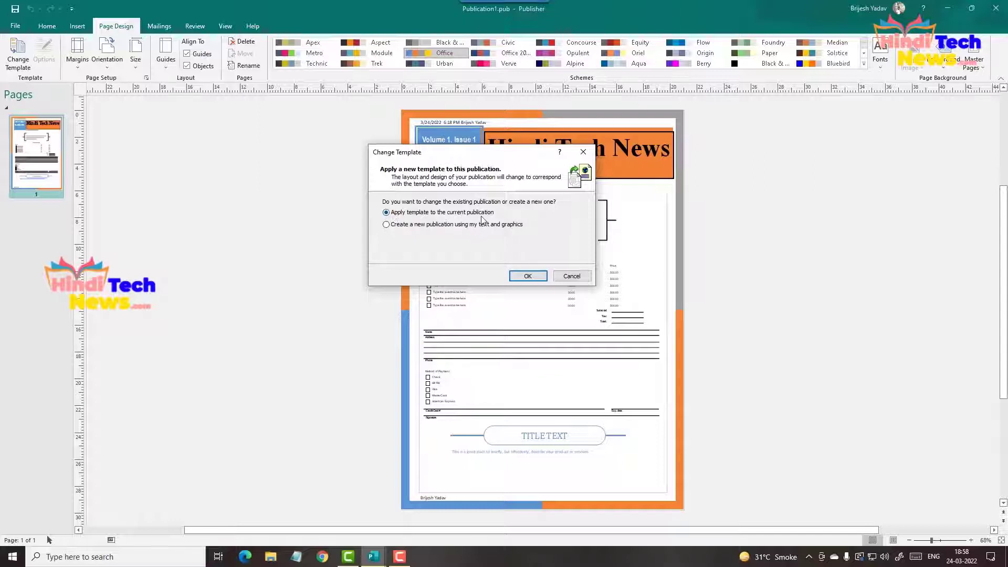
click(528, 277)
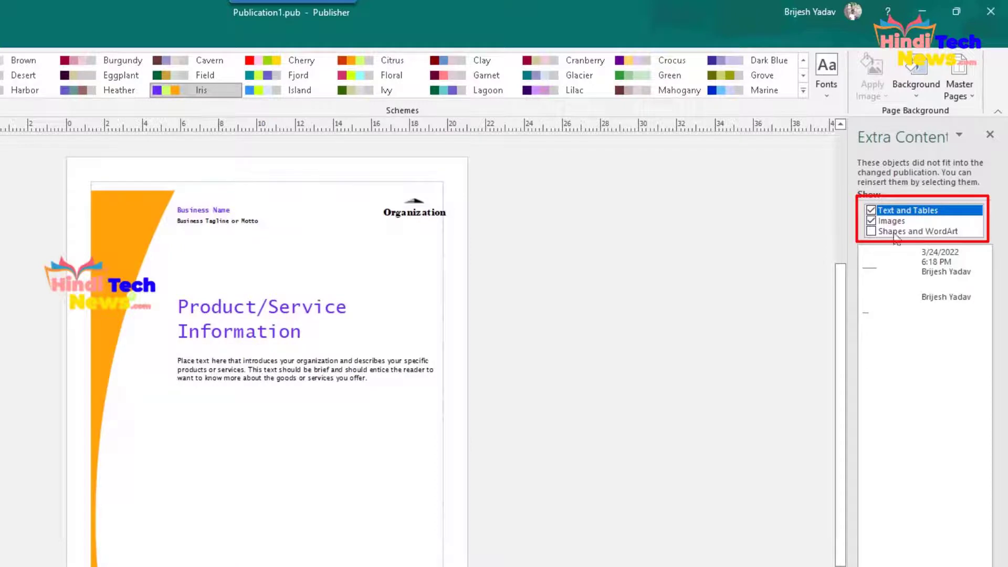
Reinsert the Hindi Tech News masthead from the extra shapes and WordArt content and scale it down to about three quarters of its width
click(871, 232)
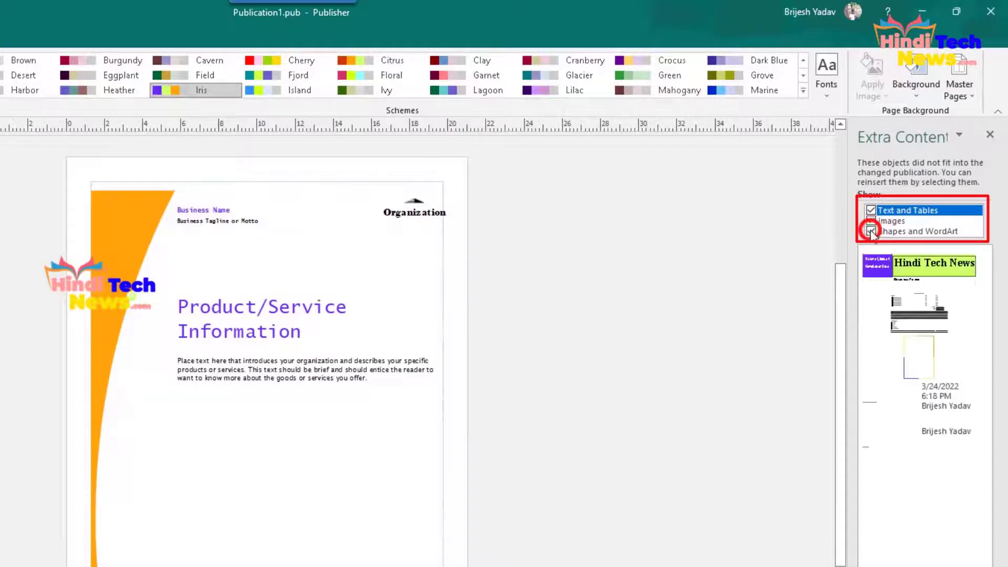
click(920, 277)
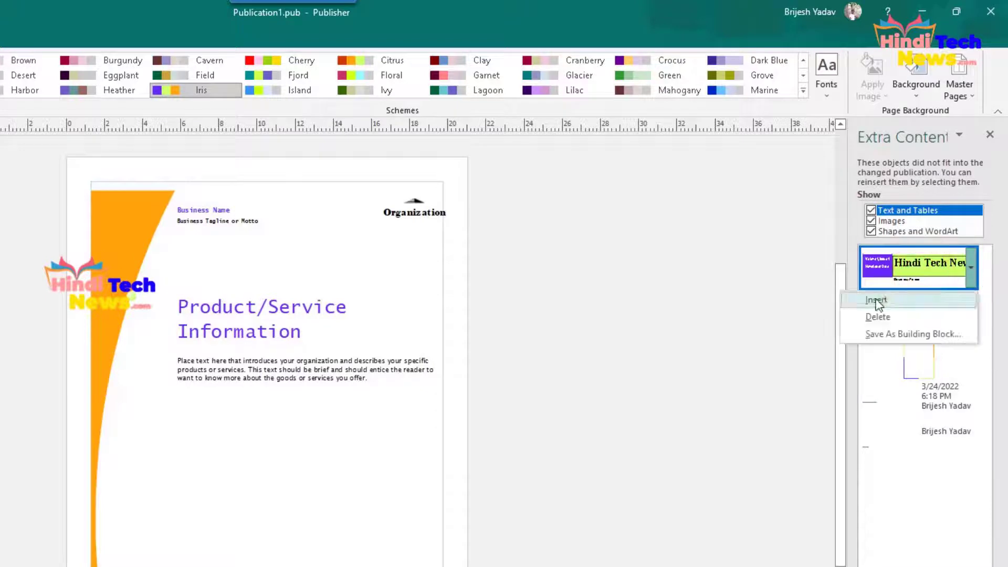
click(876, 301)
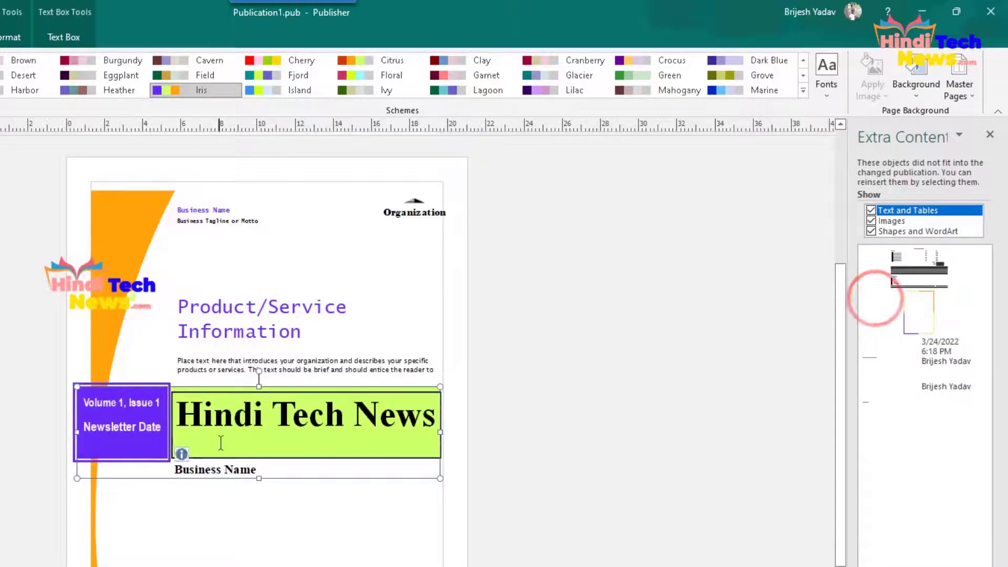
drag(440, 477, 356, 459)
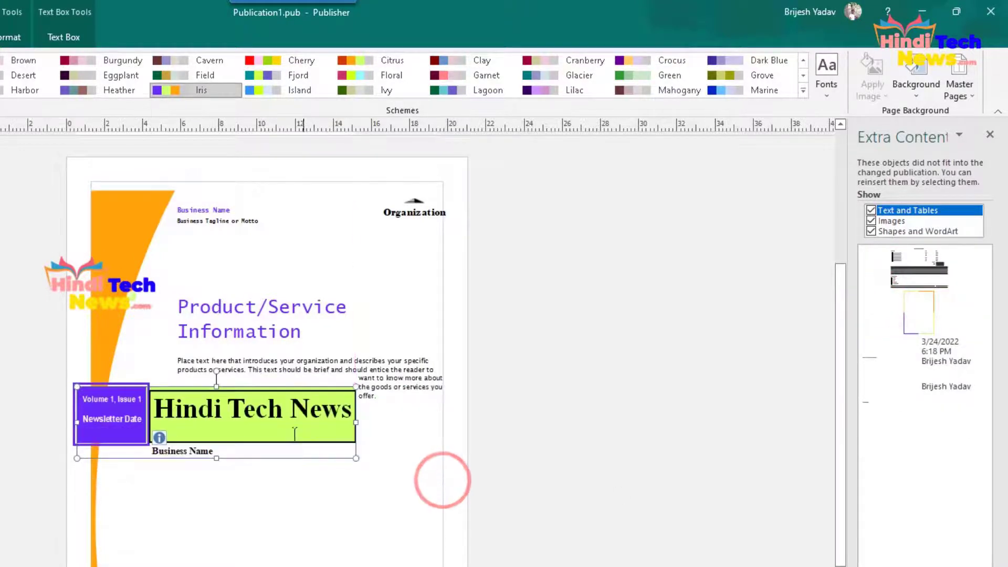
Move the Hindi Tech News masthead up above the Product/Service Information heading and select the picture placeholder below the text
drag(222, 390, 302, 236)
click(283, 517)
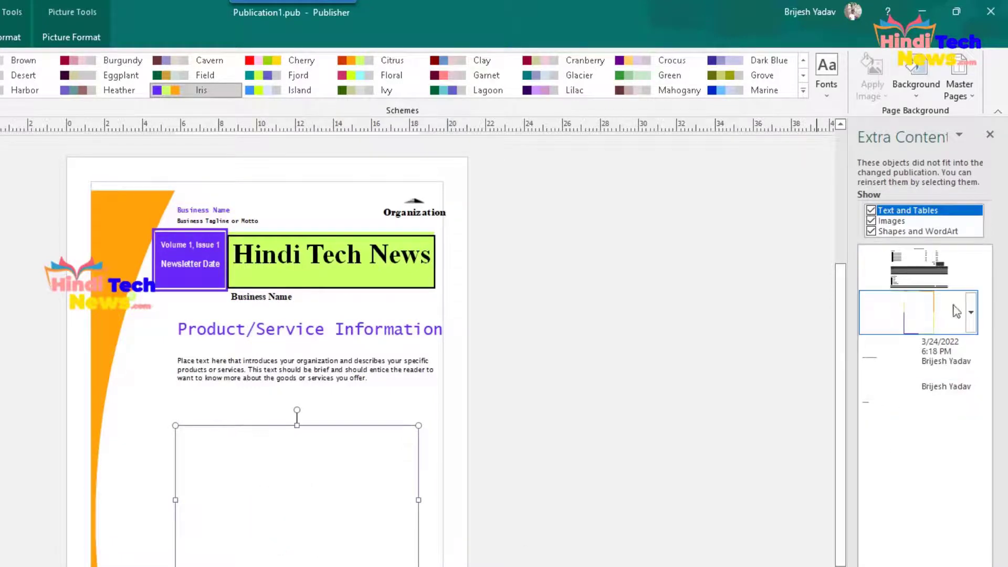
Try reinserting the multicolored page border from the extra content, then undo the insertion
click(971, 314)
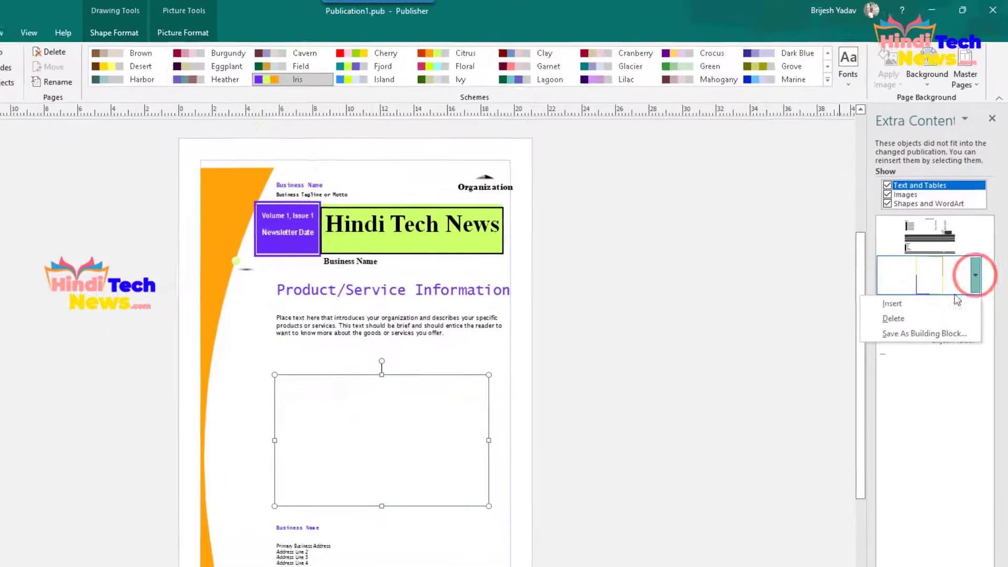
click(904, 295)
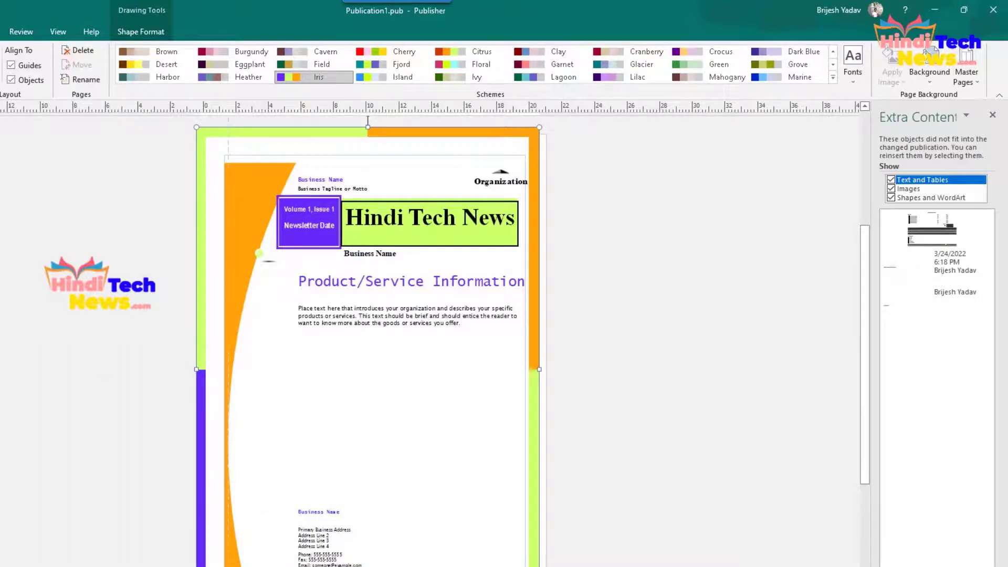
key(ctrl+z)
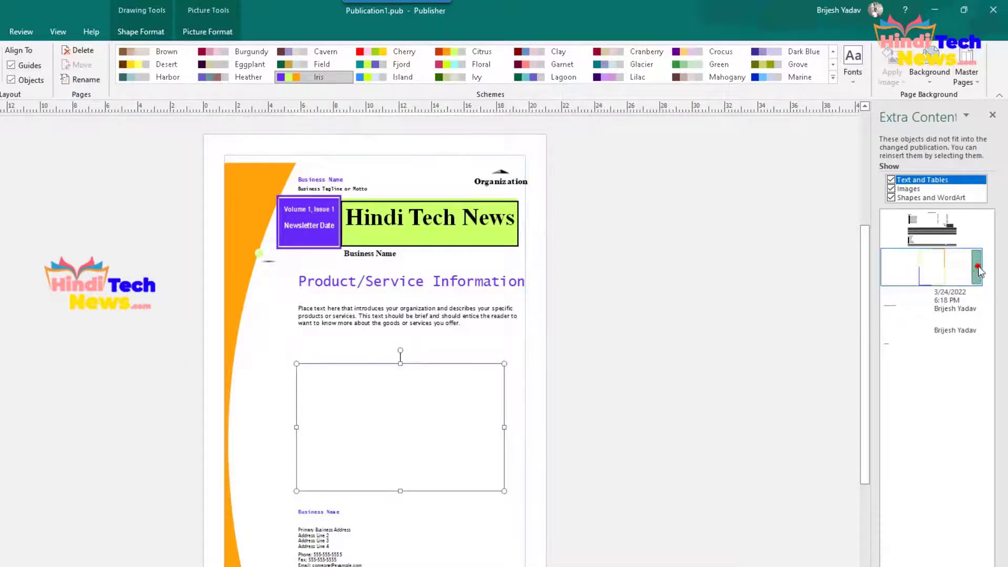
click(978, 267)
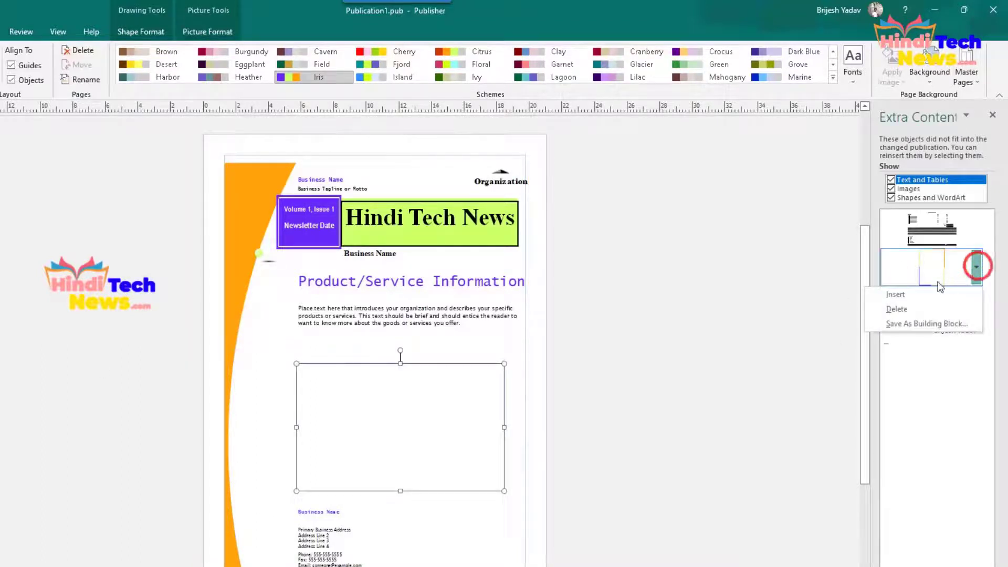
click(967, 387)
click(978, 305)
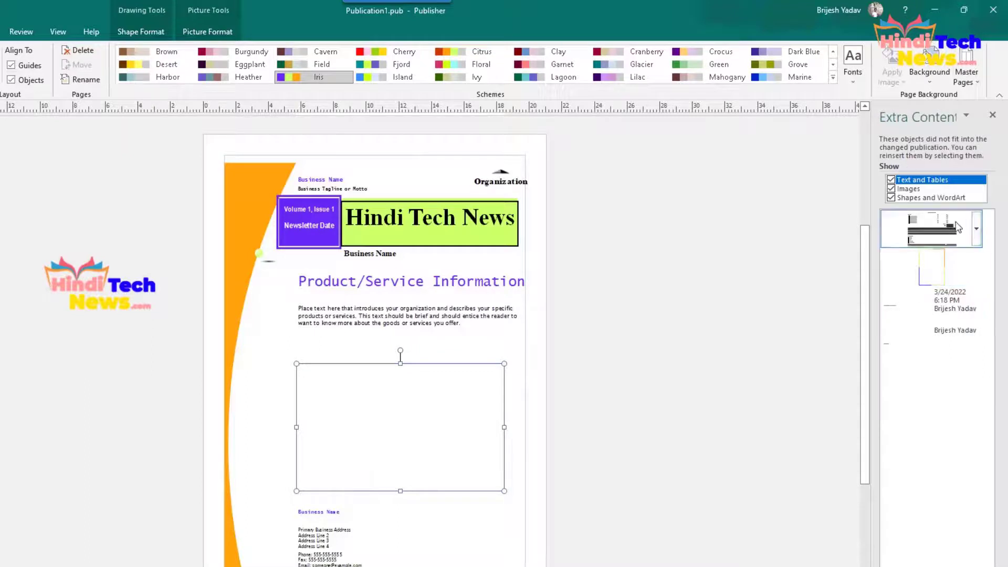
Reinsert the sign-up form from the extra content, place it below the Product/Service Information heading and scale it down to fit the page
click(976, 229)
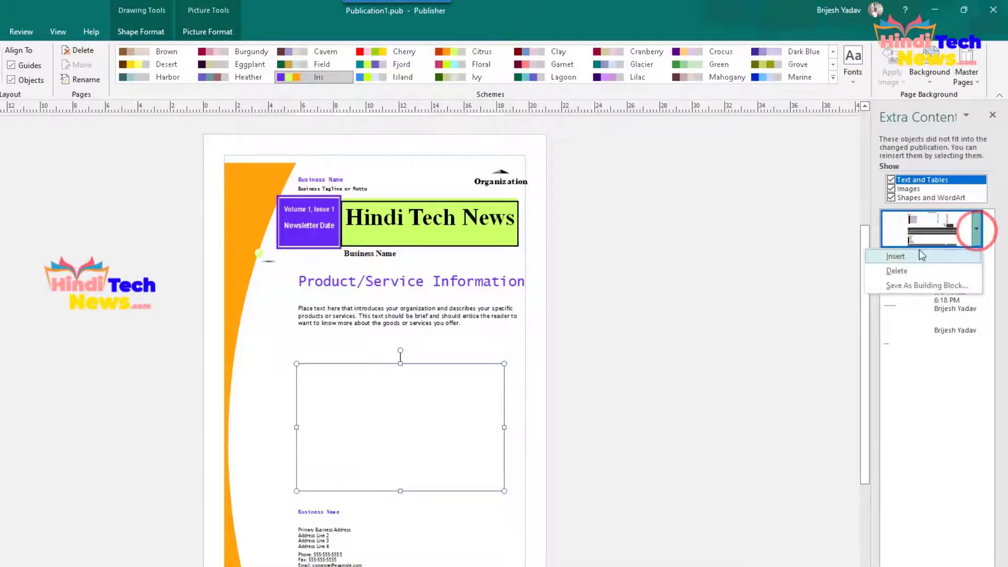
click(896, 256)
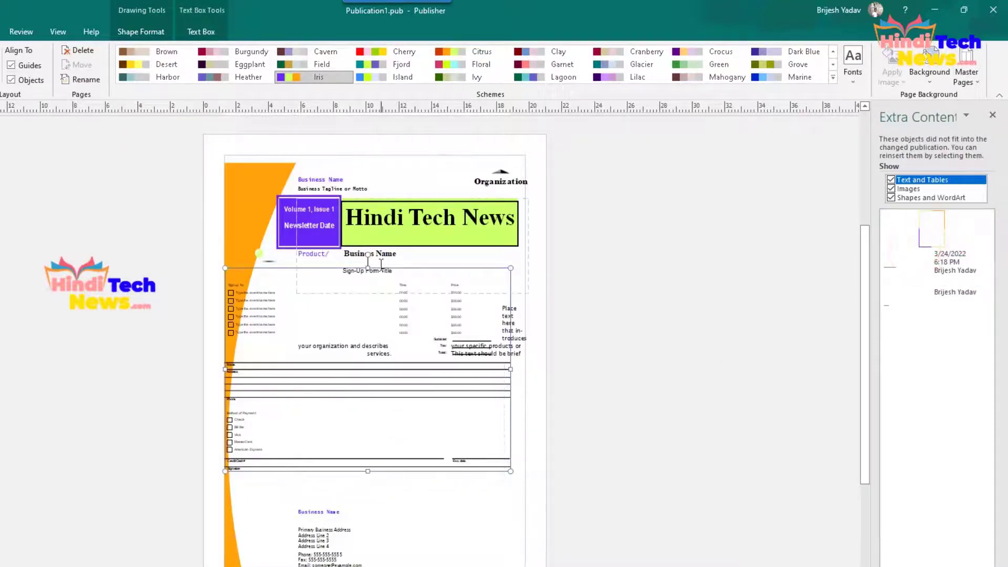
drag(412, 286, 467, 305)
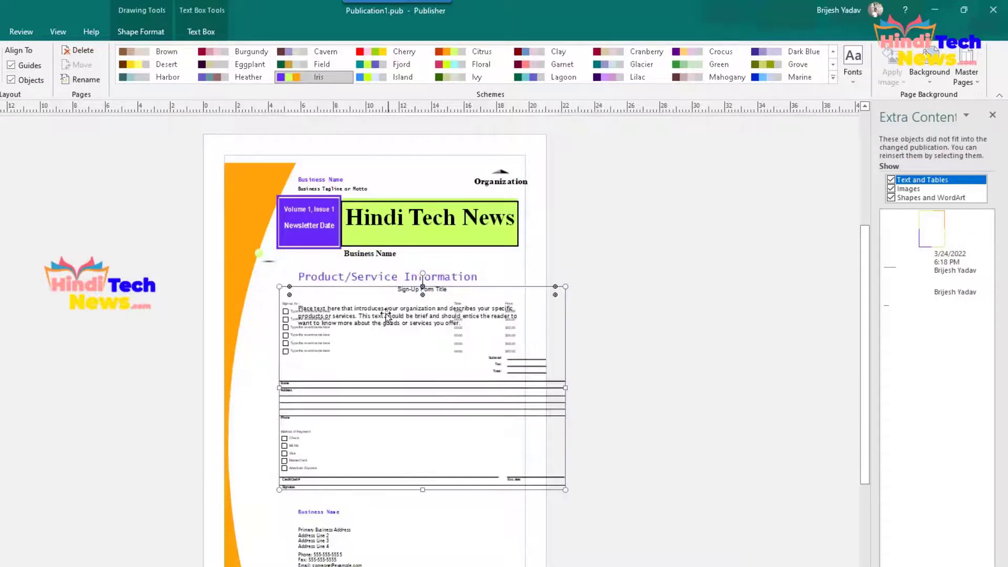
drag(568, 492, 536, 475)
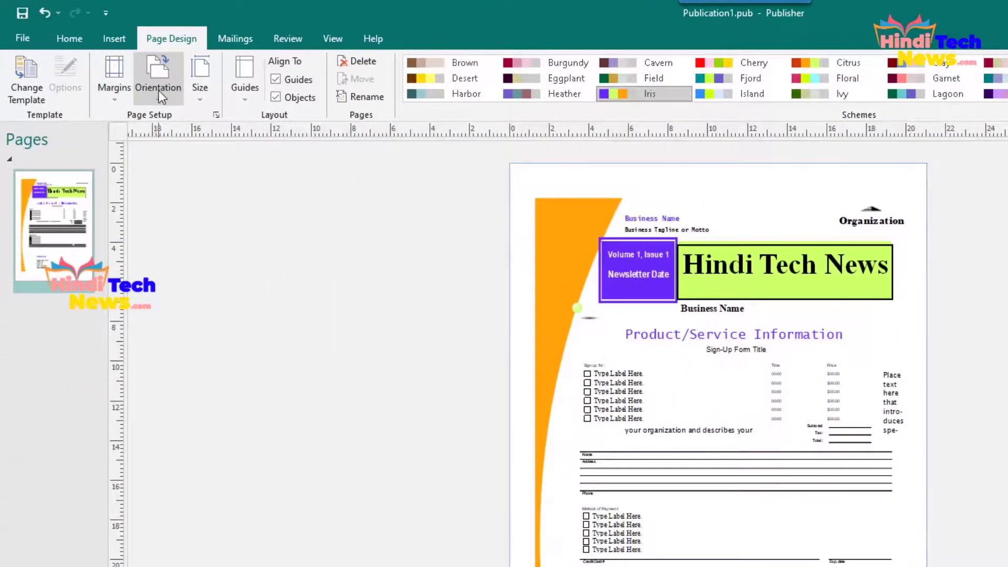
Examine the page orientation choices and the built-in page sizes without changing either
click(159, 91)
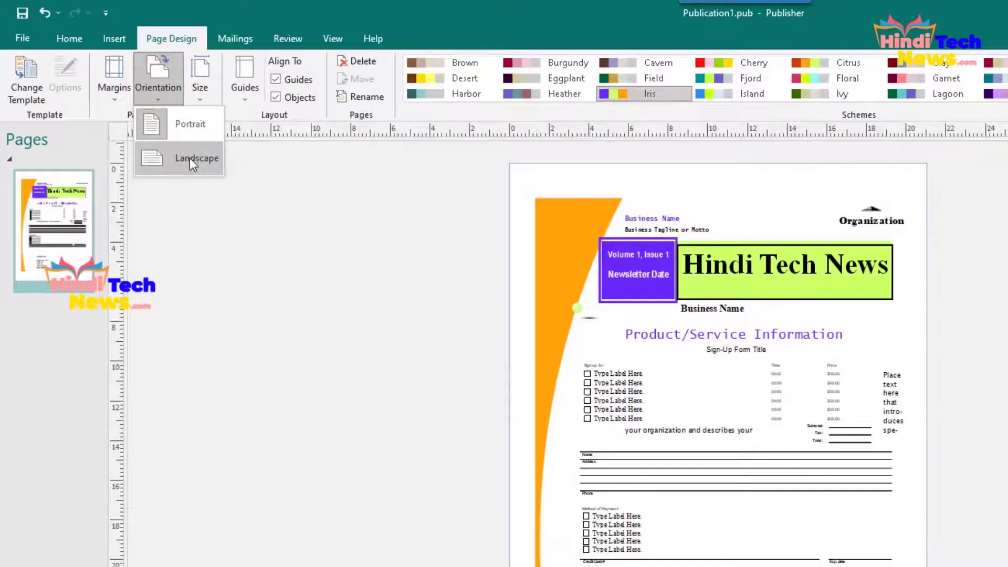
click(369, 271)
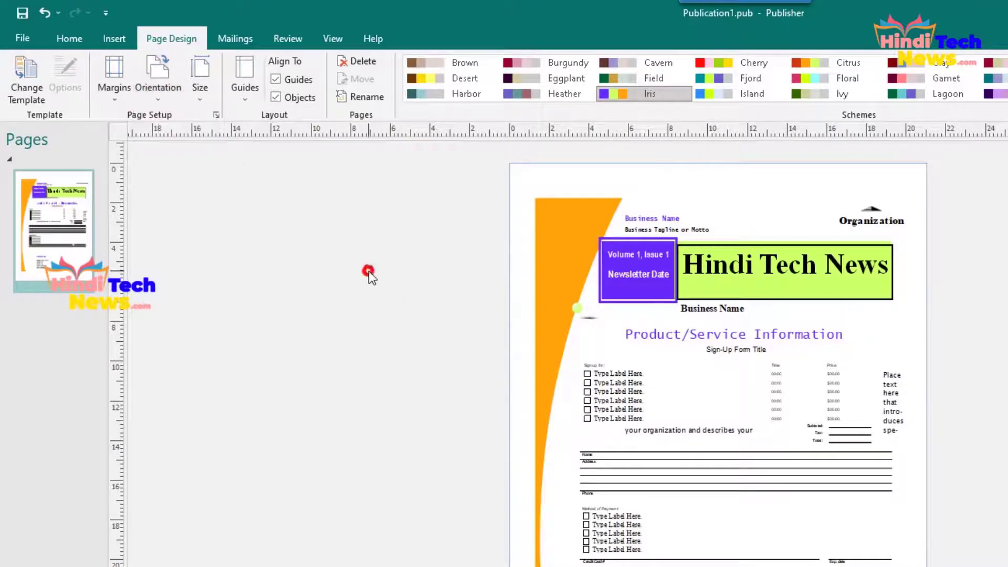
click(204, 93)
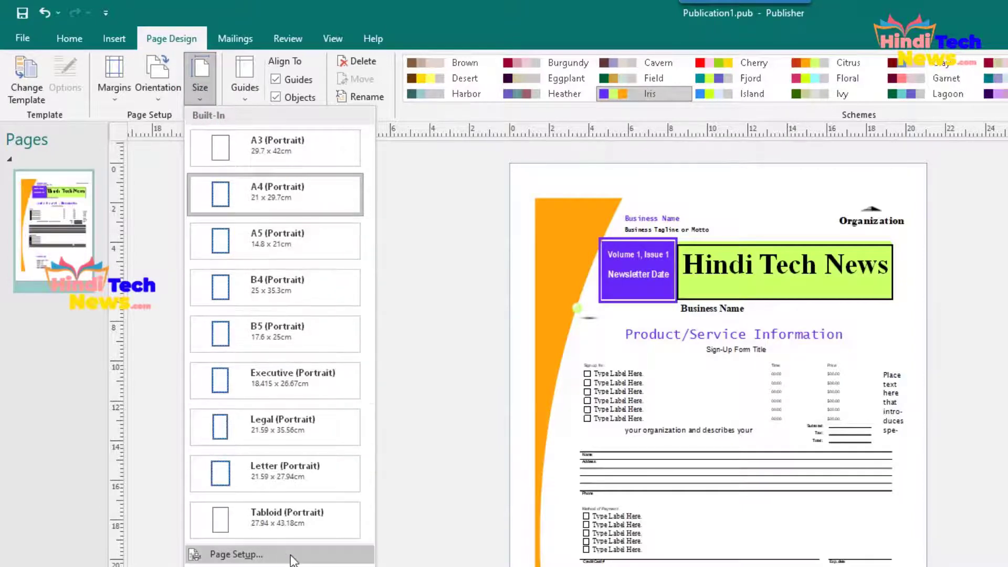
click(452, 237)
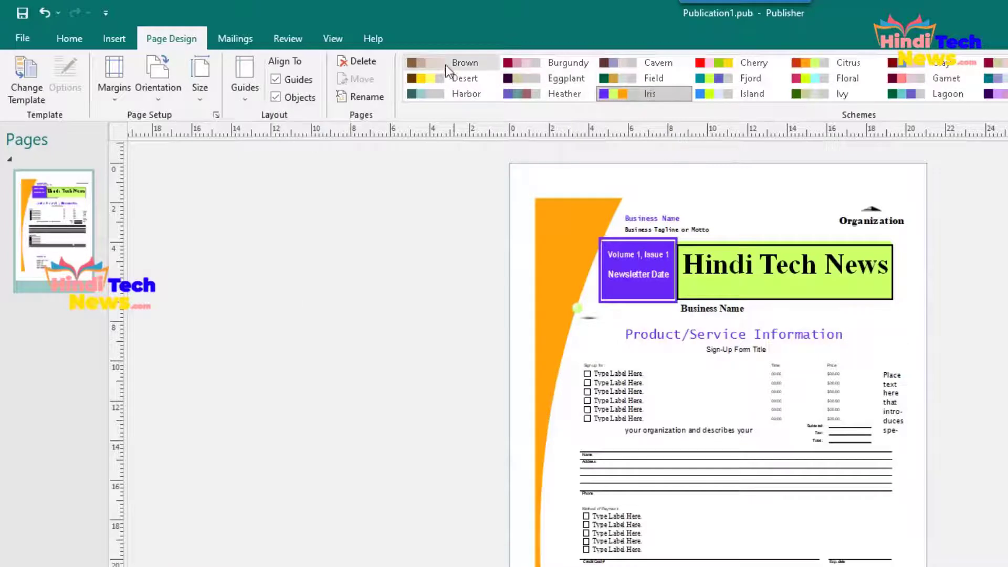
Try the Desert, Heather, Iris and Field color schemes on the flyer, then apply the Garnet scheme
click(460, 77)
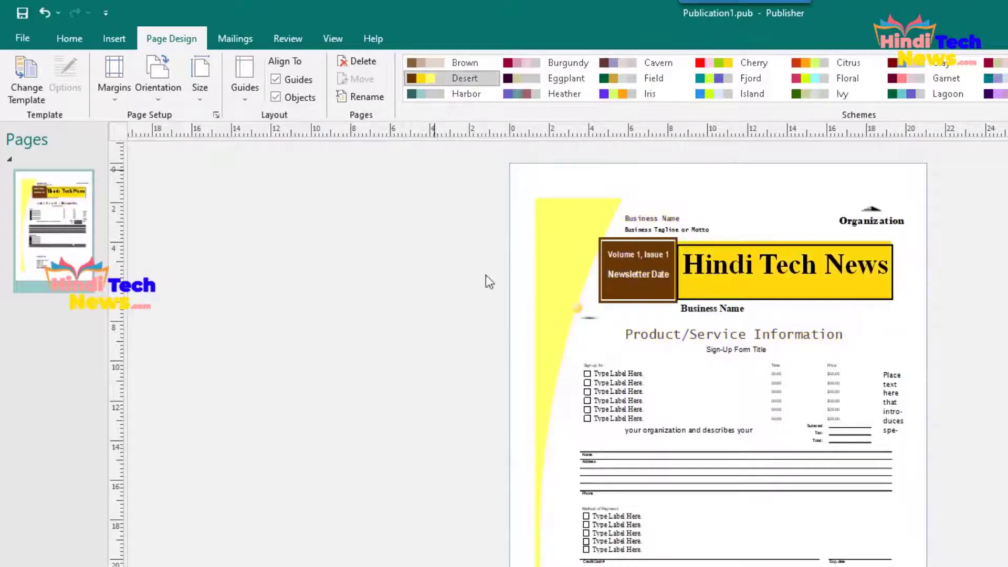
click(531, 96)
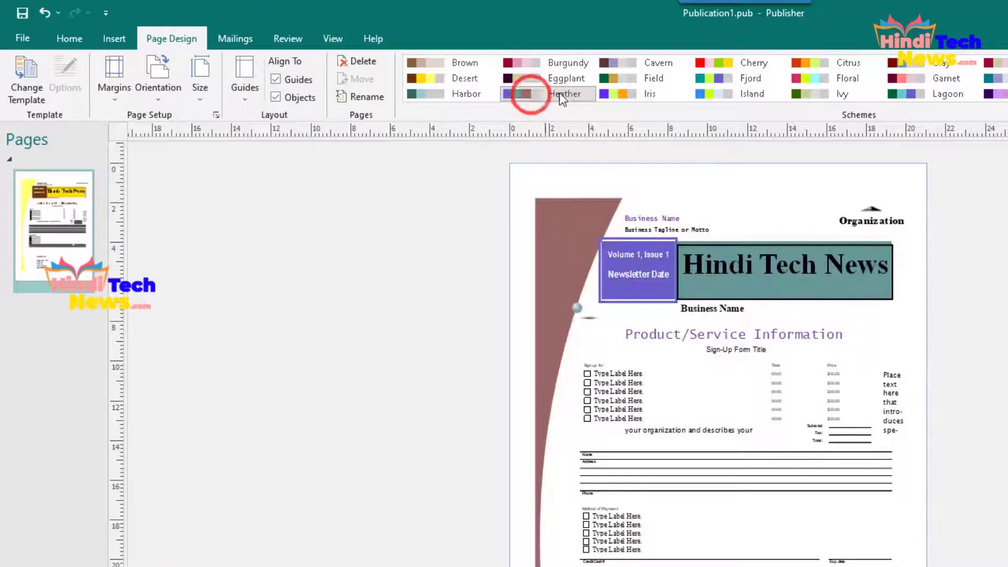
click(618, 95)
click(626, 80)
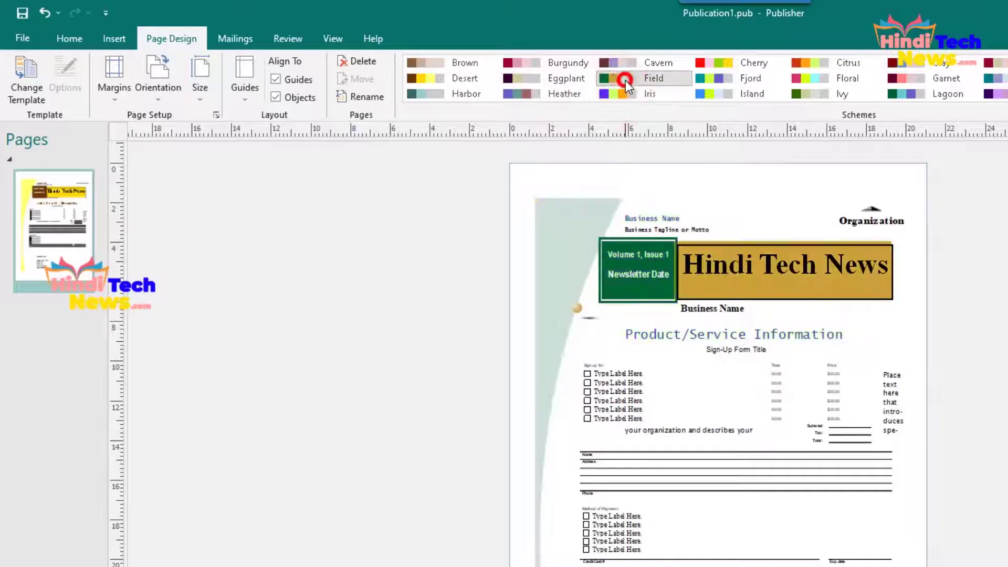
click(909, 77)
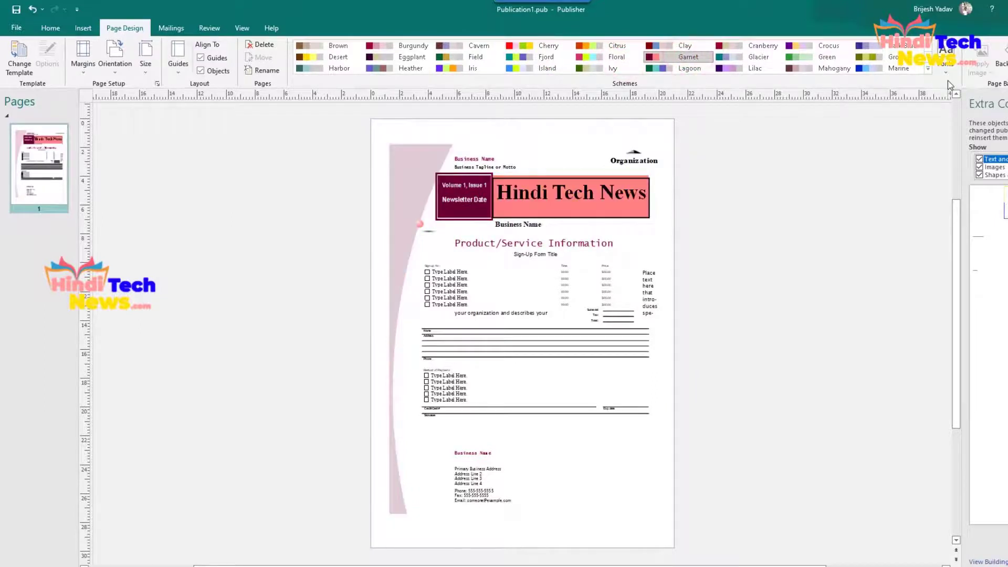
Look through the full collection of color schemes and the list of built-in font schemes
click(929, 69)
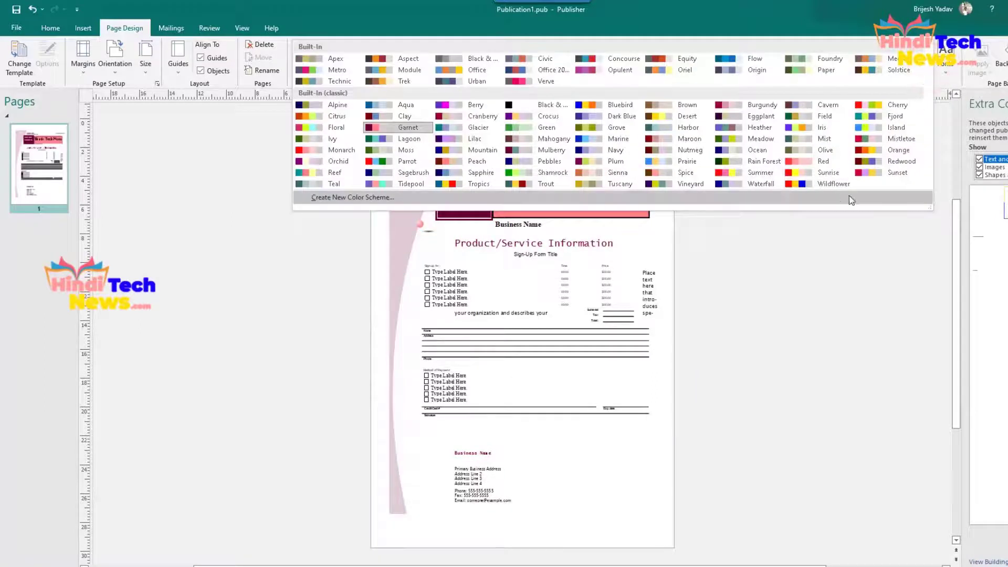
click(761, 251)
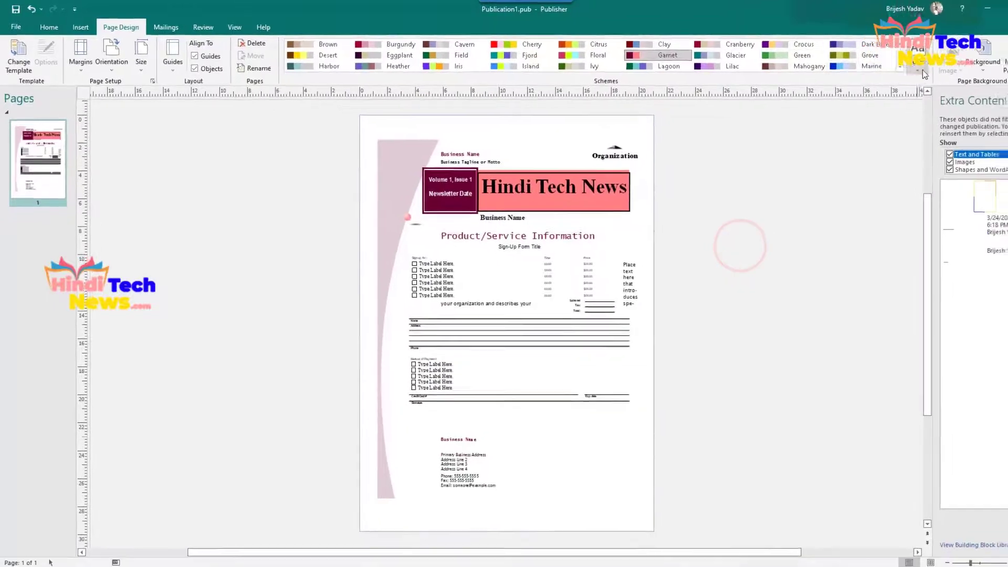
click(888, 62)
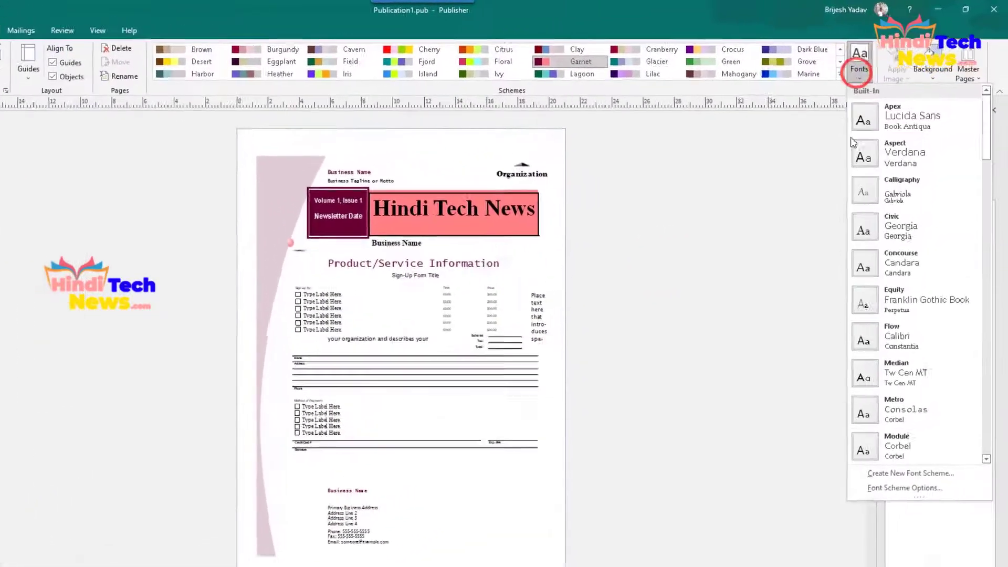
scroll(900, 462, down, 10)
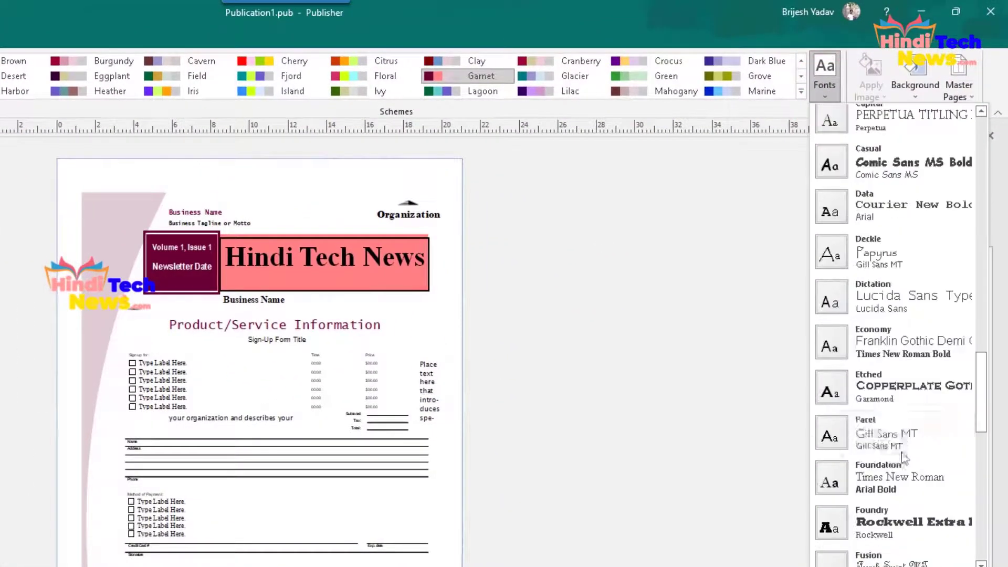
scroll(900, 421, down, 5)
click(900, 421)
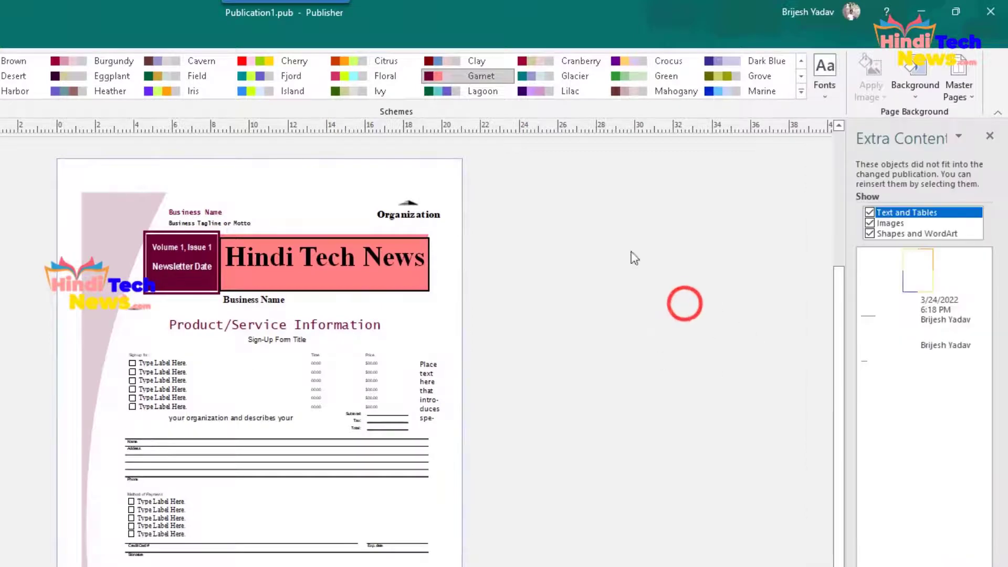
Apply the dark maroon gradient page background with dark left and right edges and a white center
click(919, 92)
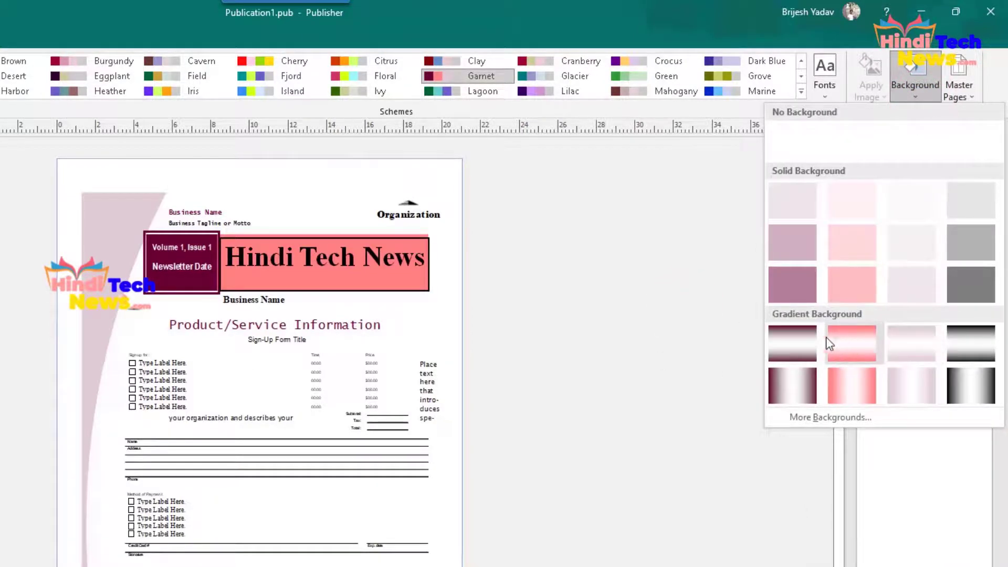
click(795, 385)
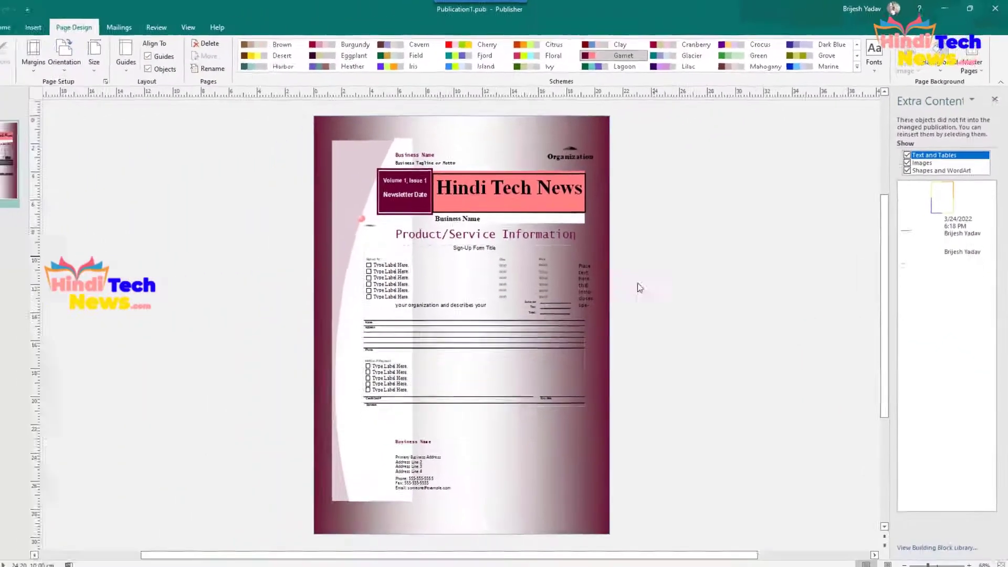
click(612, 359)
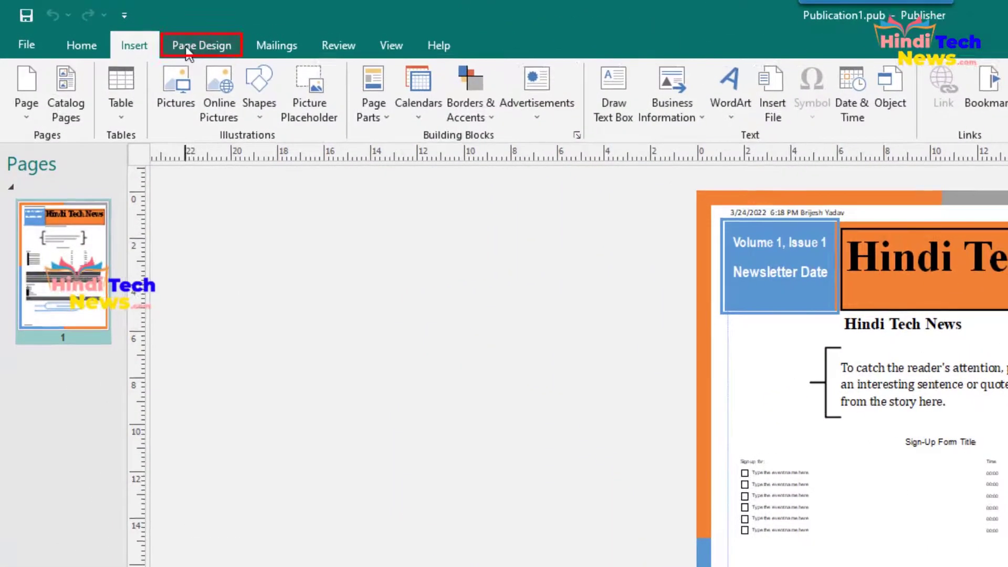
Browse the All Event flyer templates and choose the Bounce informational template as the publication's new template
click(205, 48)
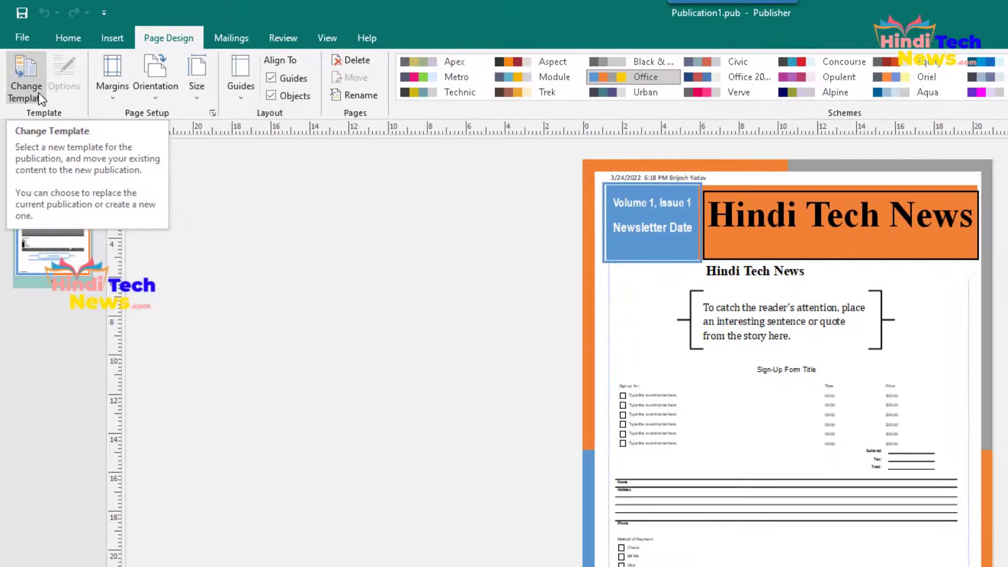
click(39, 93)
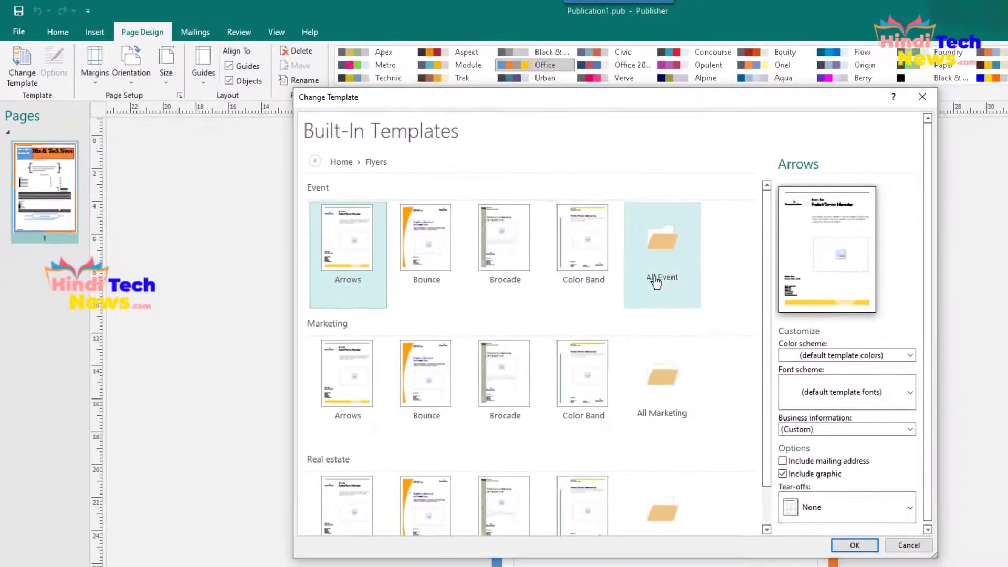
scroll(526, 401, down, 1)
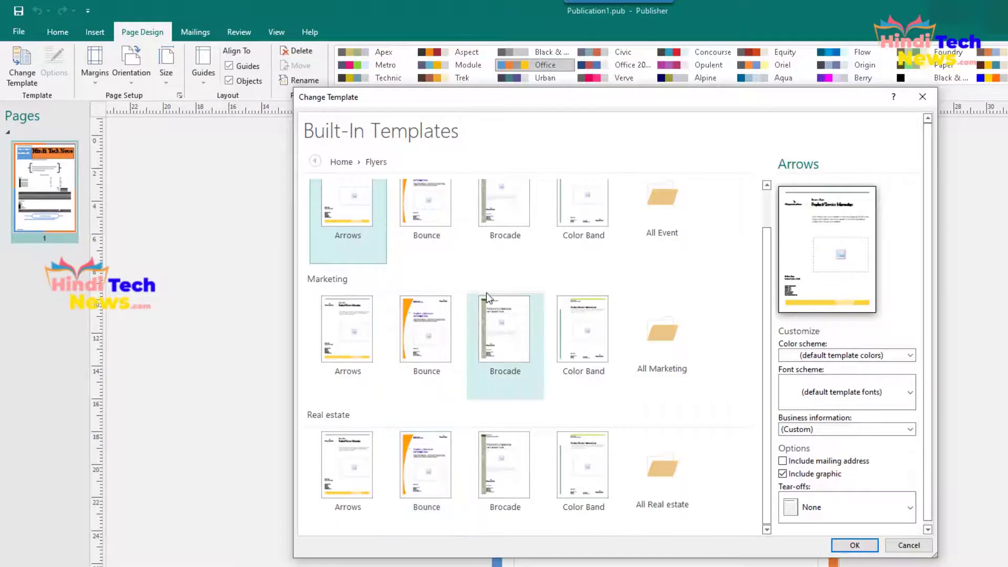
scroll(498, 362, up, 1)
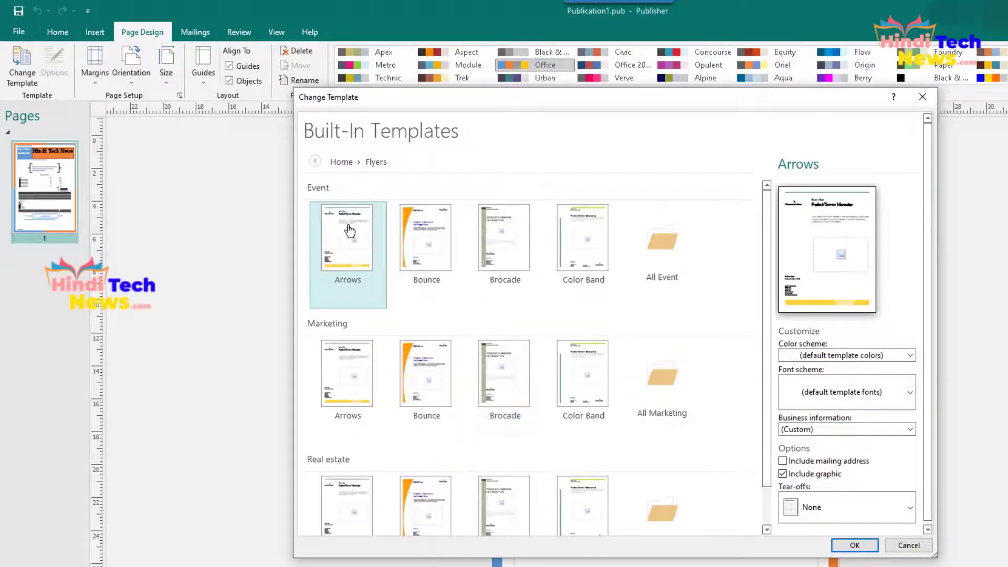
click(663, 259)
scroll(525, 394, down, 15)
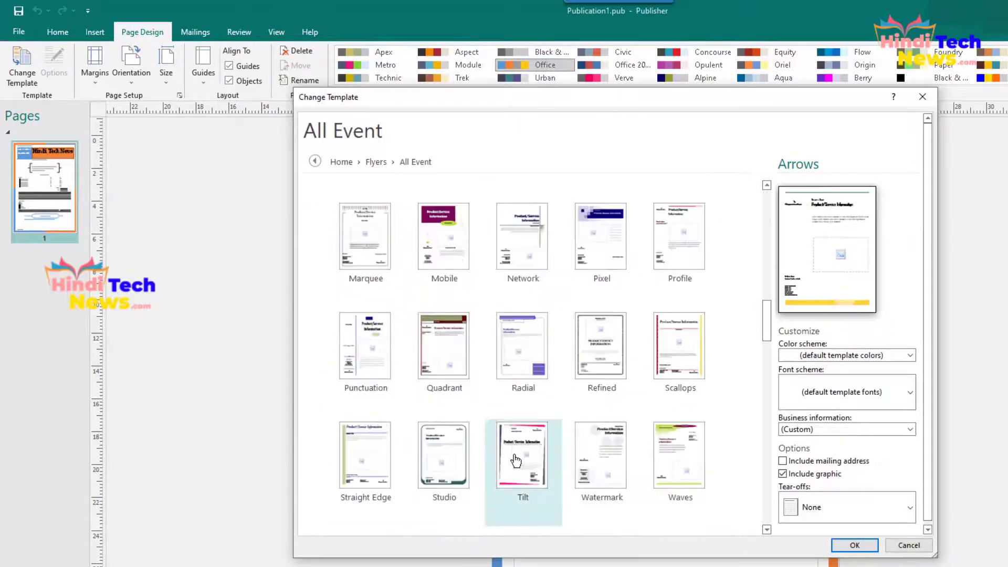
scroll(563, 411, up, 10)
scroll(566, 428, down, 12)
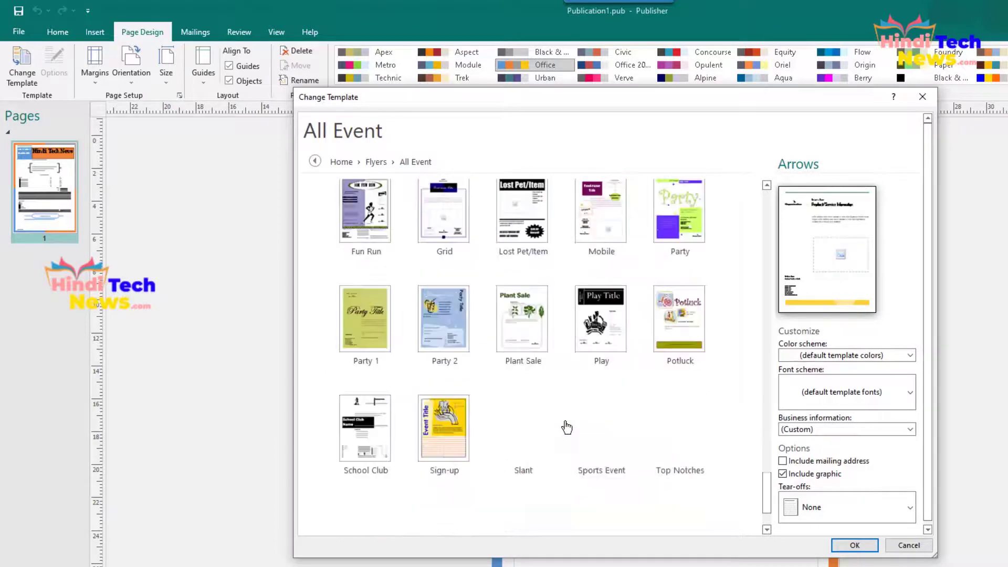
scroll(682, 467, down, 2)
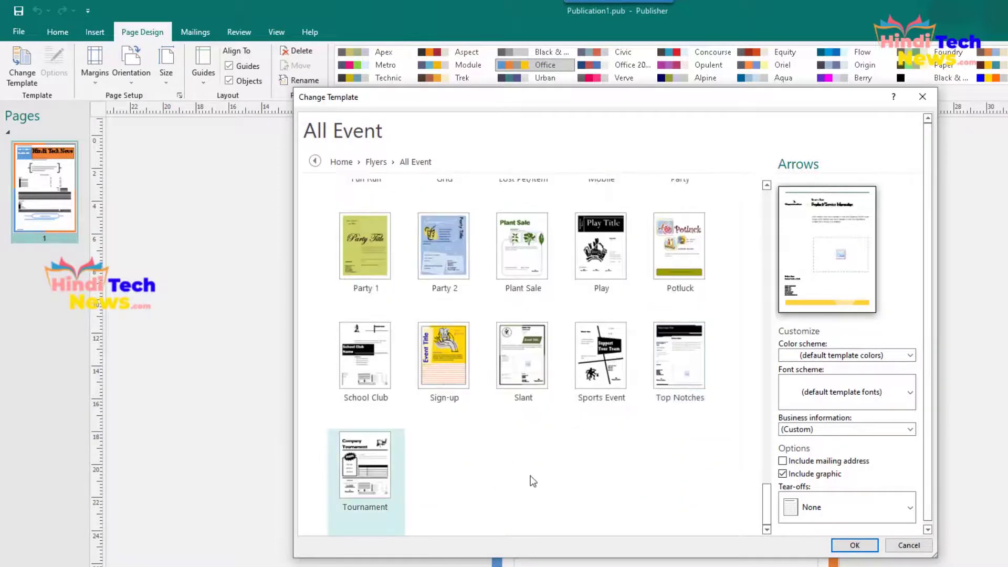
scroll(533, 481, up, 20)
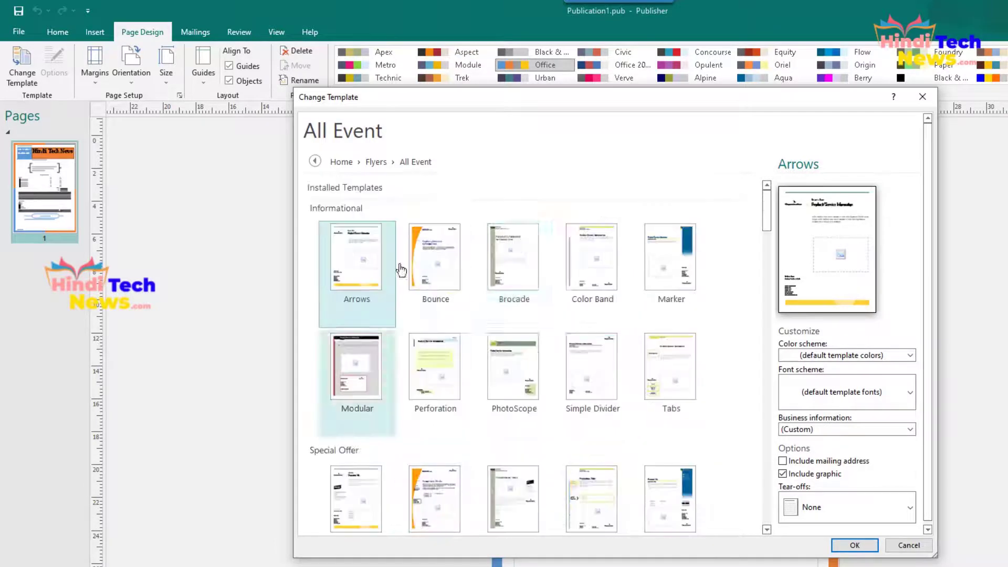
click(436, 270)
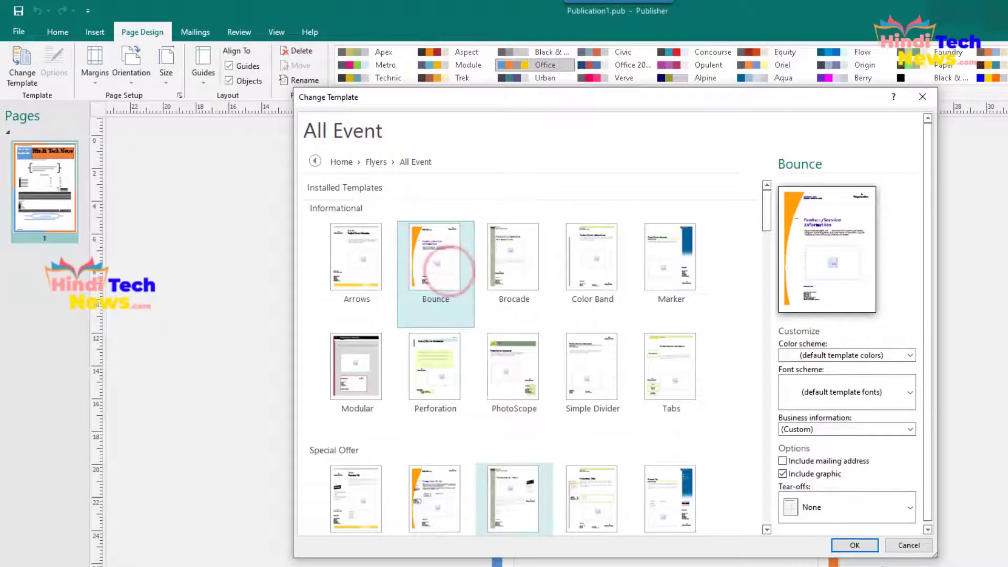
Apply the chosen template to the current publication rather than creating a new publication from its text and graphics
click(856, 545)
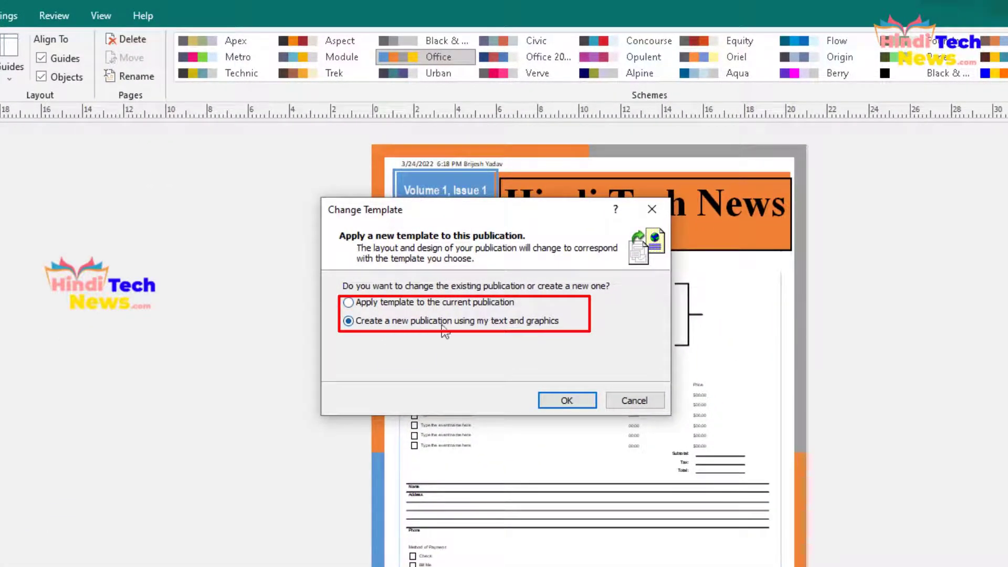
click(347, 302)
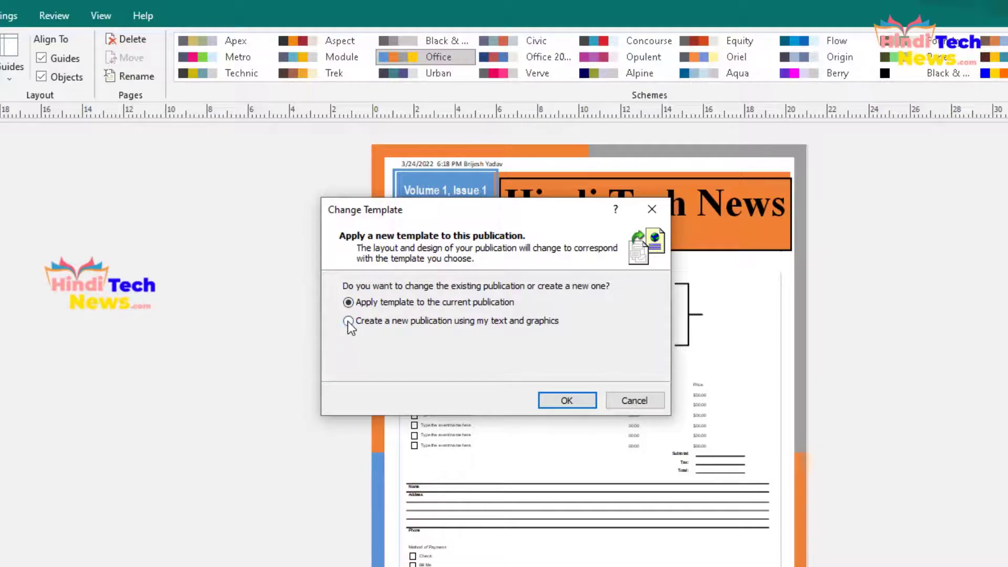
click(348, 321)
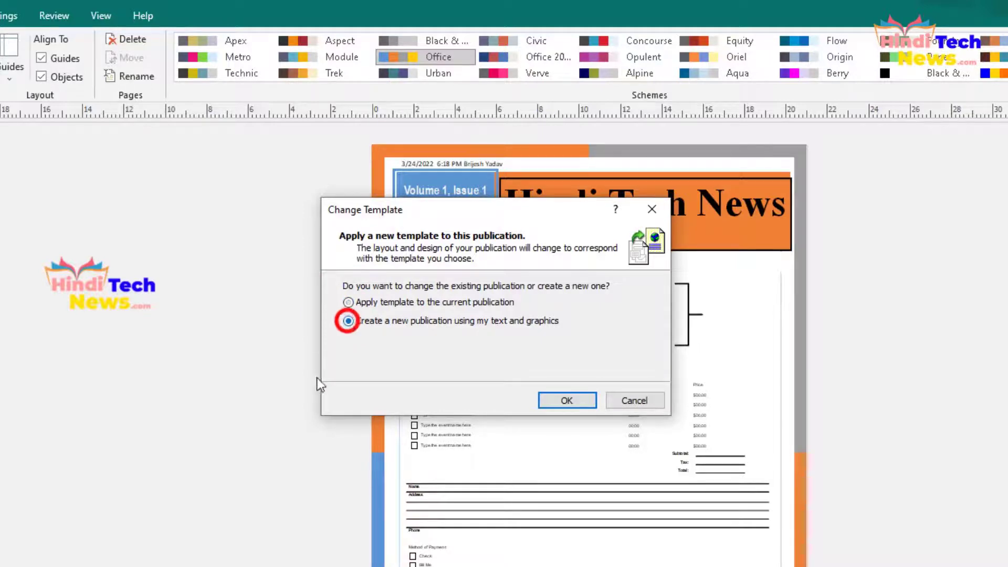
click(348, 303)
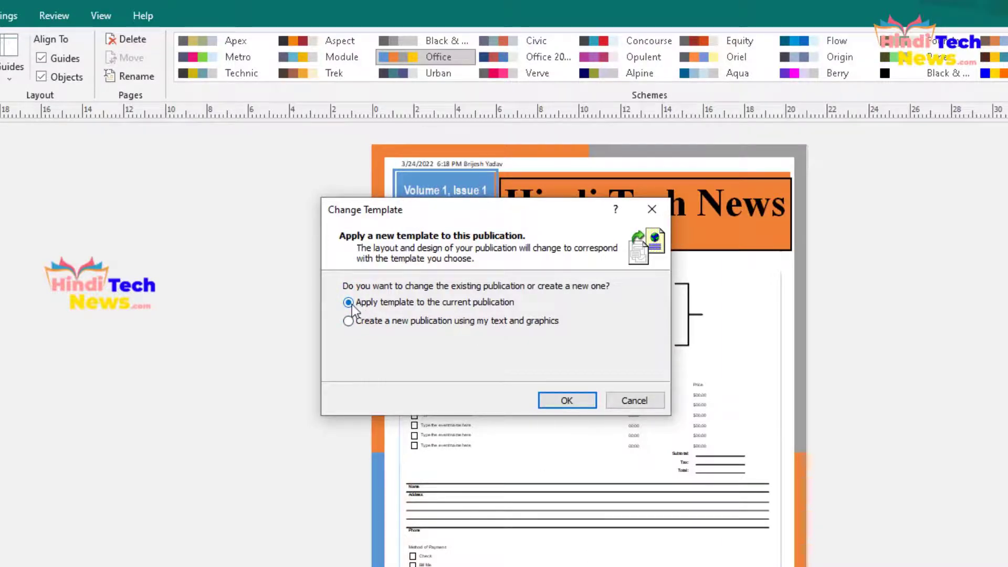
click(564, 403)
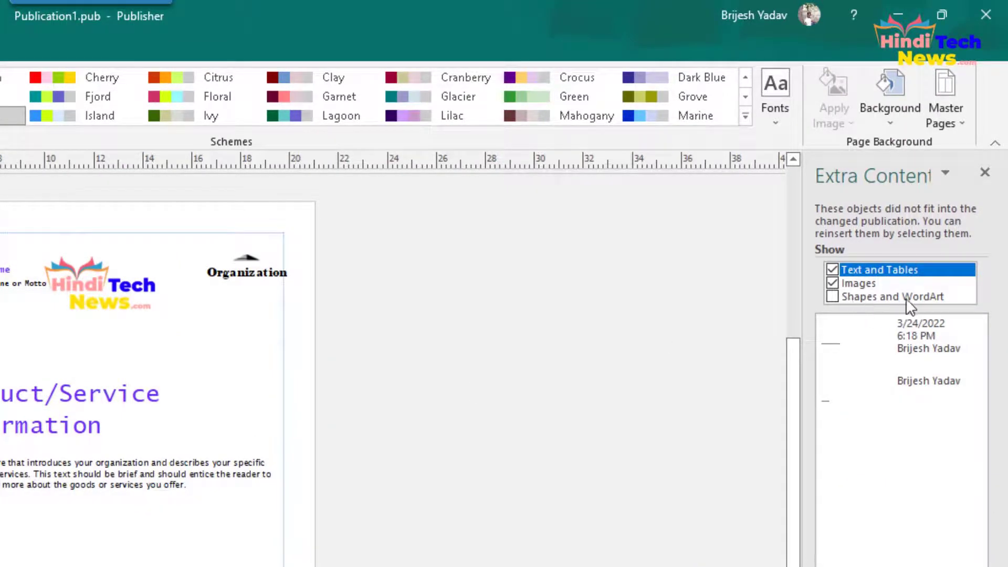
Include shapes and WordArt in the extra content, then reinsert the Hindi Tech News masthead and place it above the Product/Service Information heading
click(832, 297)
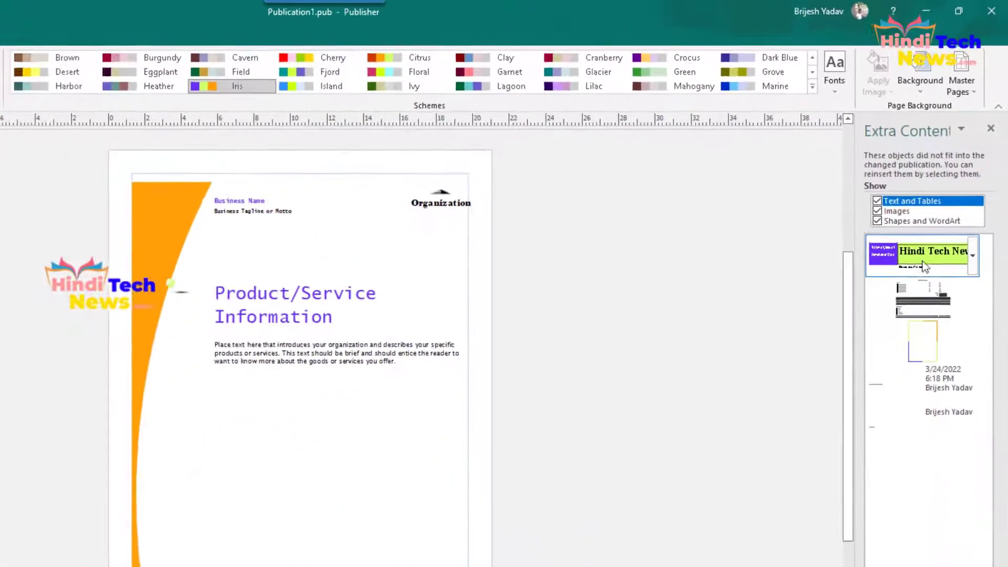
click(926, 257)
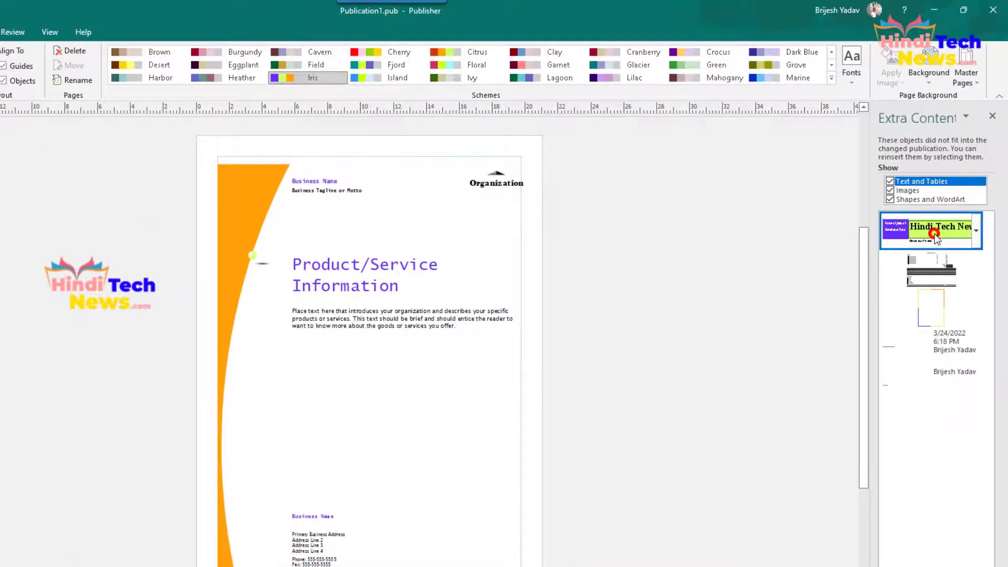
click(977, 234)
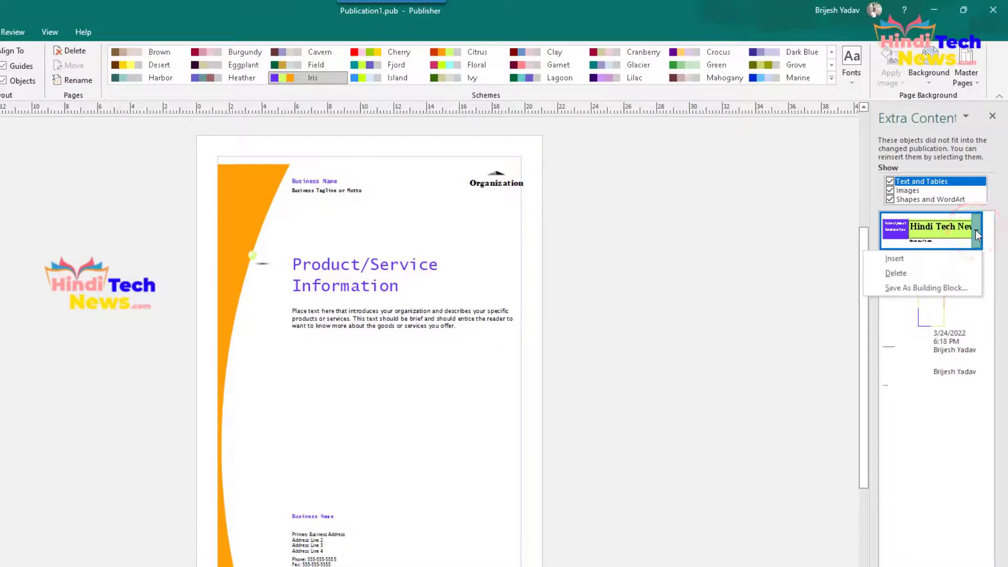
click(895, 258)
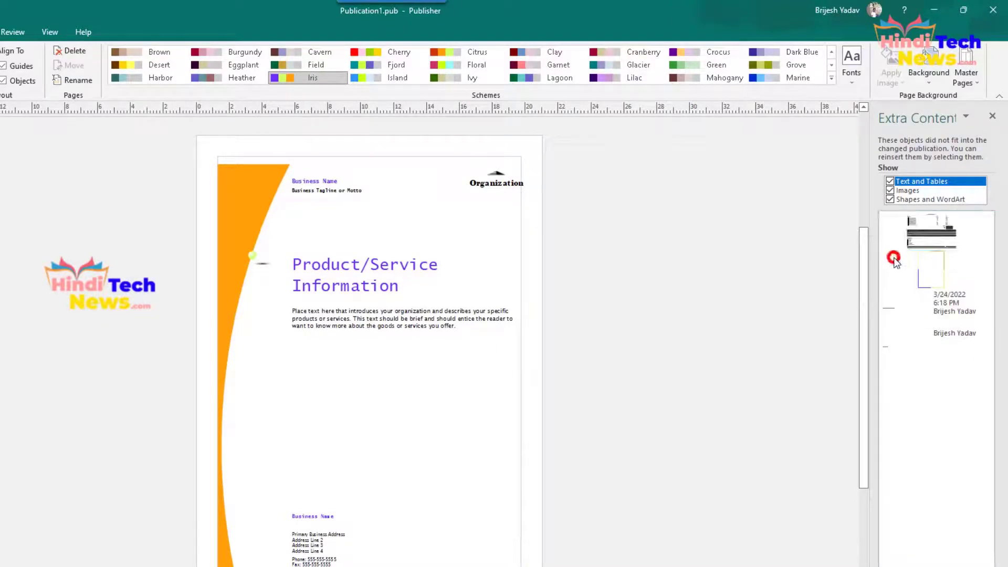
drag(518, 412, 445, 395)
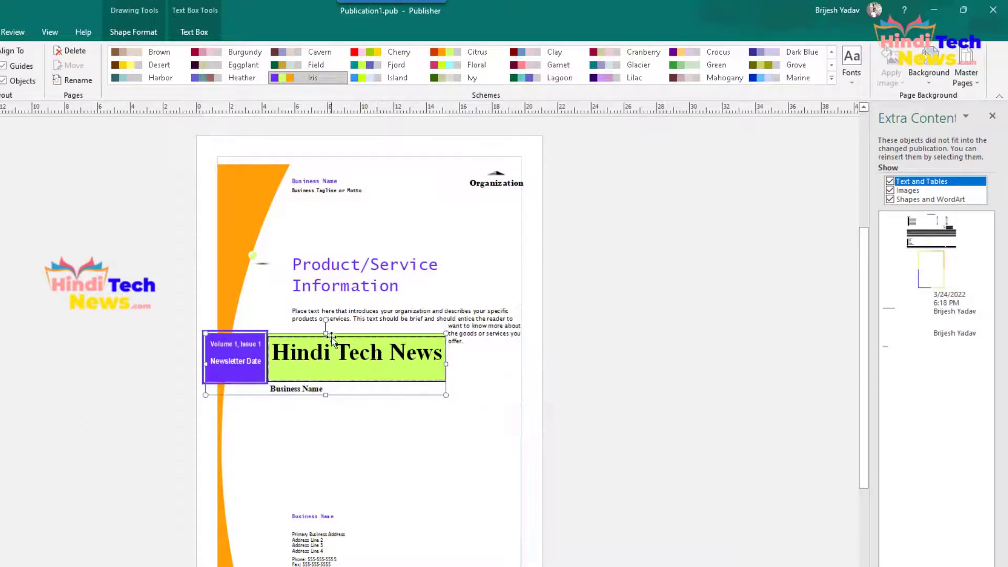
drag(331, 337, 400, 204)
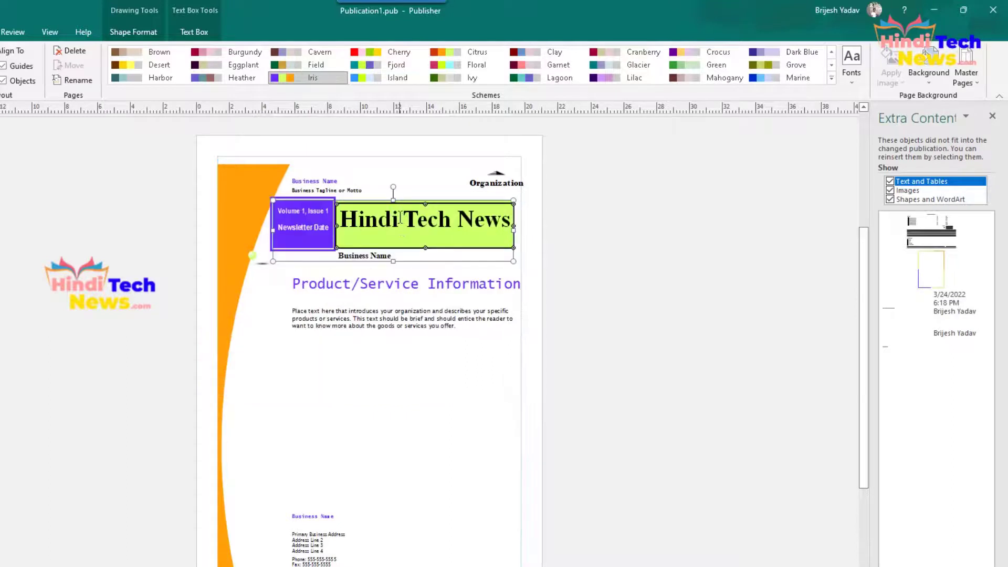
Try reinserting the multicolored page border from the extra content, then undo the insertion
click(384, 450)
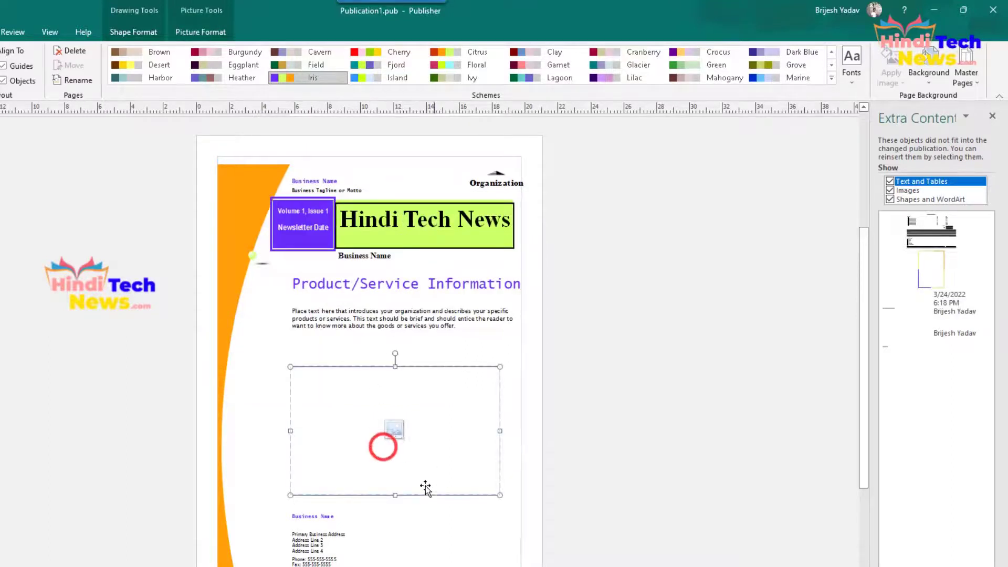
click(976, 271)
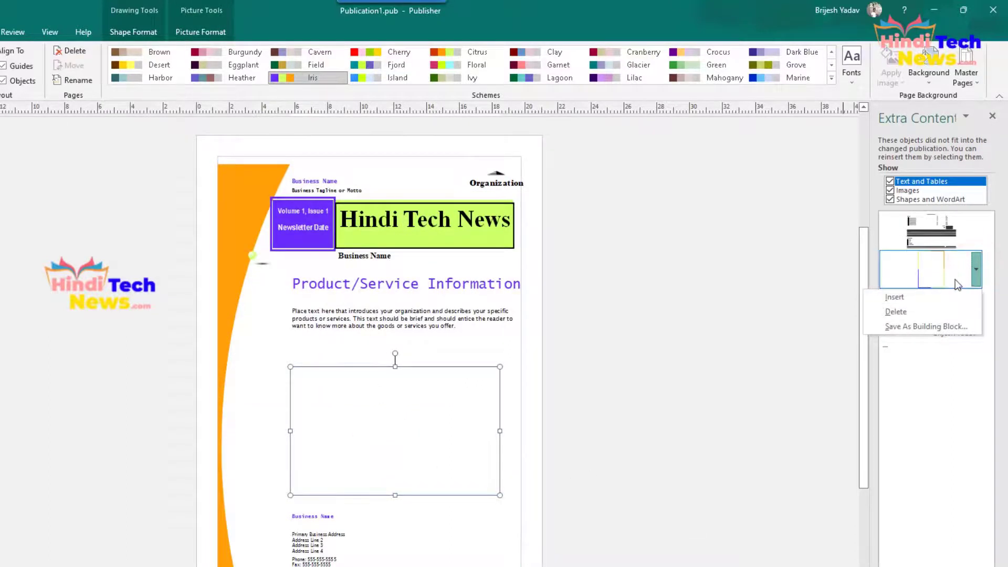
click(903, 299)
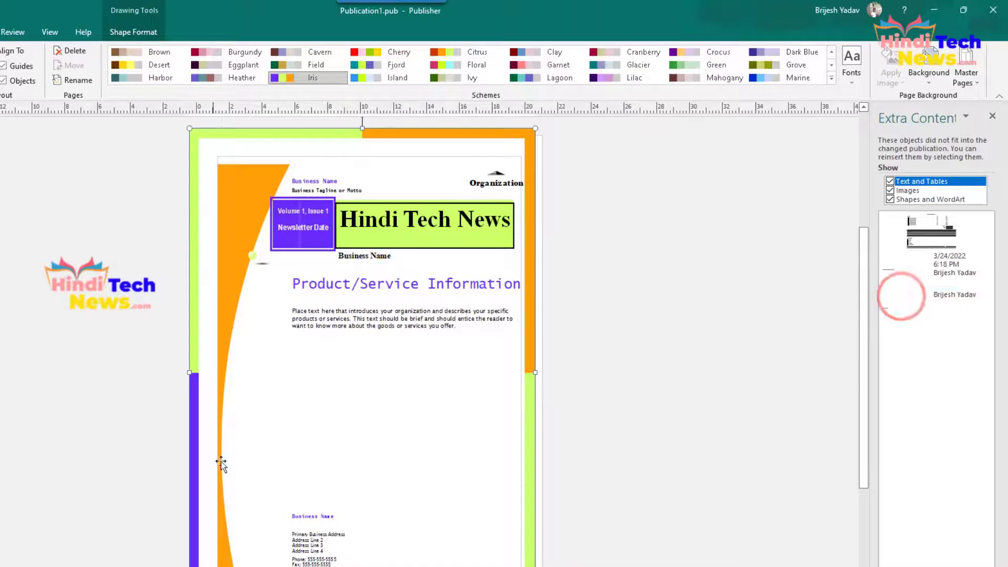
key(ctrl+z)
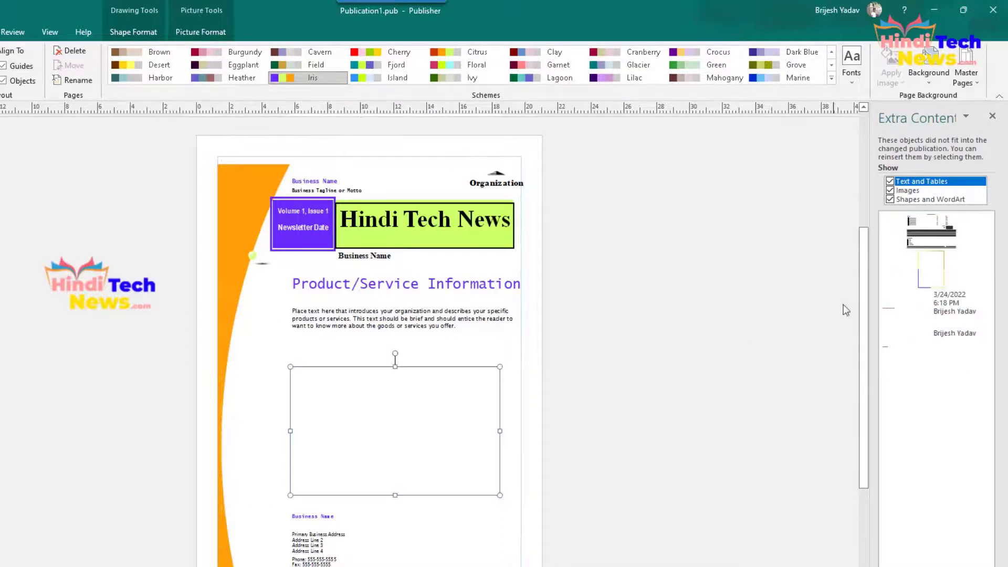
click(977, 270)
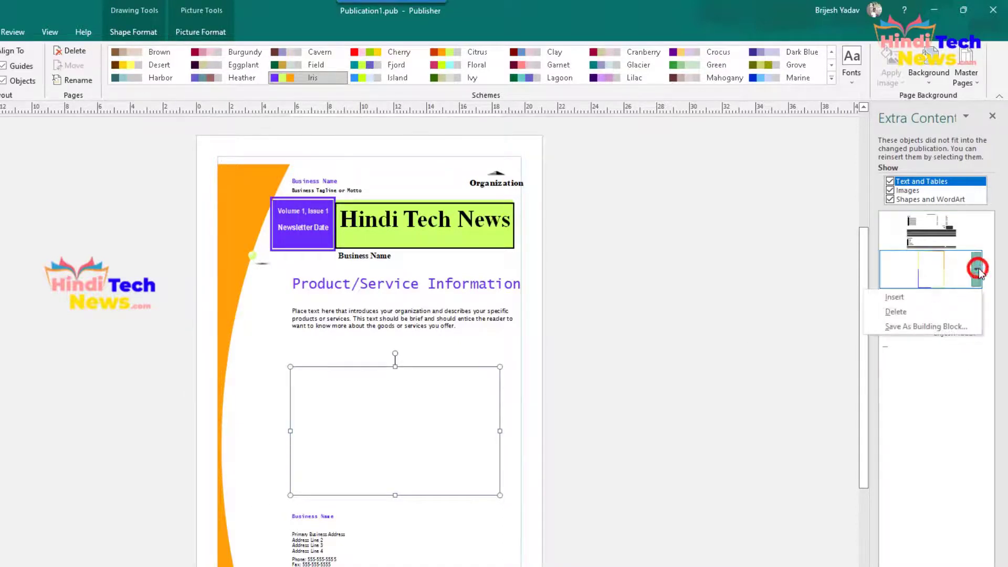
click(969, 390)
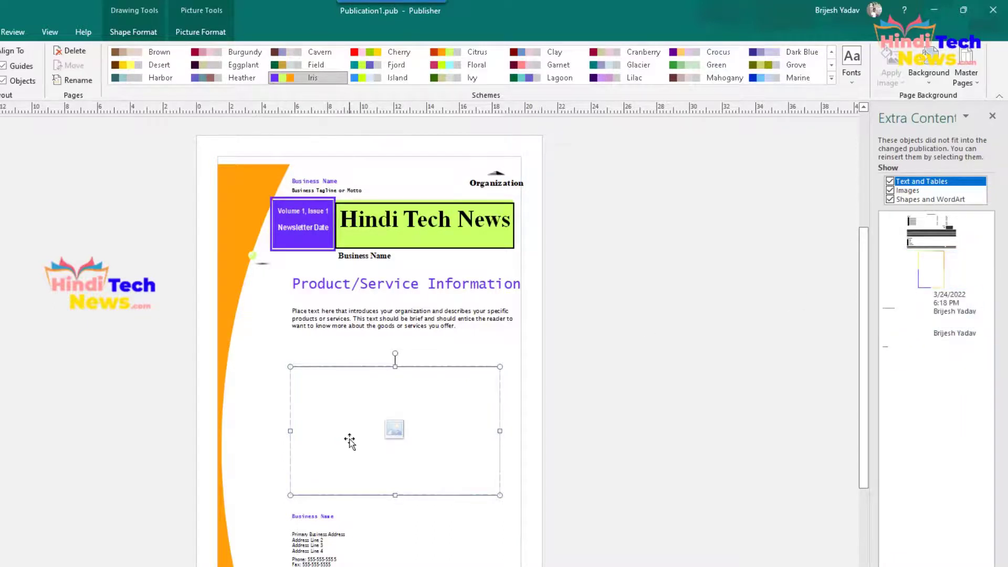
Reinsert the sign-up form from the extra content and position it just below the Product/Service Information heading
click(976, 231)
click(919, 254)
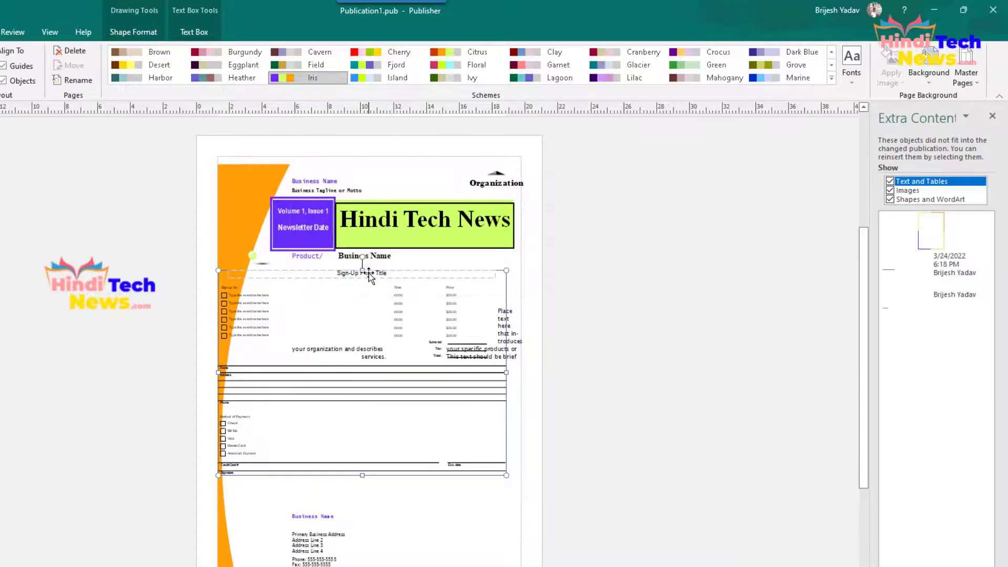
drag(369, 273, 419, 299)
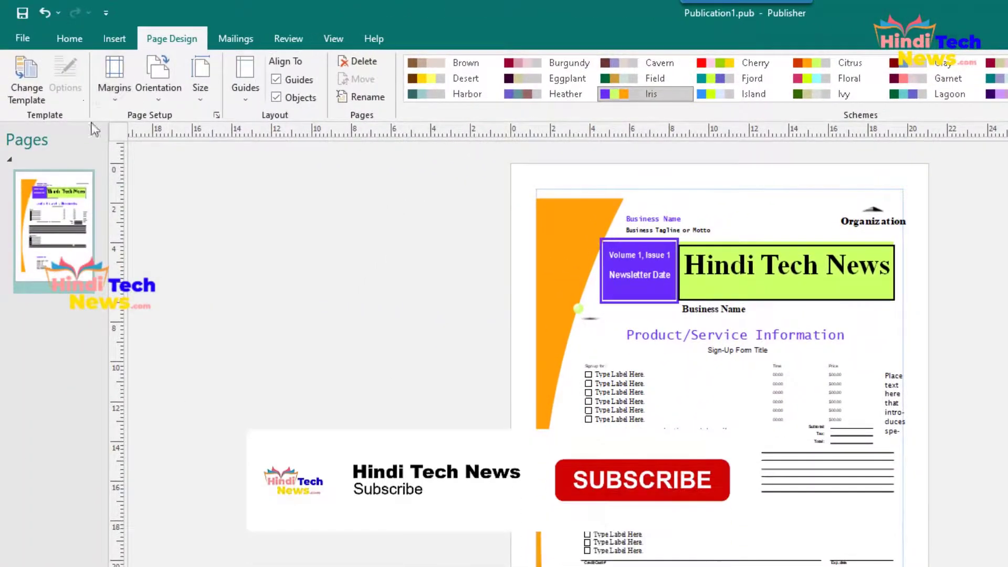
Apply the Wide page margins of 2.54 cm on all sides
click(124, 91)
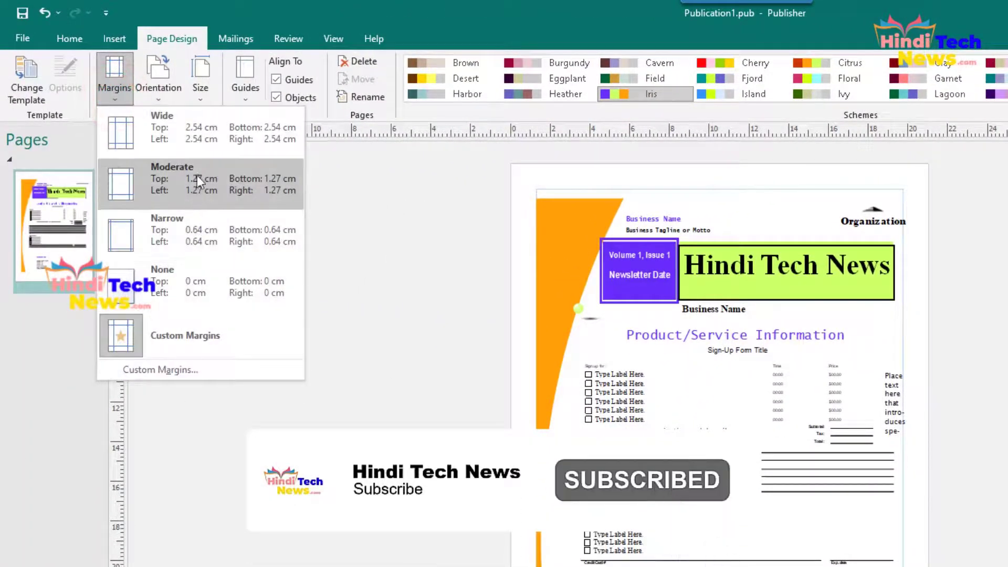
click(192, 136)
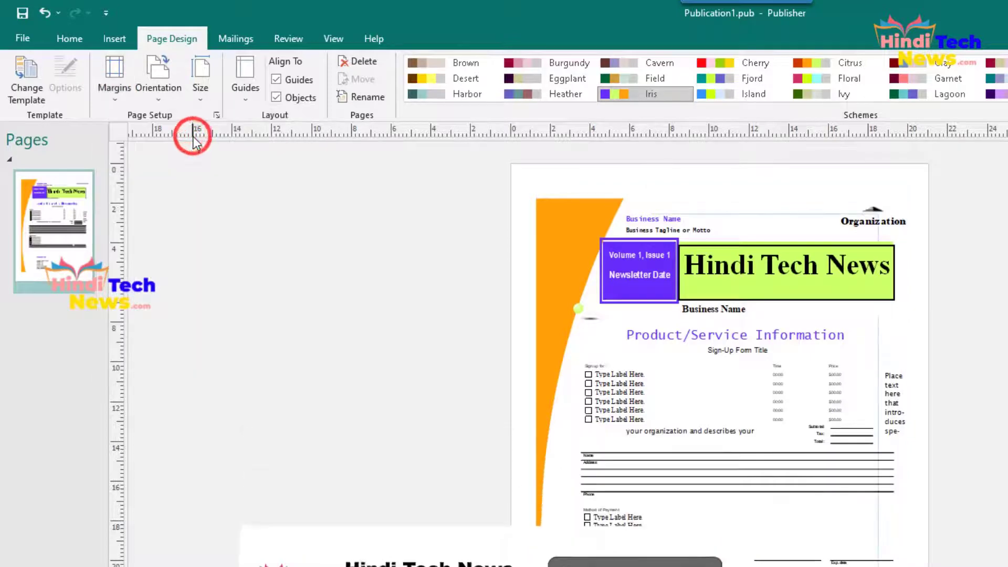
Review the page orientation choices and the built-in page sizes
click(159, 90)
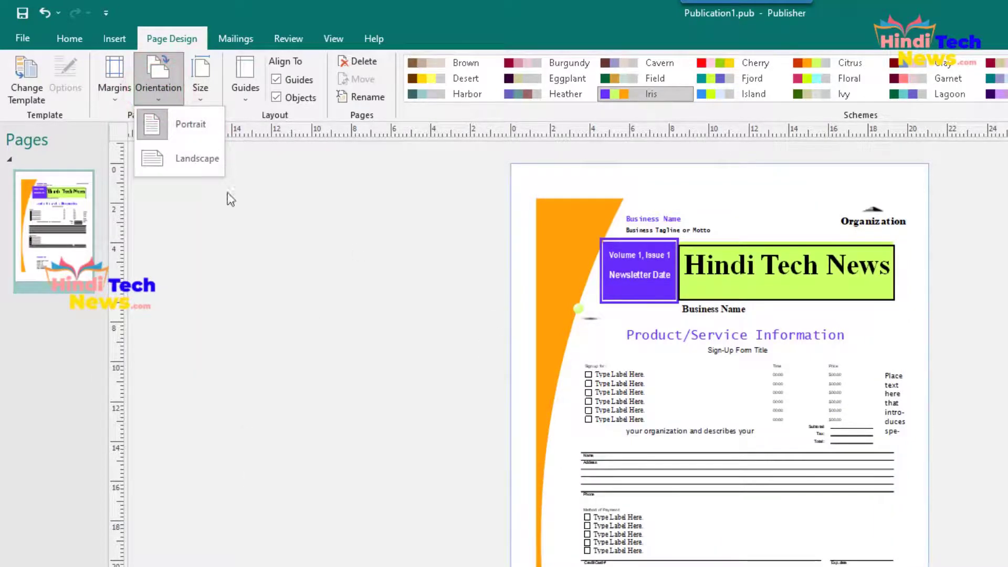
click(370, 272)
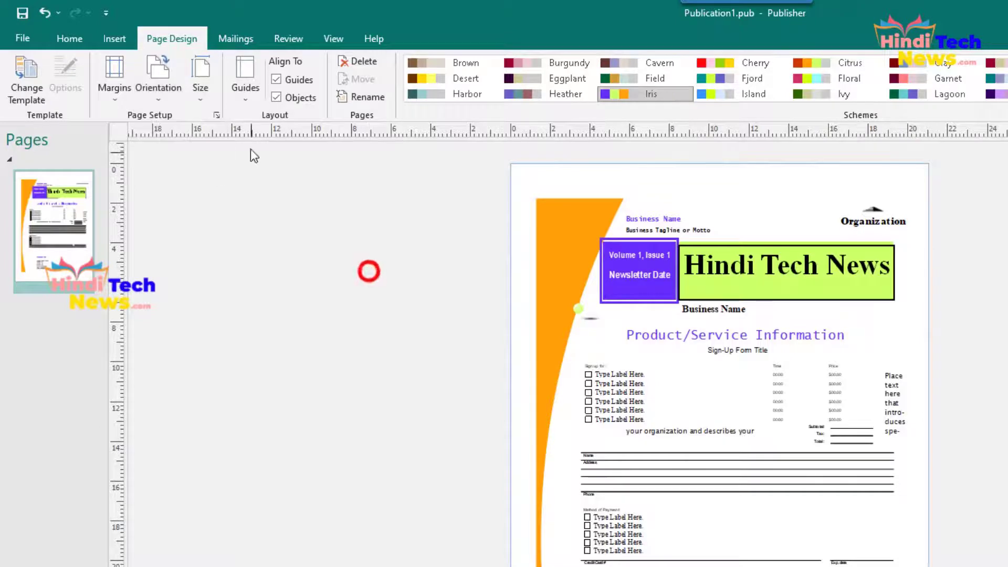
click(204, 94)
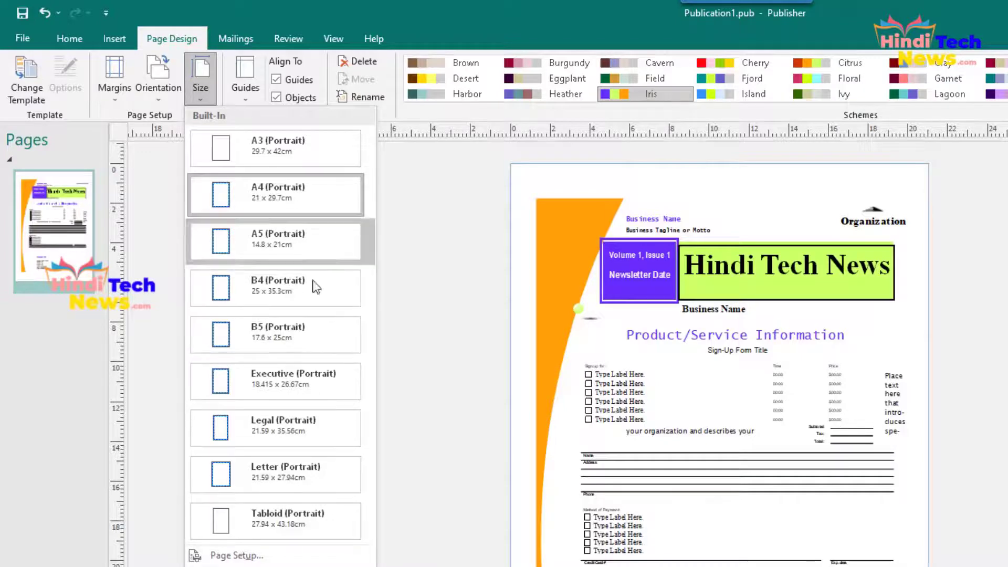
Try a built-in ruler guide layout on the page, then remove all the ruler guides
click(245, 87)
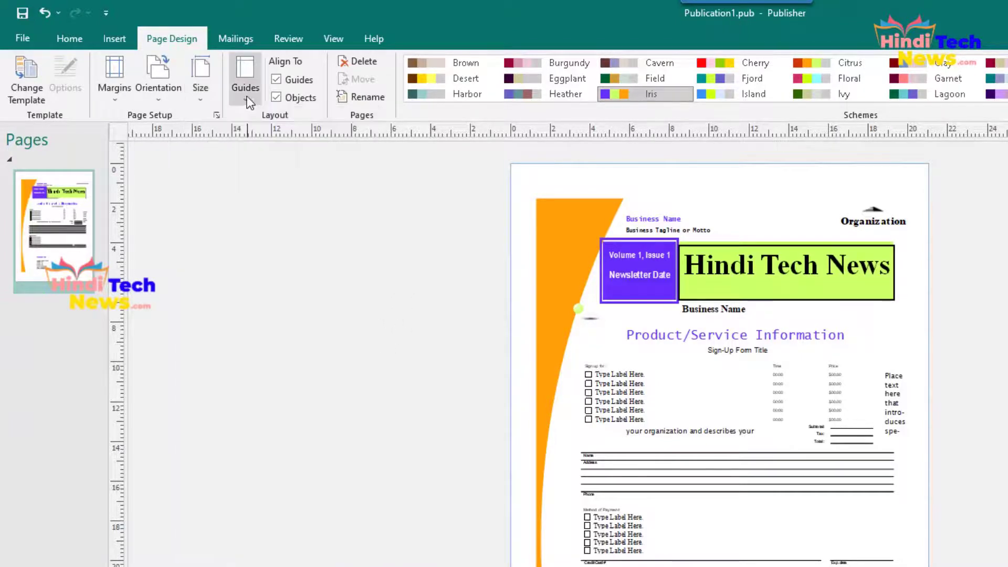
click(245, 87)
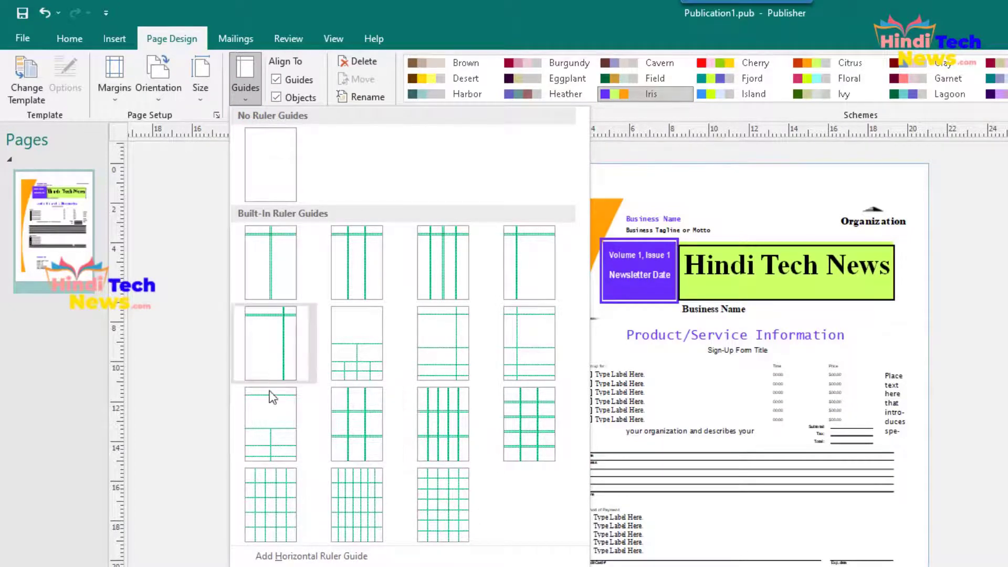
click(260, 424)
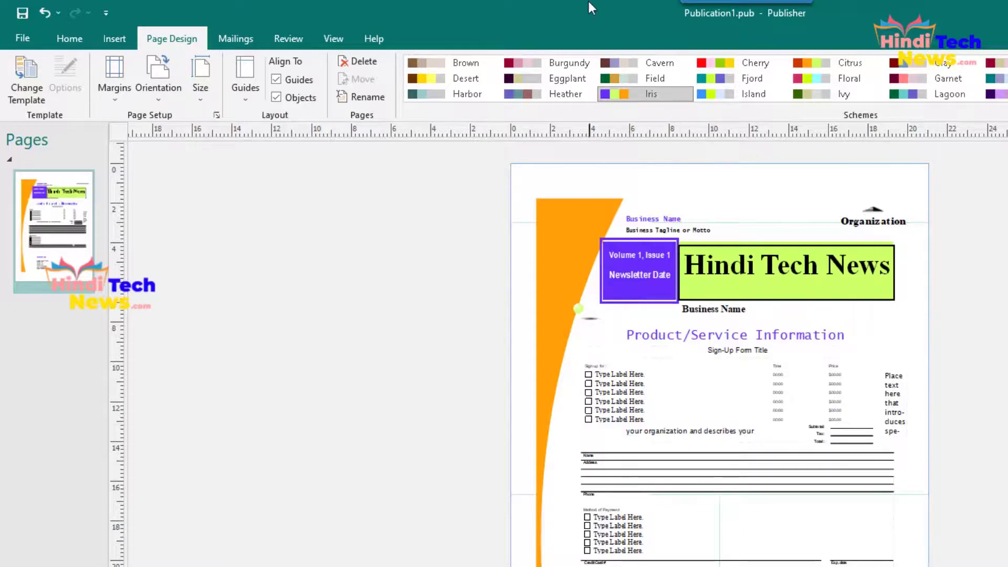
click(248, 95)
click(271, 157)
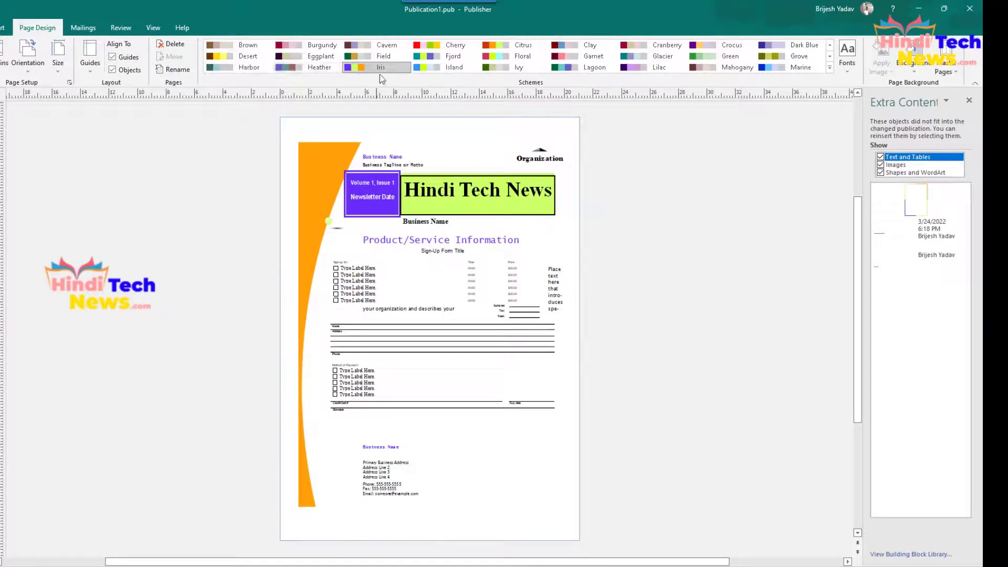
Try color schemes such as Desert and Field, apply Garnet, and look over the full list of built-in schemes
click(246, 57)
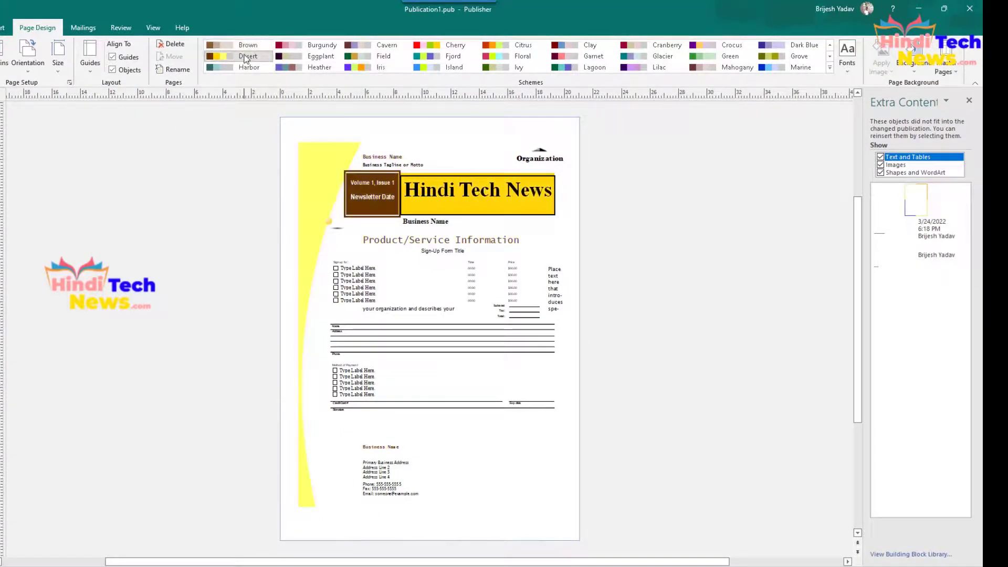
click(296, 69)
click(368, 57)
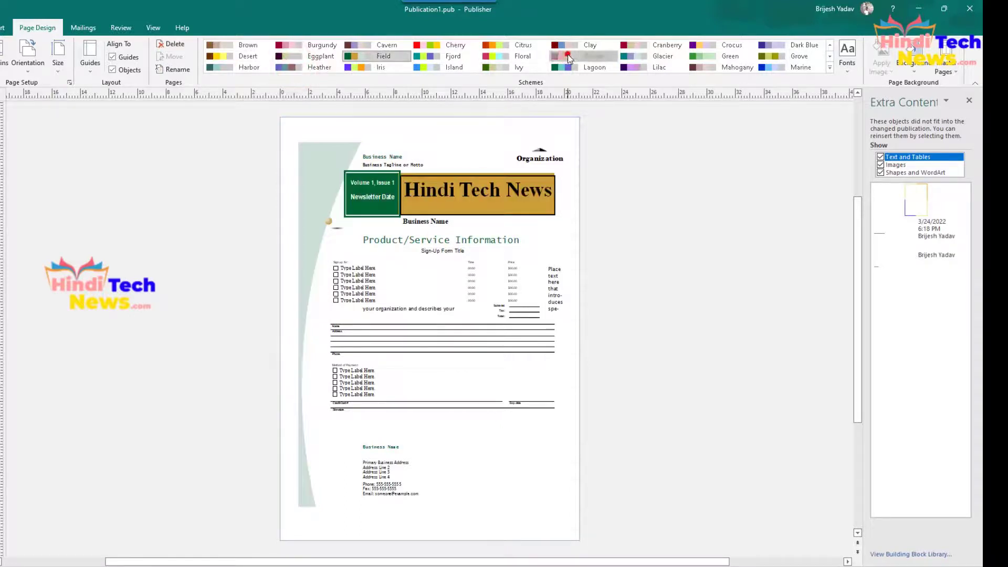
click(569, 56)
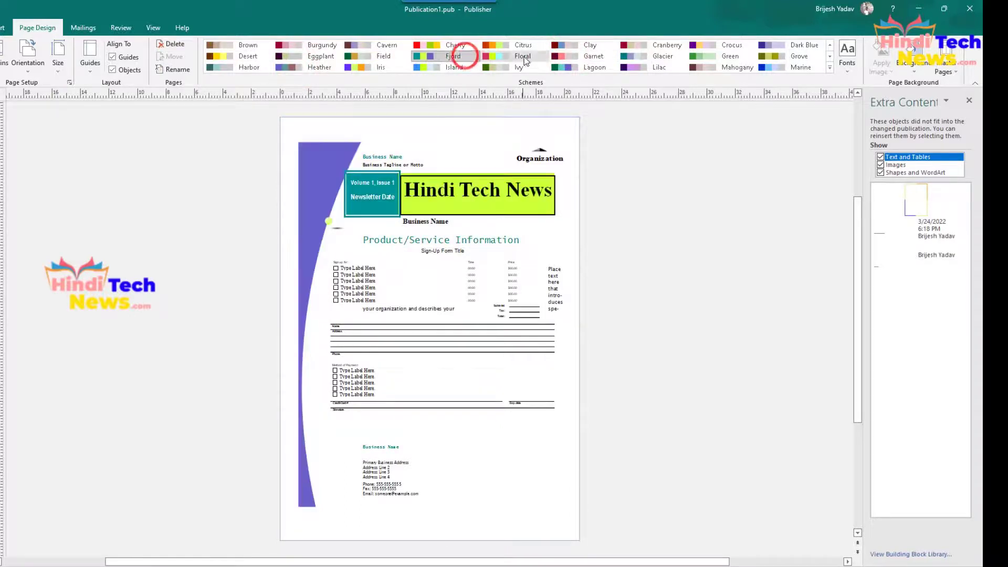
click(830, 67)
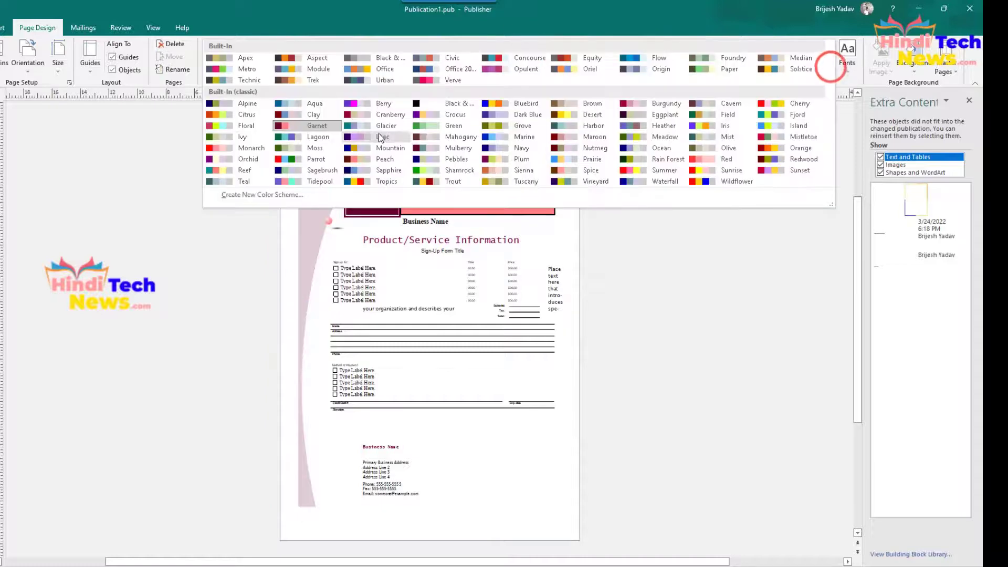
click(667, 250)
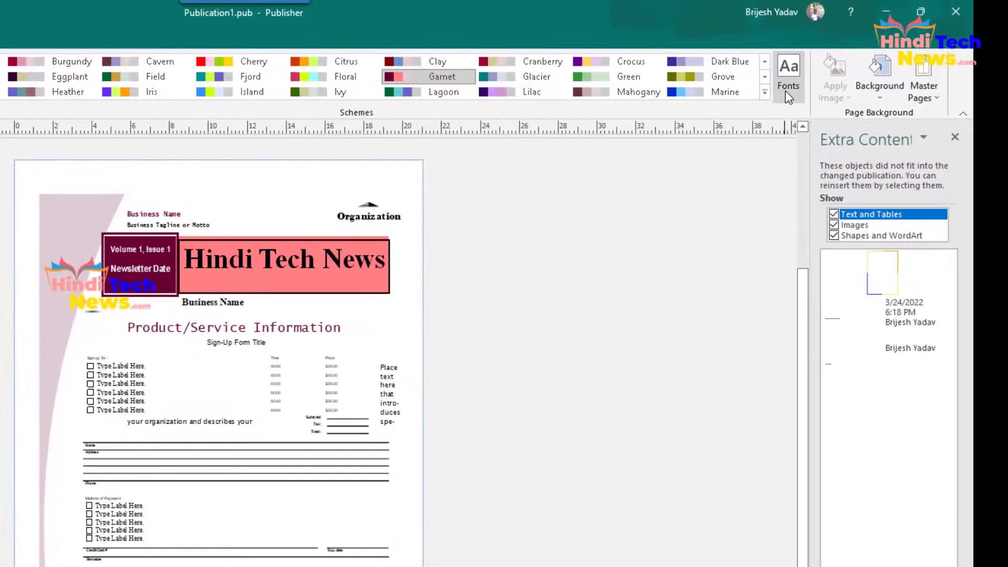
Browse the built-in font schemes from Apex to Virtual without choosing one
click(788, 89)
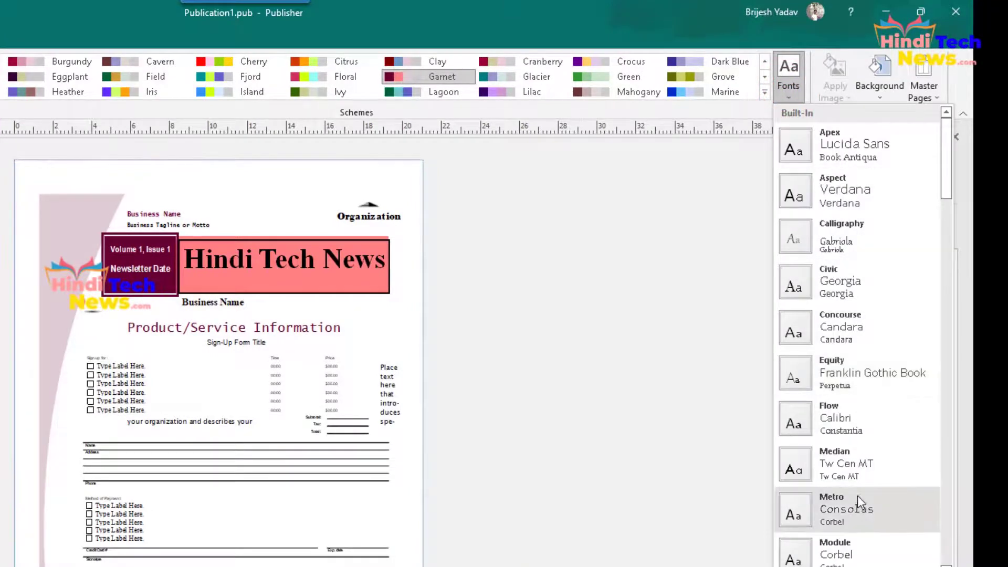
scroll(858, 496, down, 15)
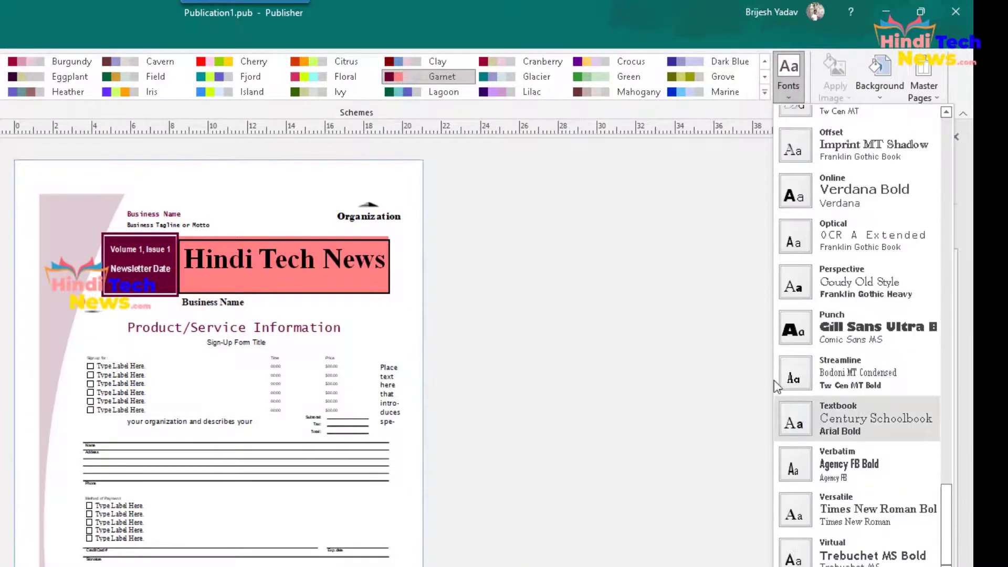
click(648, 308)
Apply the maroon gradient page background that is dark at both side edges and review the master page choices
click(887, 97)
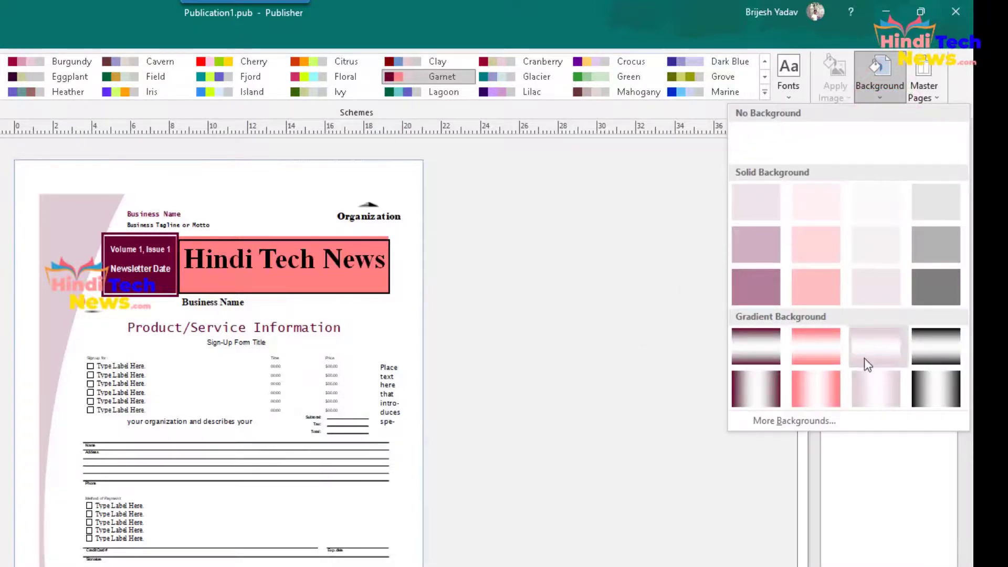
click(759, 390)
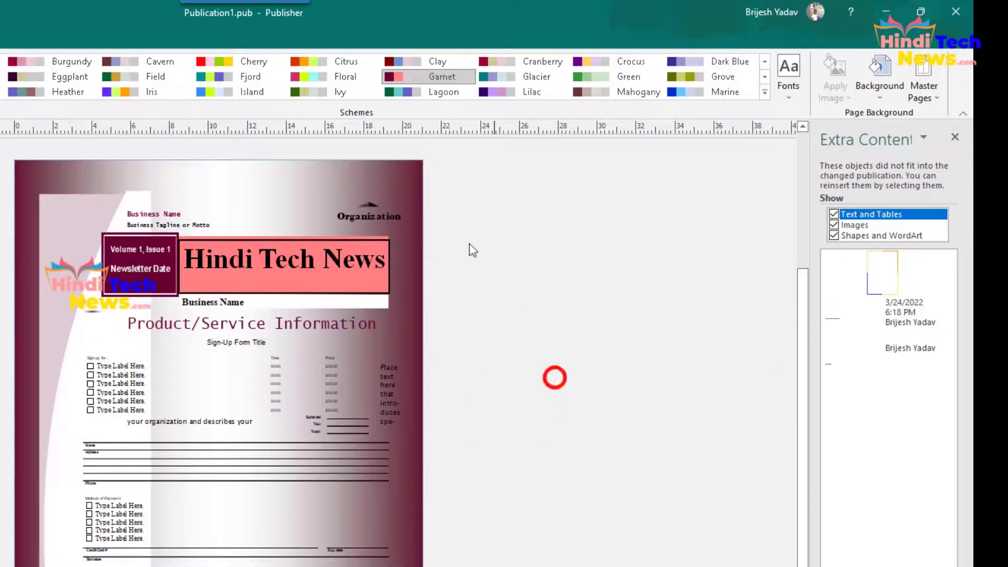
click(929, 88)
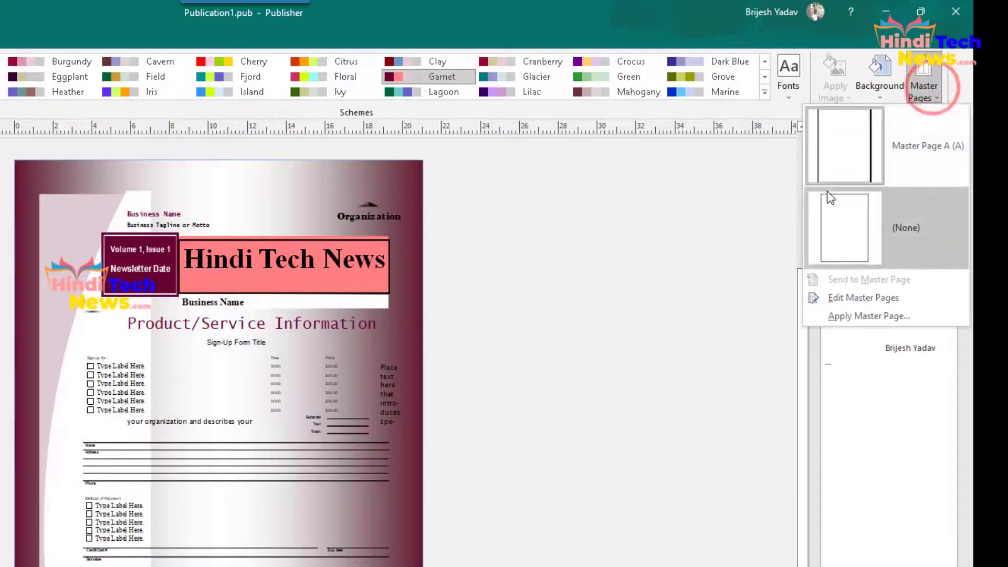
click(731, 246)
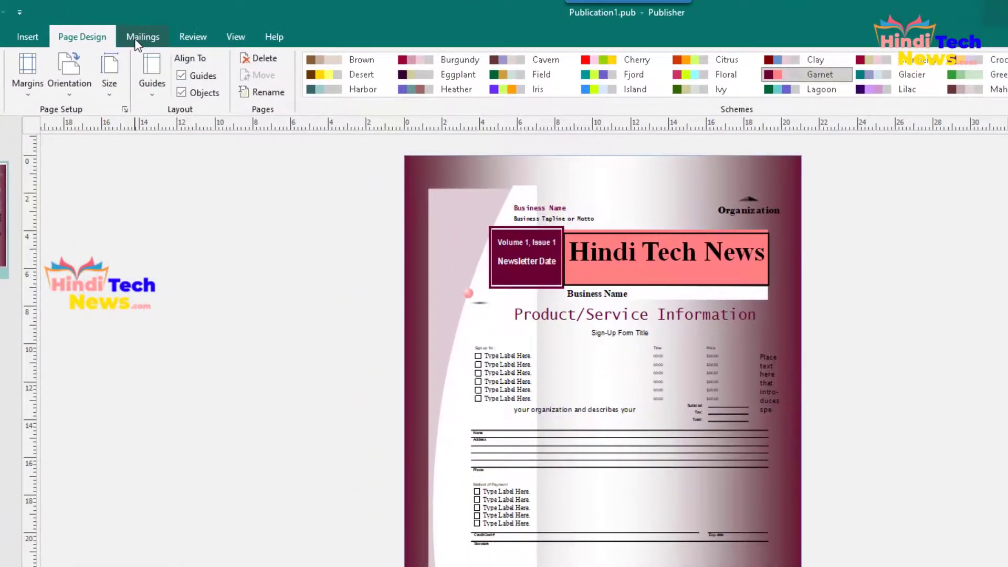
Look over the mail merge commands and the proofing and language tools
click(138, 42)
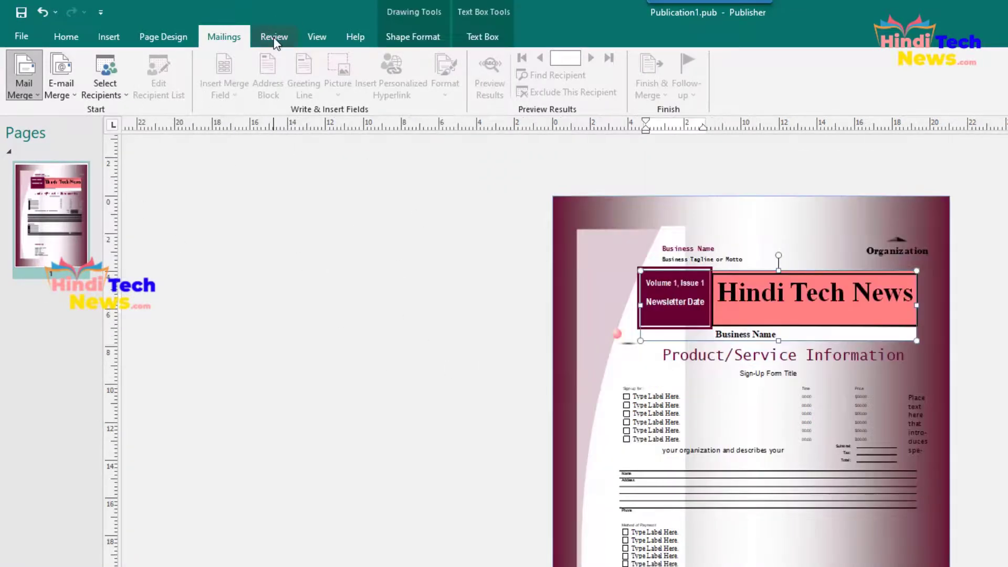
click(274, 37)
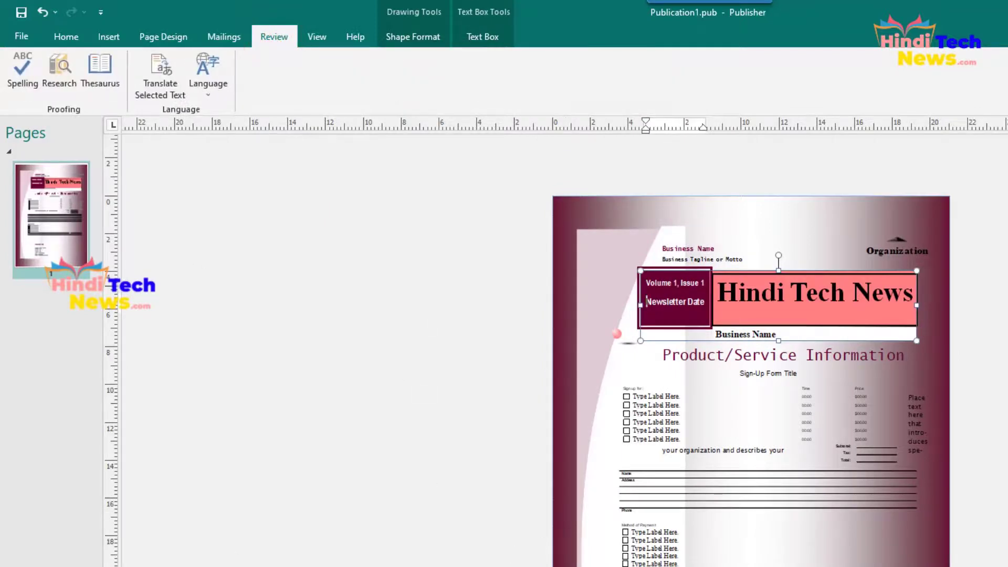
scroll(826, 540, down, 1)
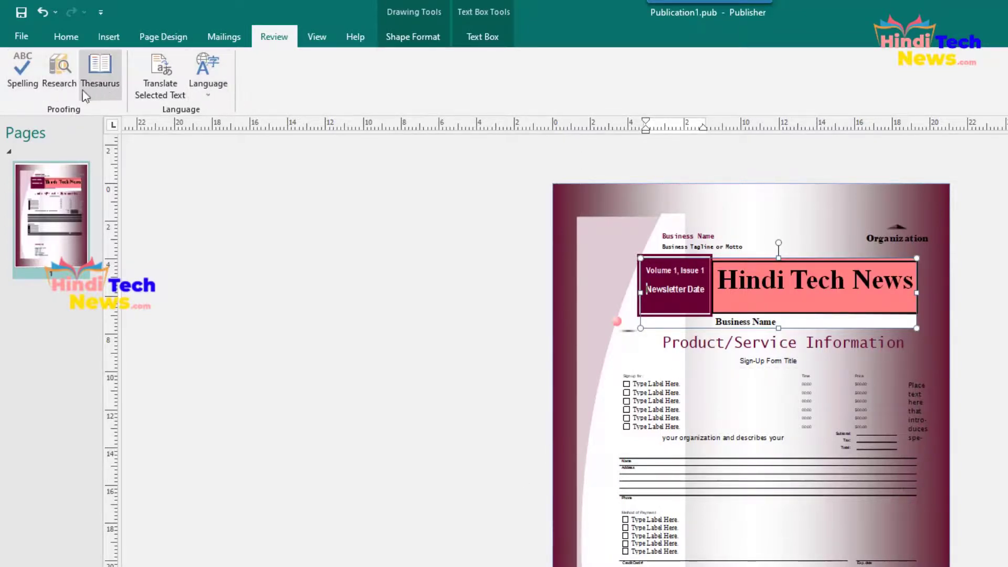
Look at the publication's master page view and return to the normal page view
click(318, 36)
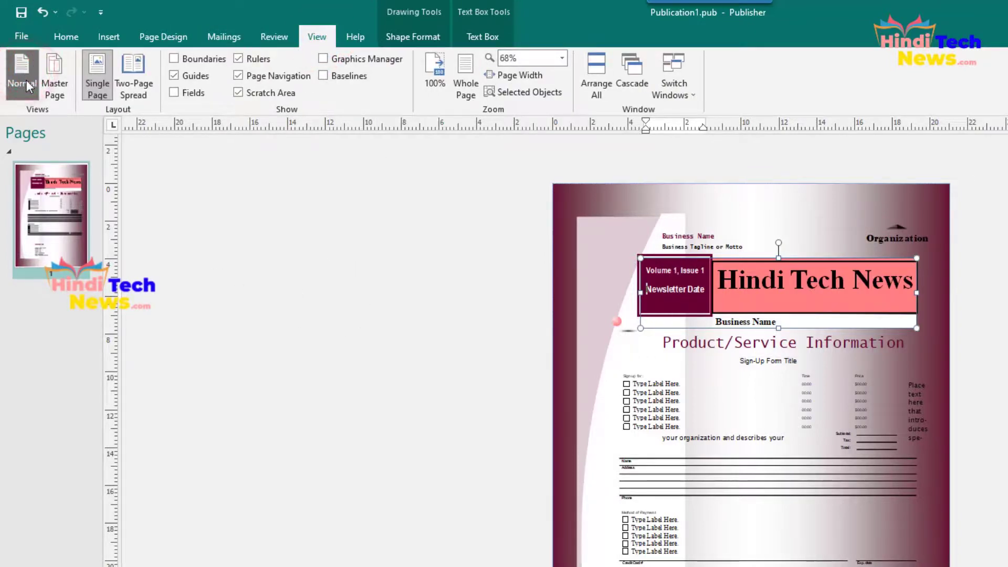
click(53, 75)
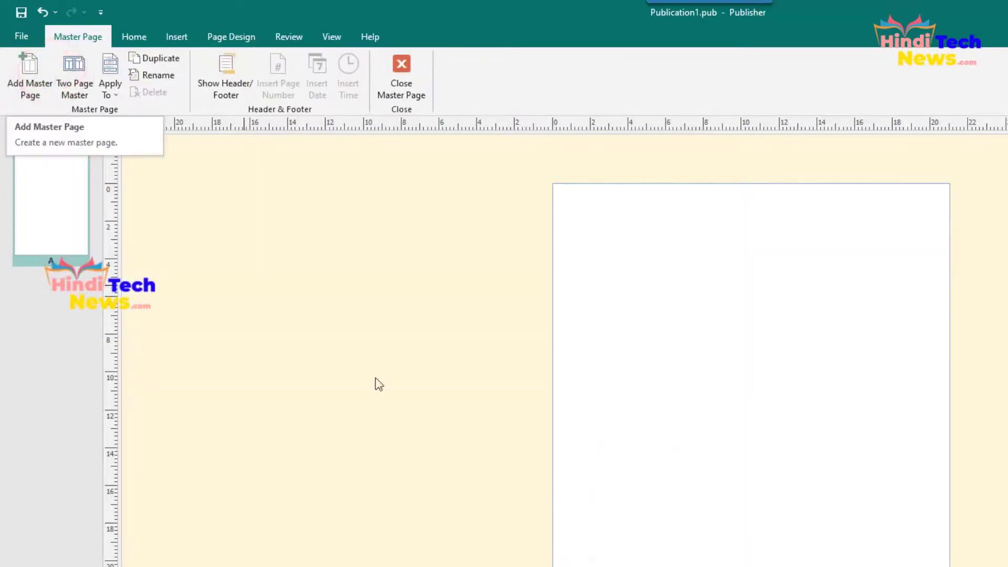
scroll(363, 446, down, 1)
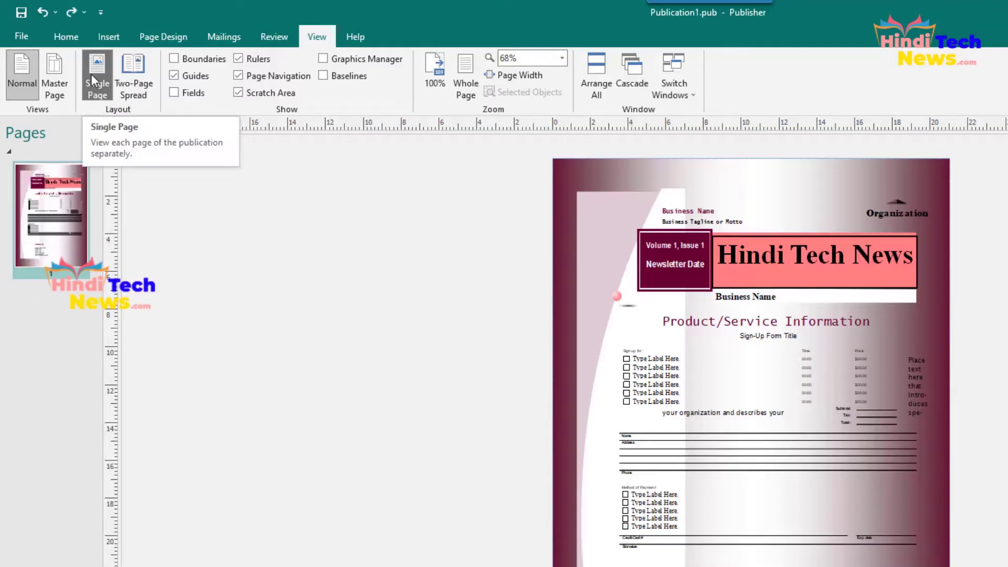
Switch the page layout to Two-Page Spread and show the object boundaries briefly before hiding them again
click(136, 77)
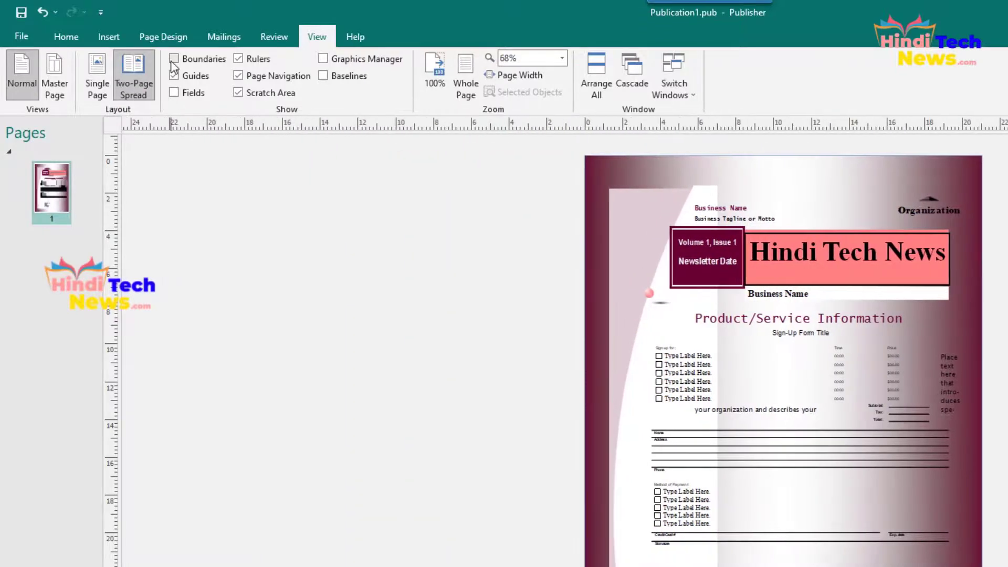
click(174, 59)
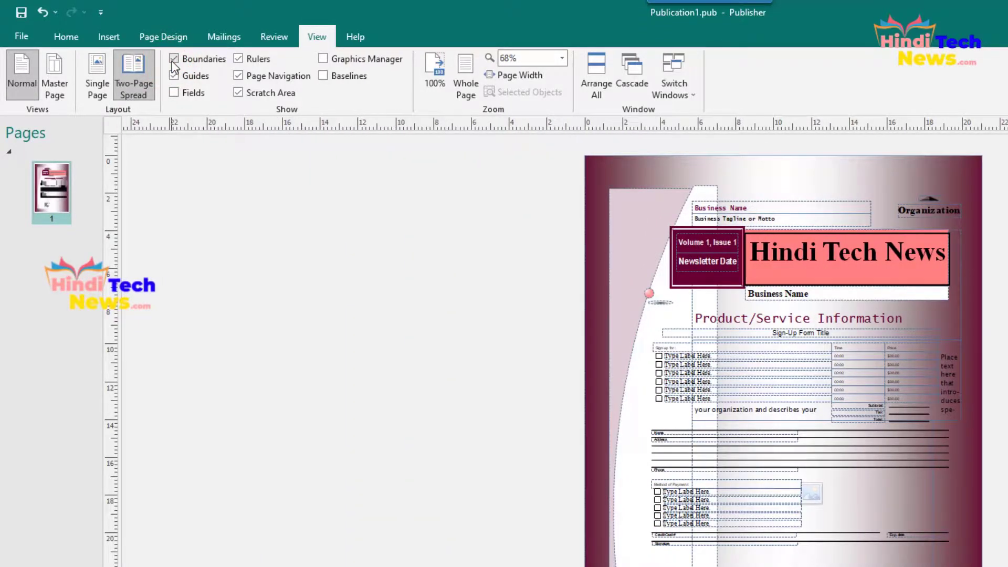
click(173, 59)
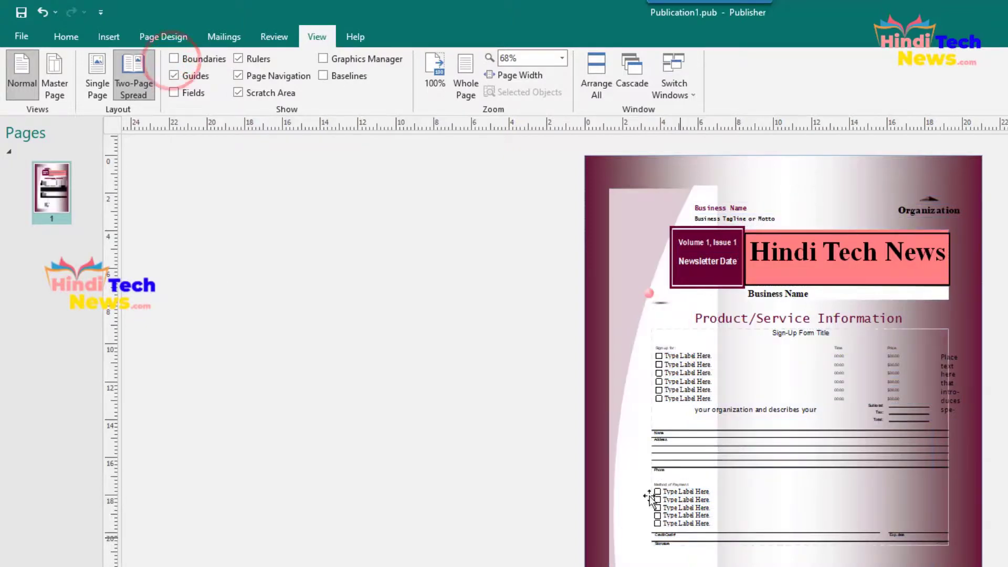
scroll(782, 347, down, 1)
scroll(801, 320, up, 1)
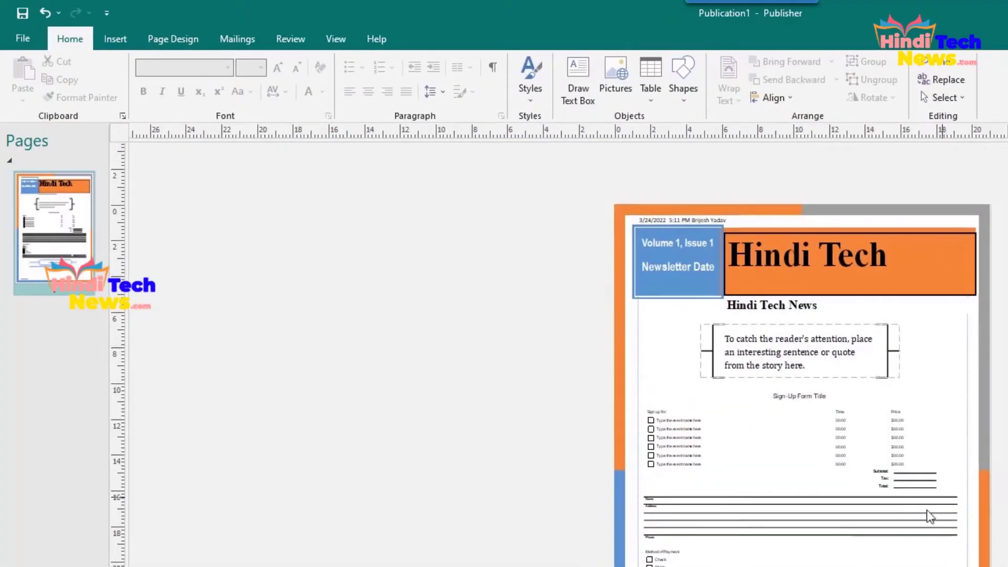
Save the orange-bordered newsletter to the Desktop as Publication1 in the Publisher Files format and check the saved file there
click(23, 39)
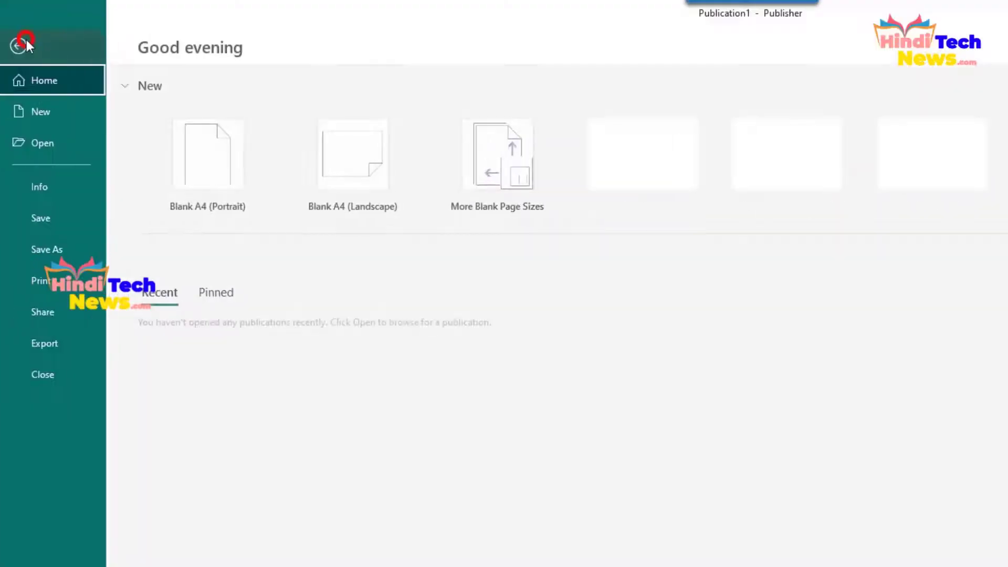
click(56, 250)
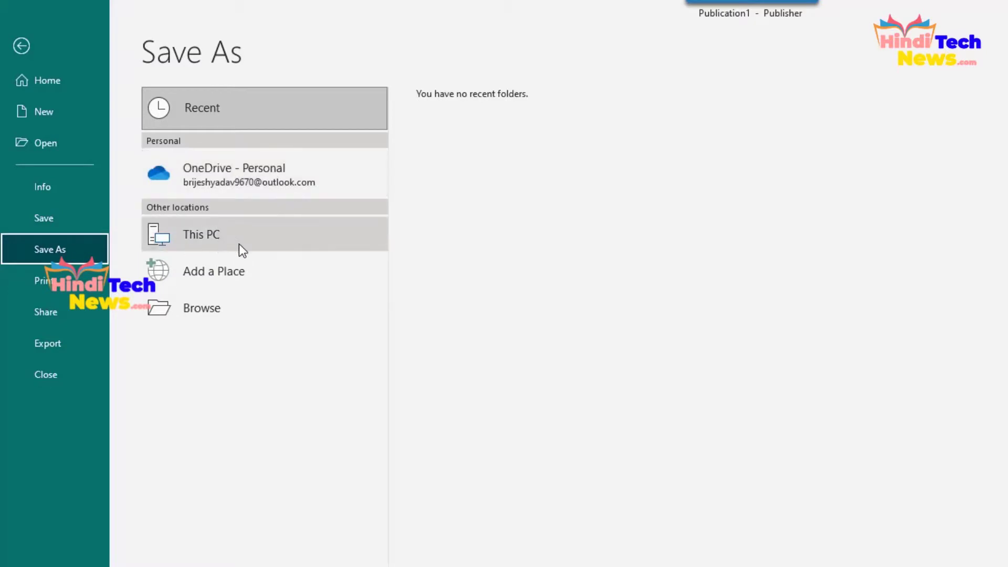
click(212, 235)
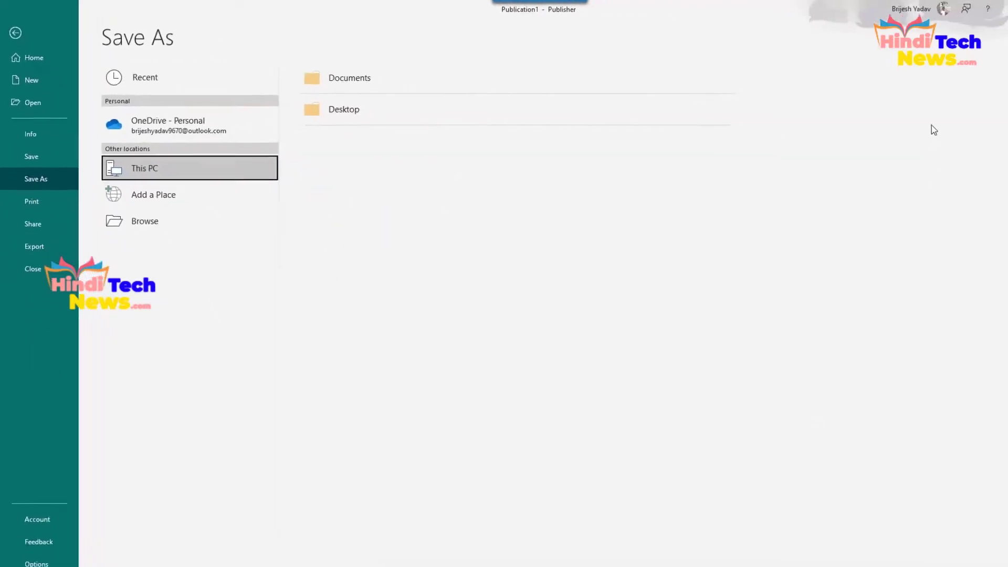
click(951, 8)
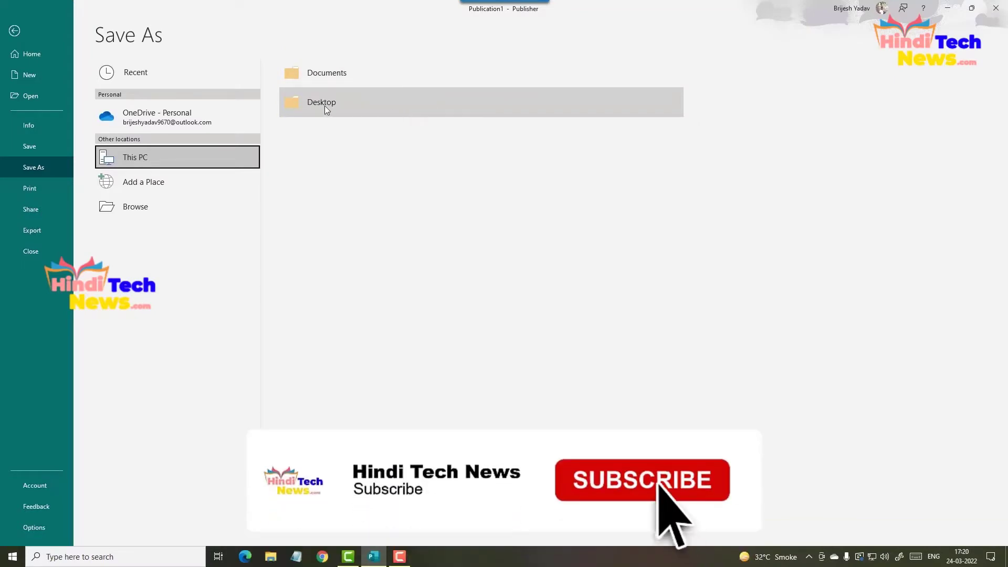
click(350, 100)
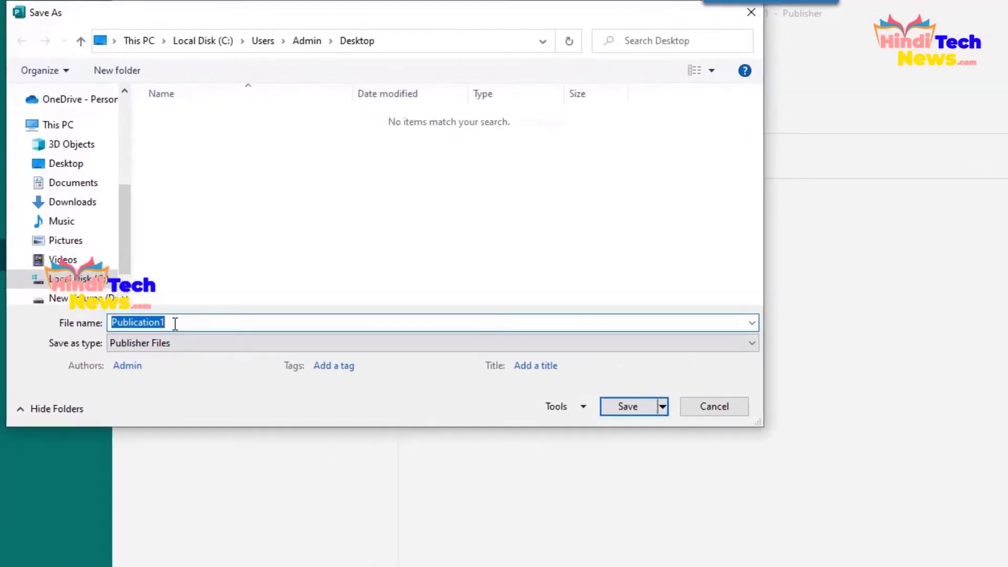
click(175, 323)
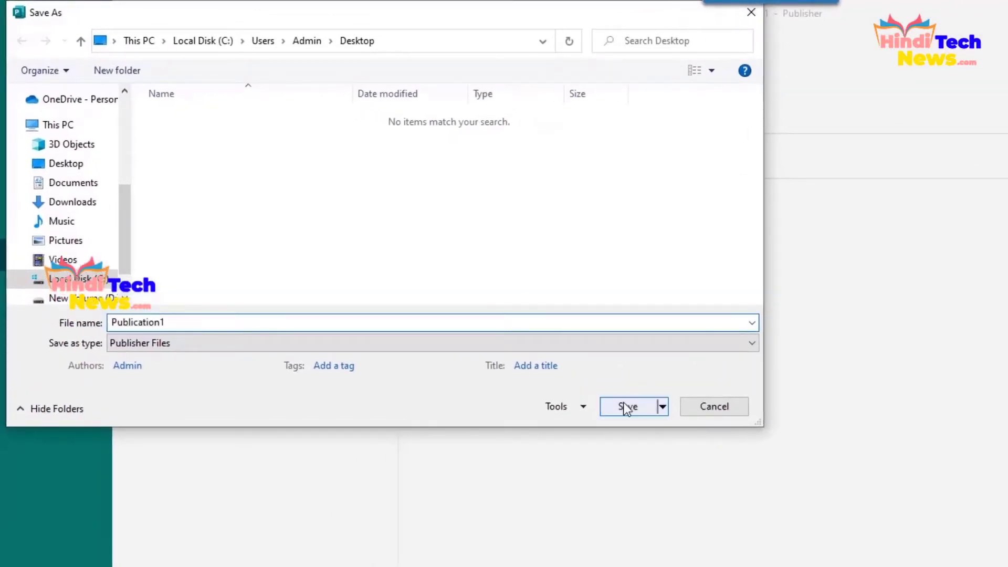
click(631, 406)
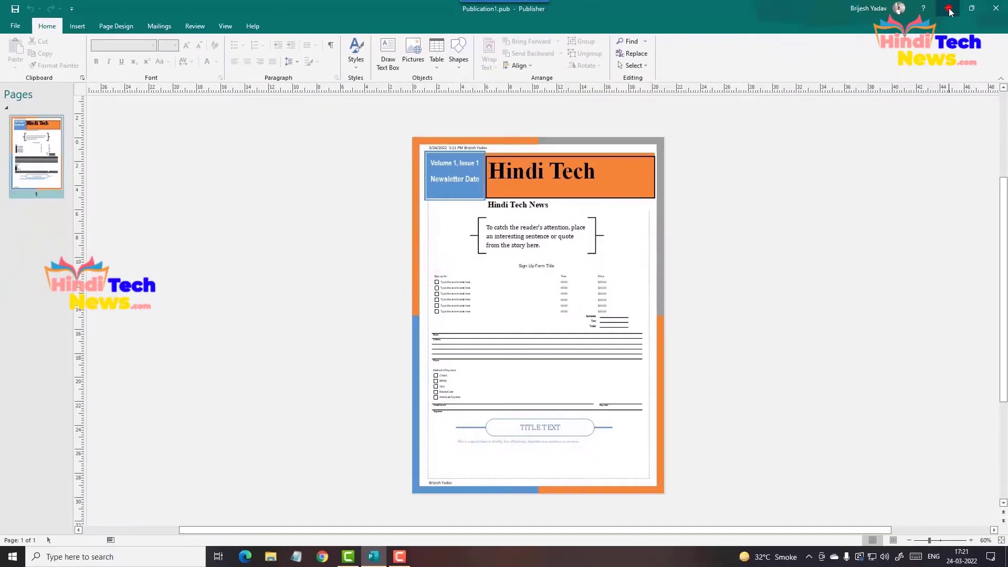
click(949, 9)
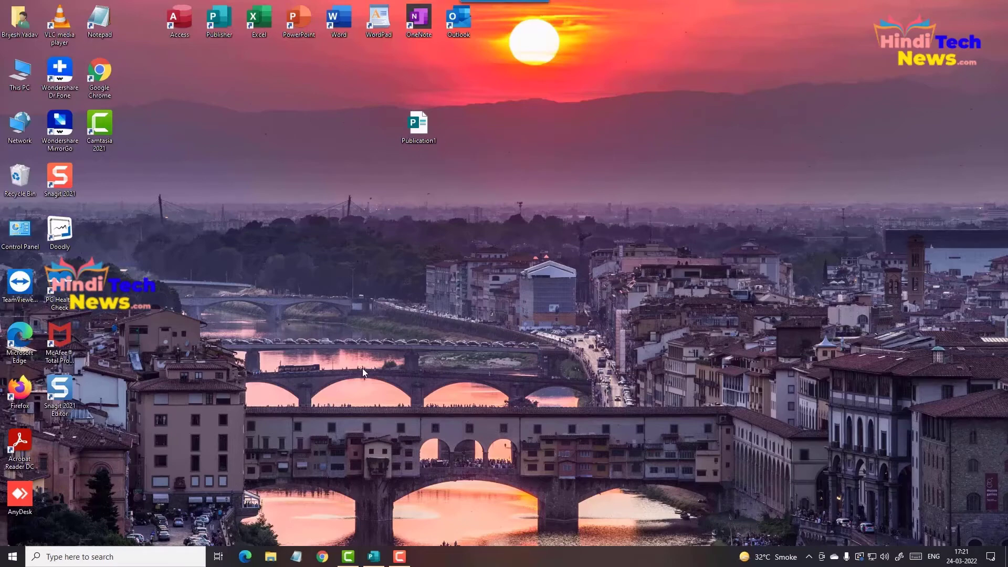
click(373, 556)
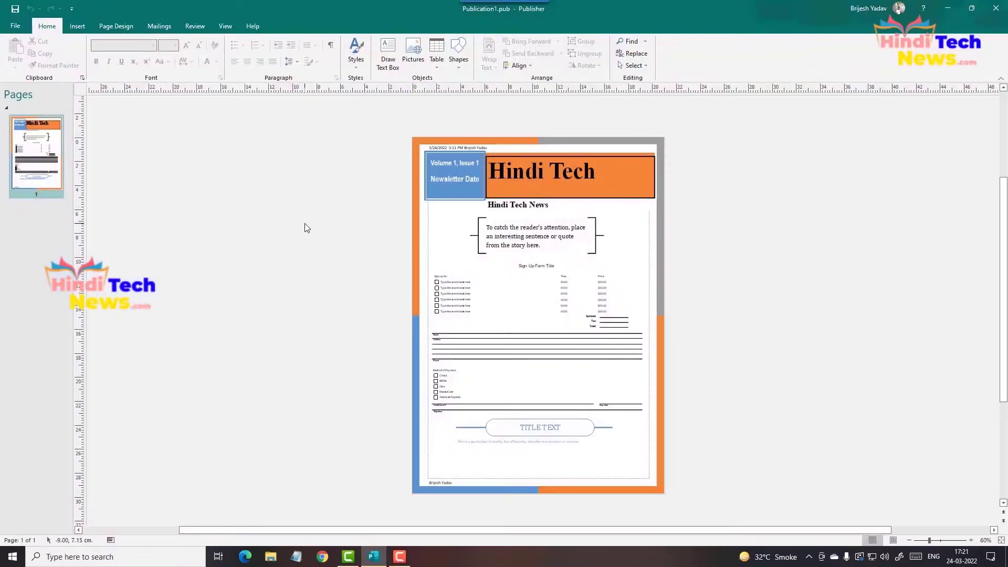